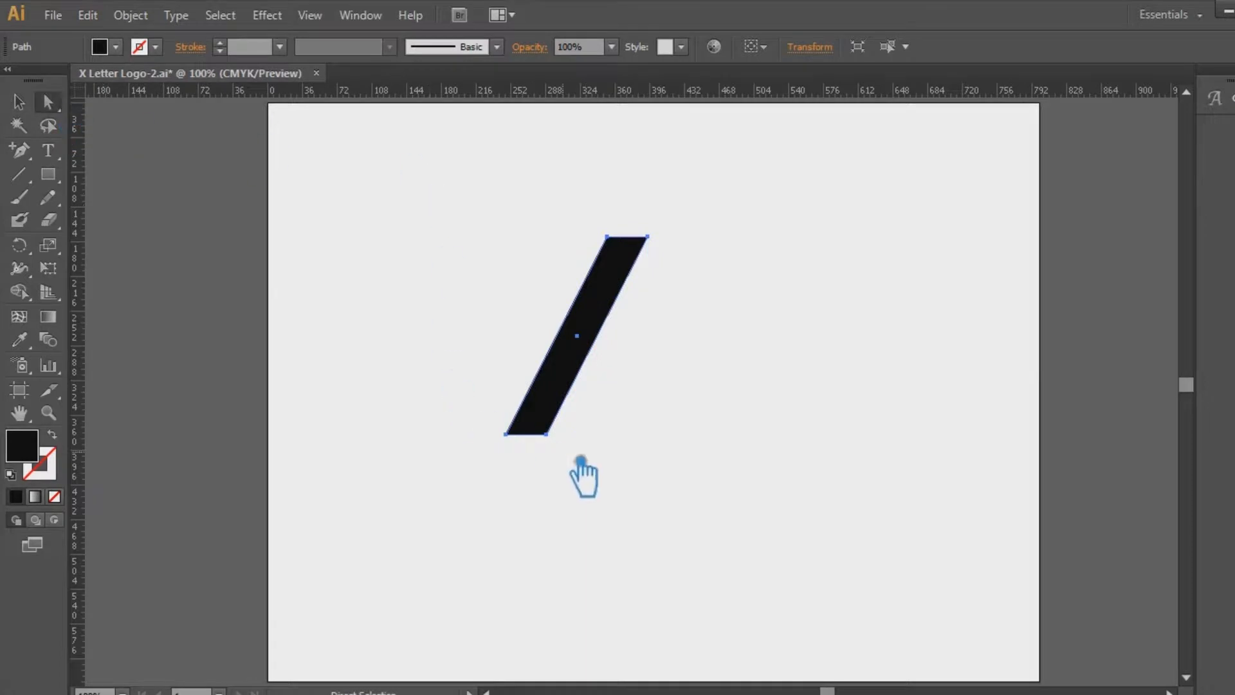
Shift the two lower anchor points of the black bar to the left to increase its slant.
drag(546, 497, 336, 358)
key(Left)
key(Left)
key(Left)
key(Left)
key(Left)
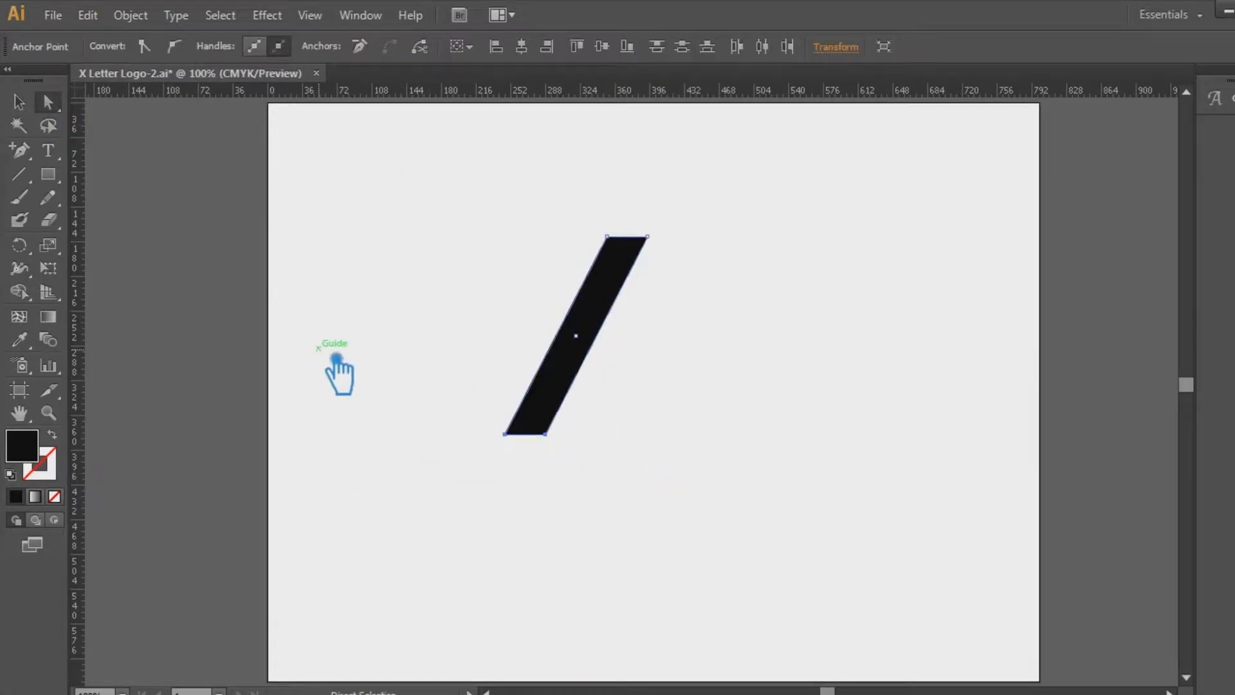
key(Right)
key(Right)
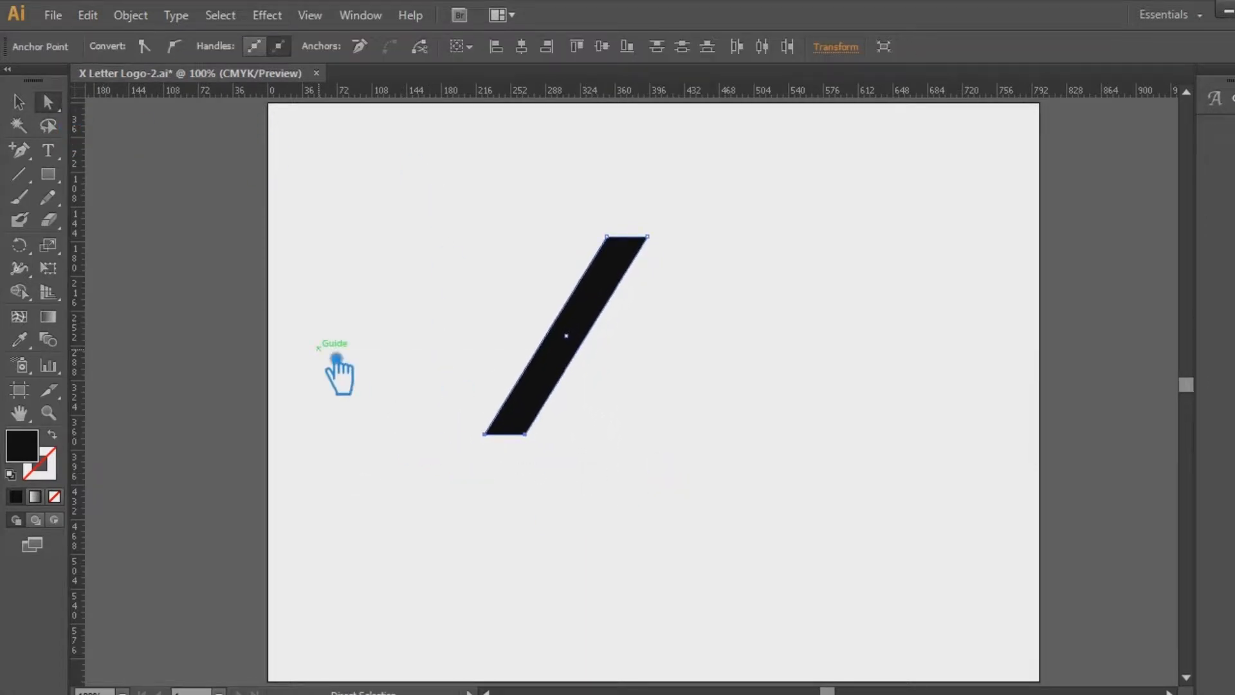
click(18, 103)
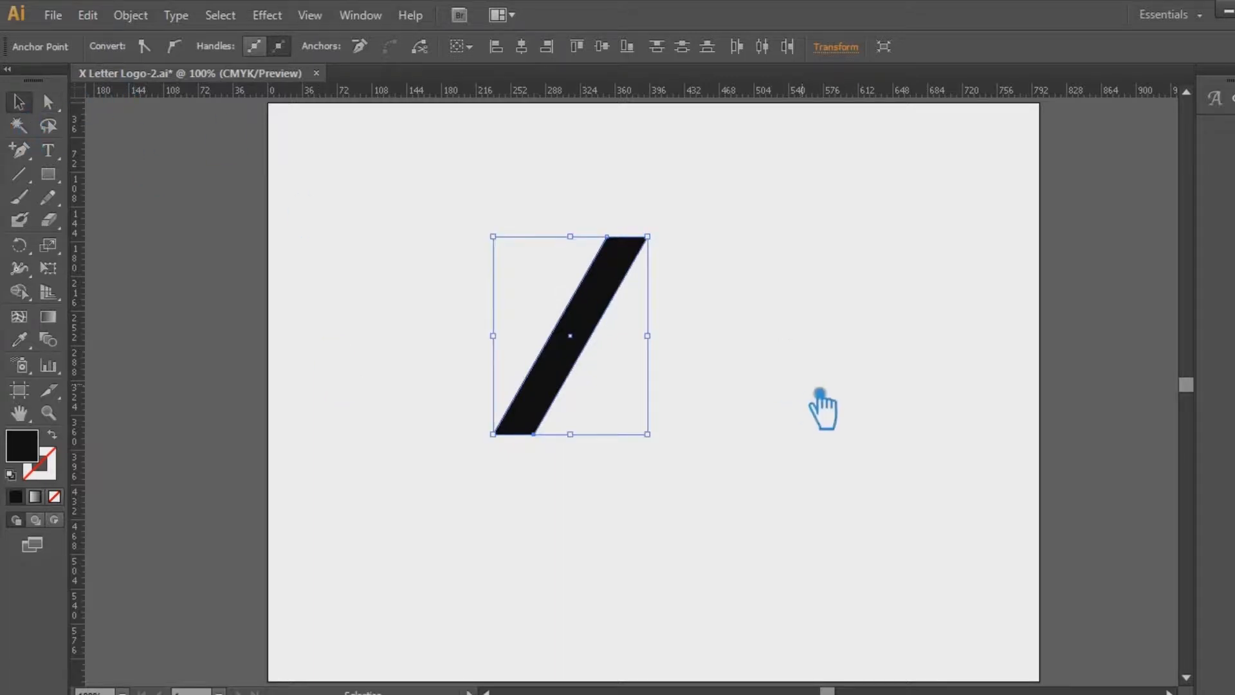
click(804, 381)
Try reflecting a front copy of the bar across the vertical axis to form an X, and undo it.
click(603, 313)
right_click(584, 330)
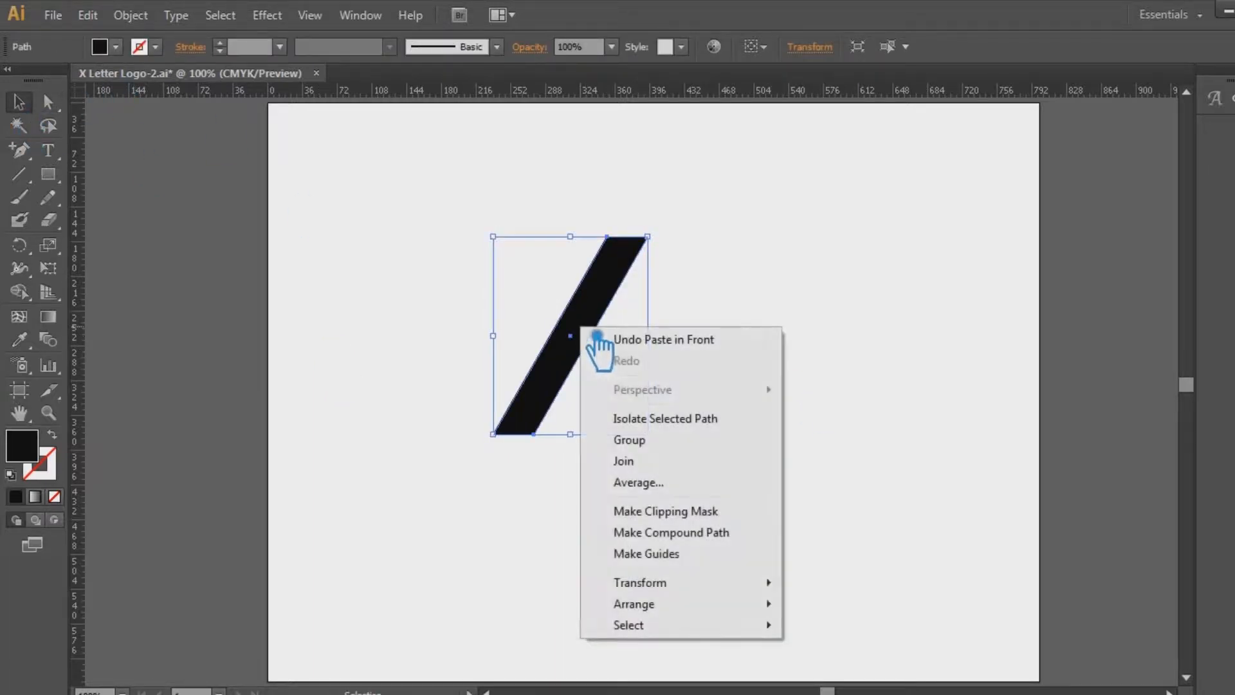
mouse_move(643, 582)
click(836, 482)
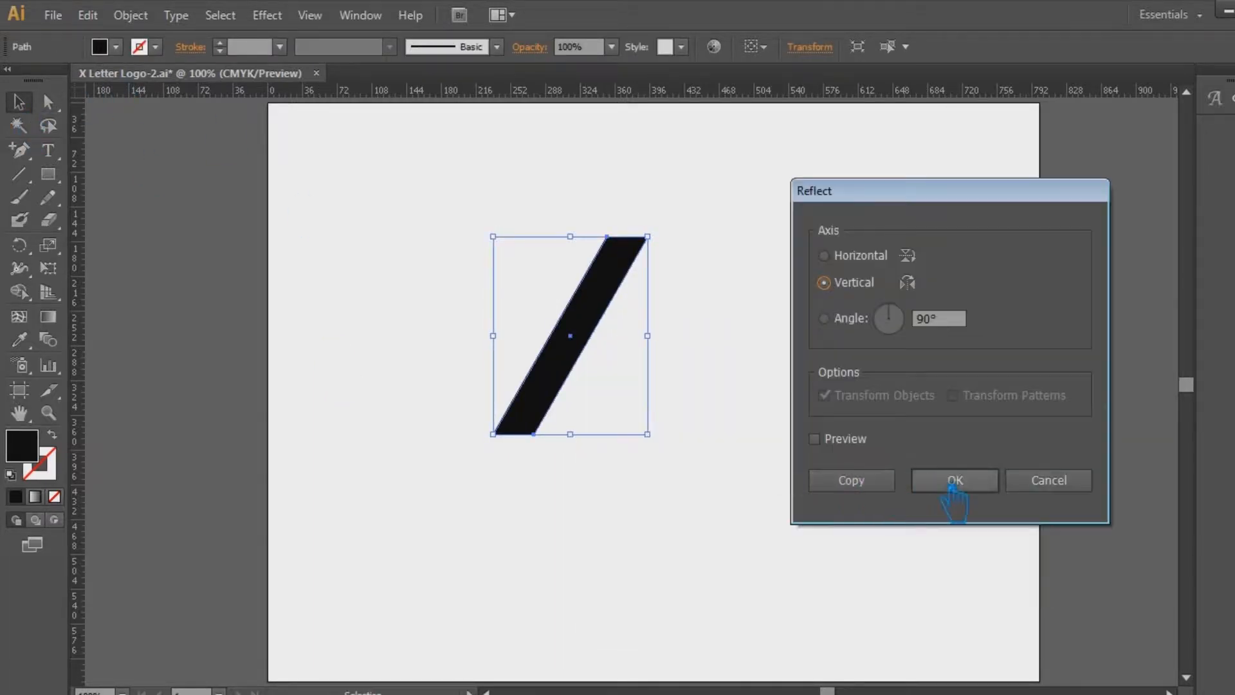
click(965, 484)
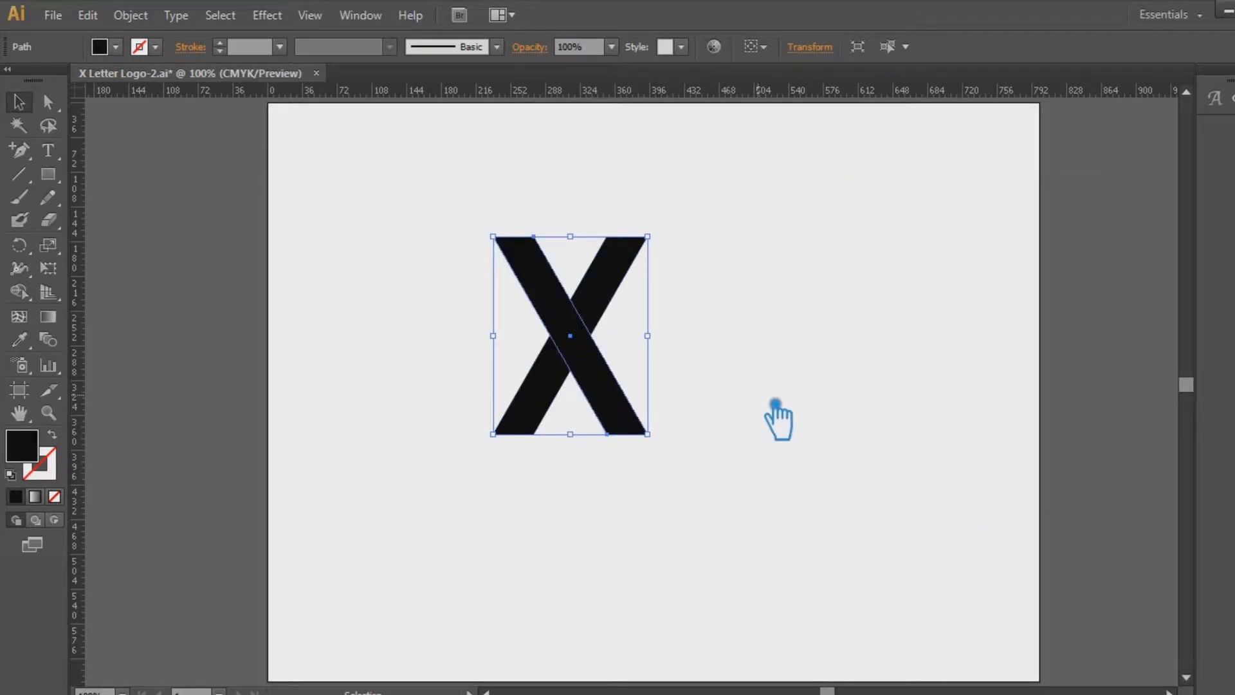
key(ctrl+z)
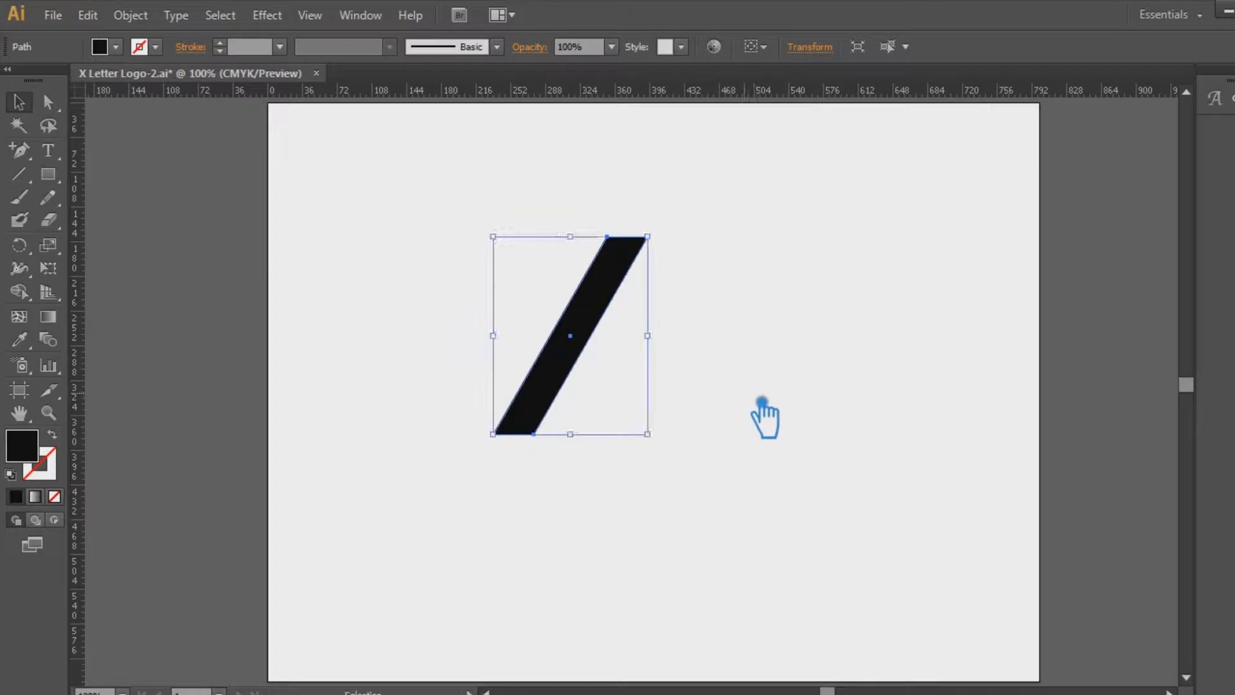
Shift the black bar's two lower anchor points further to the left to make the diagonal wider.
key(a)
drag(637, 519, 408, 430)
key(Left)
key(Left)
key(Left)
key(Left)
key(Left)
key(Left)
key(Left)
key(Left)
key(Left)
key(Left)
key(Left)
key(Left)
key(Left)
key(Left)
key(Left)
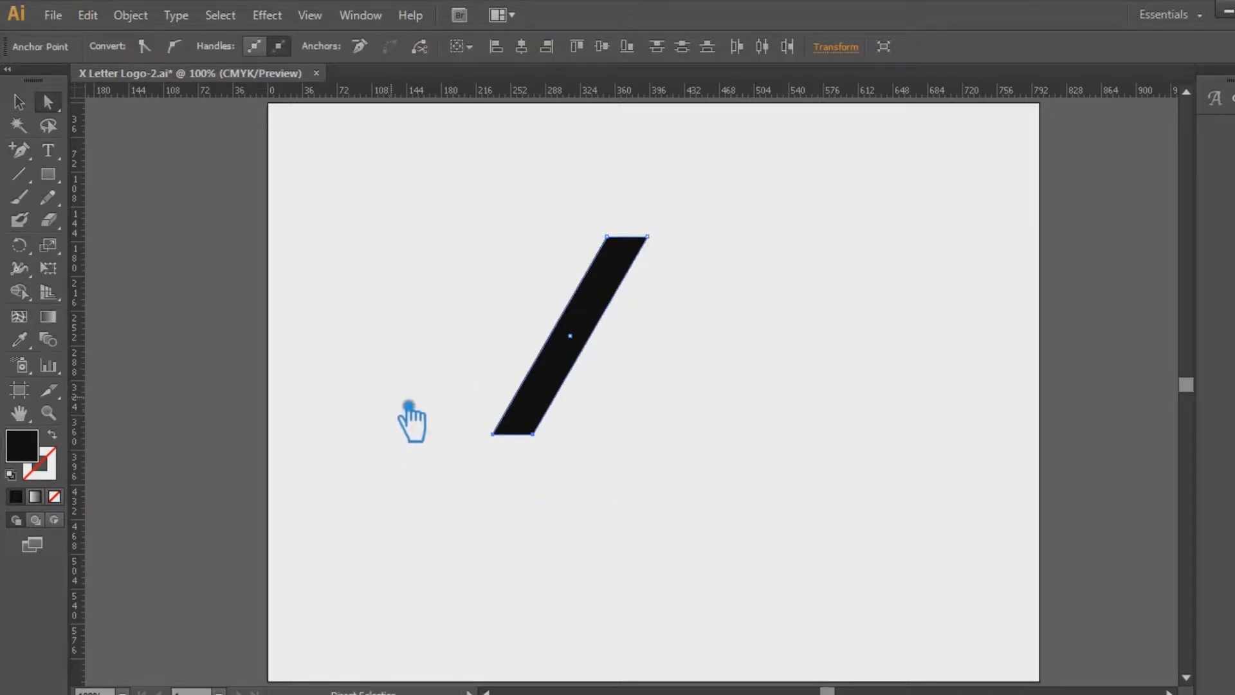
key(Left)
key(Left)
key(Left)
key(Left)
key(Left)
key(Left)
key(Left)
key(Left)
key(Left)
key(Left)
key(Left)
key(Left)
key(Left)
key(Left)
key(Left)
key(Left)
key(Left)
key(Left)
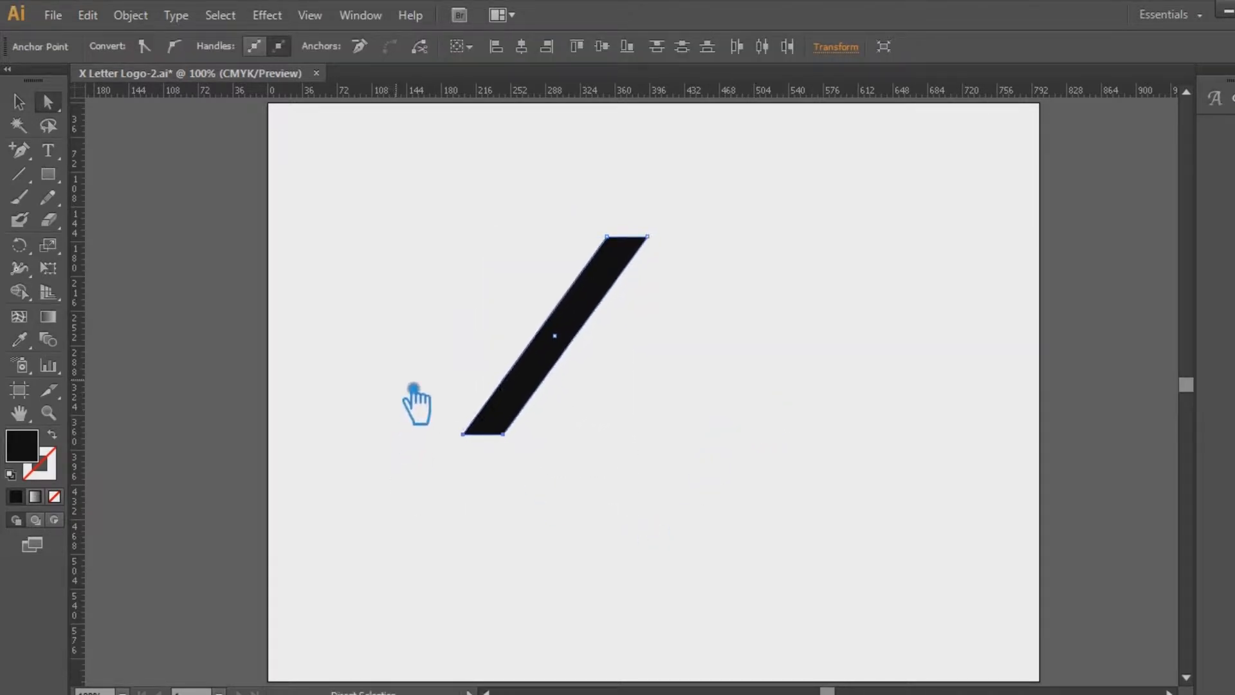
click(683, 419)
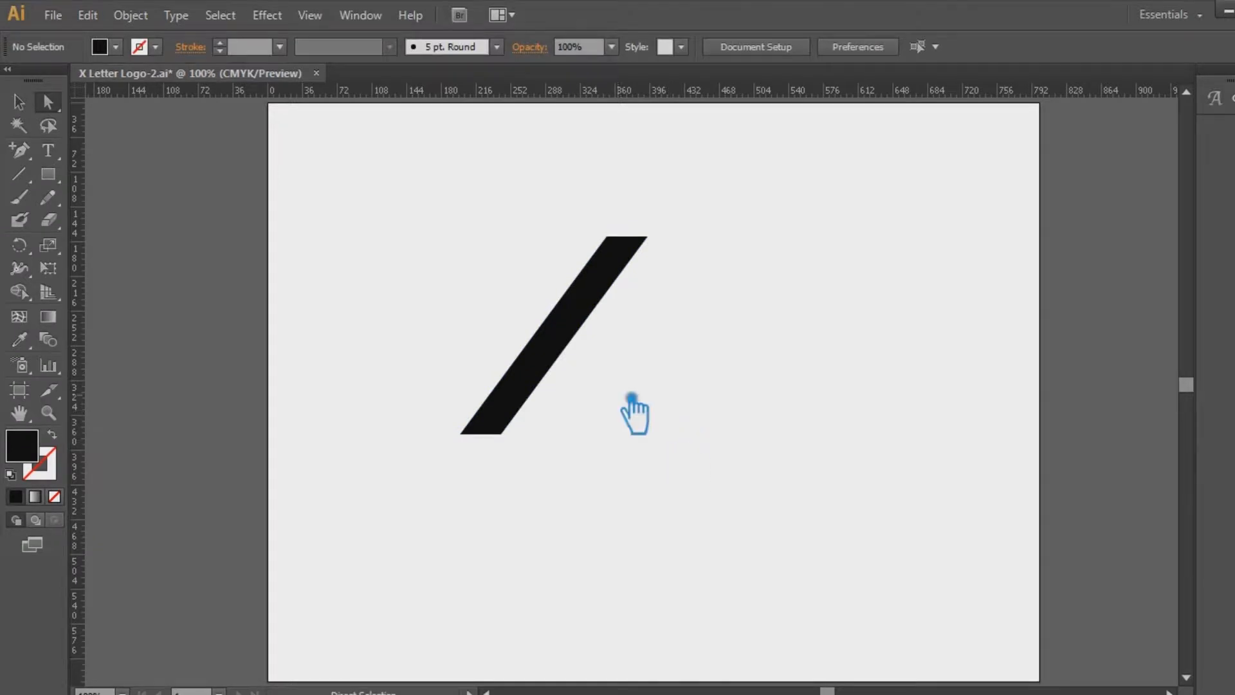
Paste a copy of the bar in front and reflect it across the vertical axis to form an X.
click(582, 330)
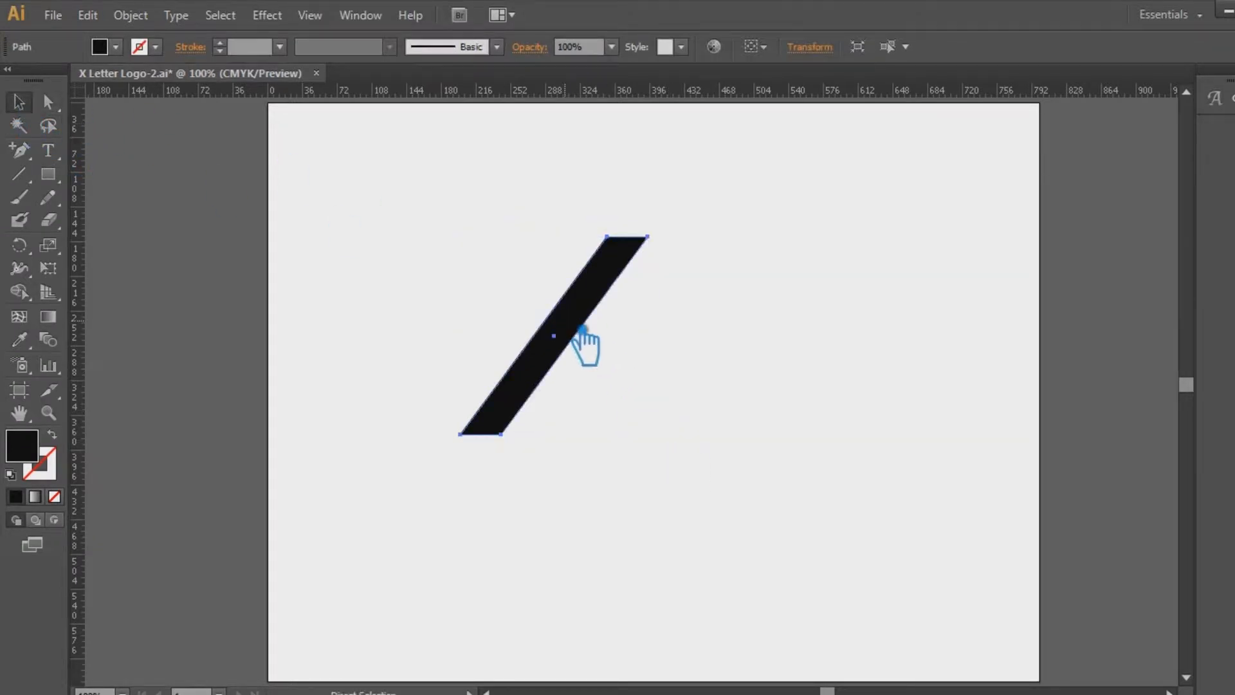
right_click(582, 330)
mouse_move(681, 587)
click(847, 482)
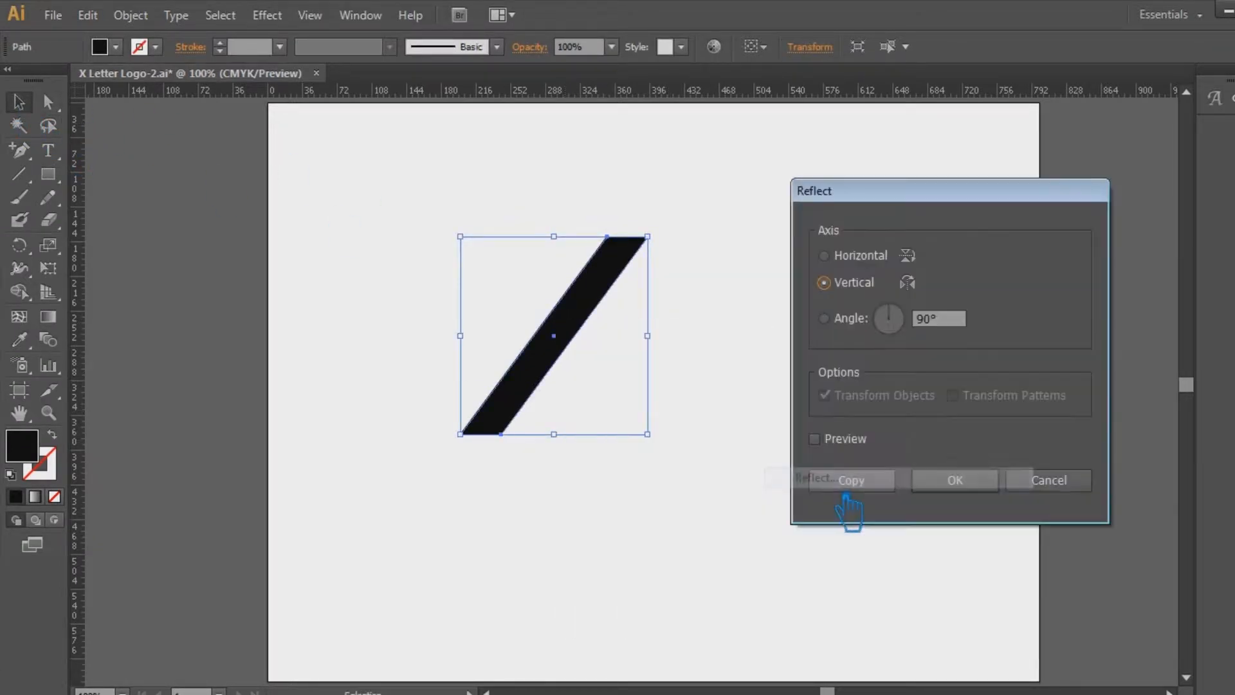
click(979, 483)
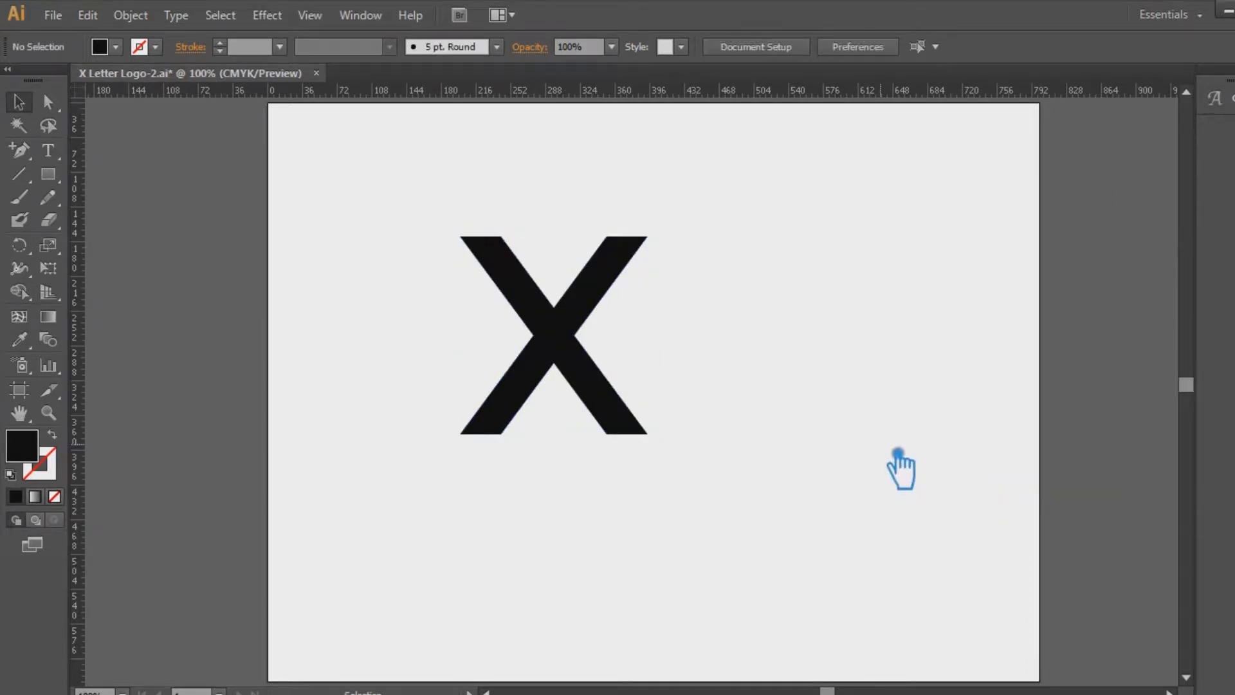
click(636, 407)
click(775, 408)
Show and unlock the hidden guides, and delete the two lowest horizontal ones.
drag(515, 93, 579, 243)
key(ctrl+semicolon)
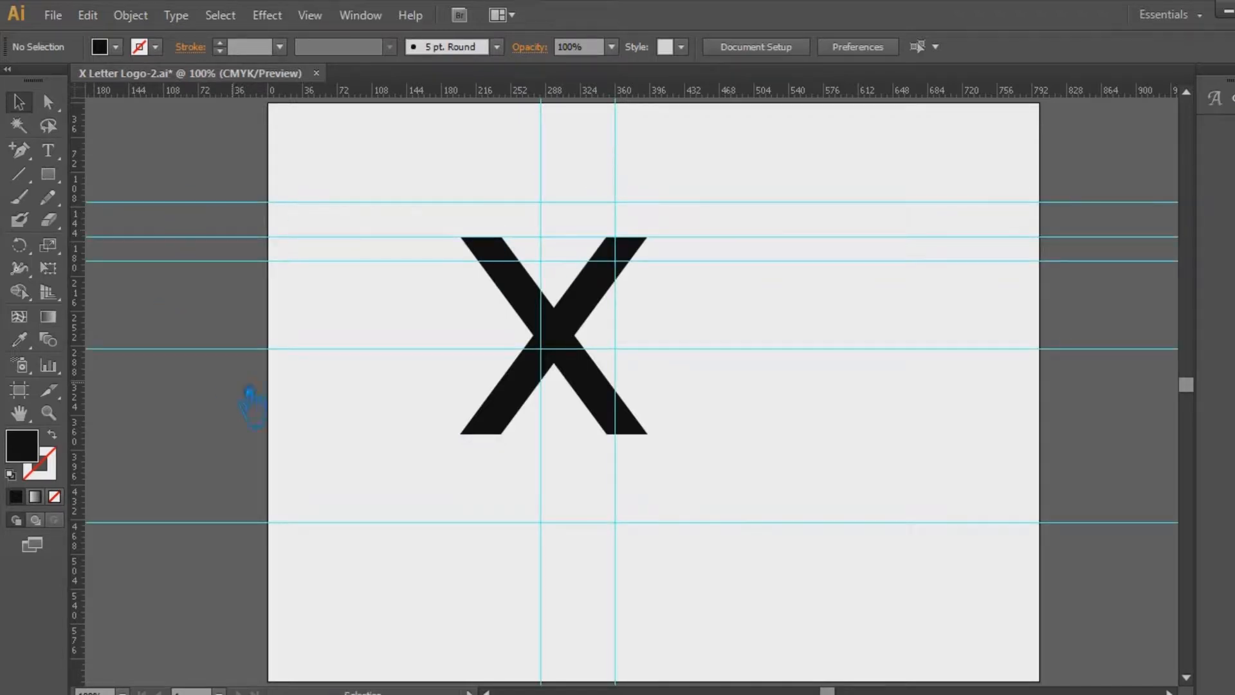
right_click(296, 349)
click(357, 523)
drag(367, 543, 256, 319)
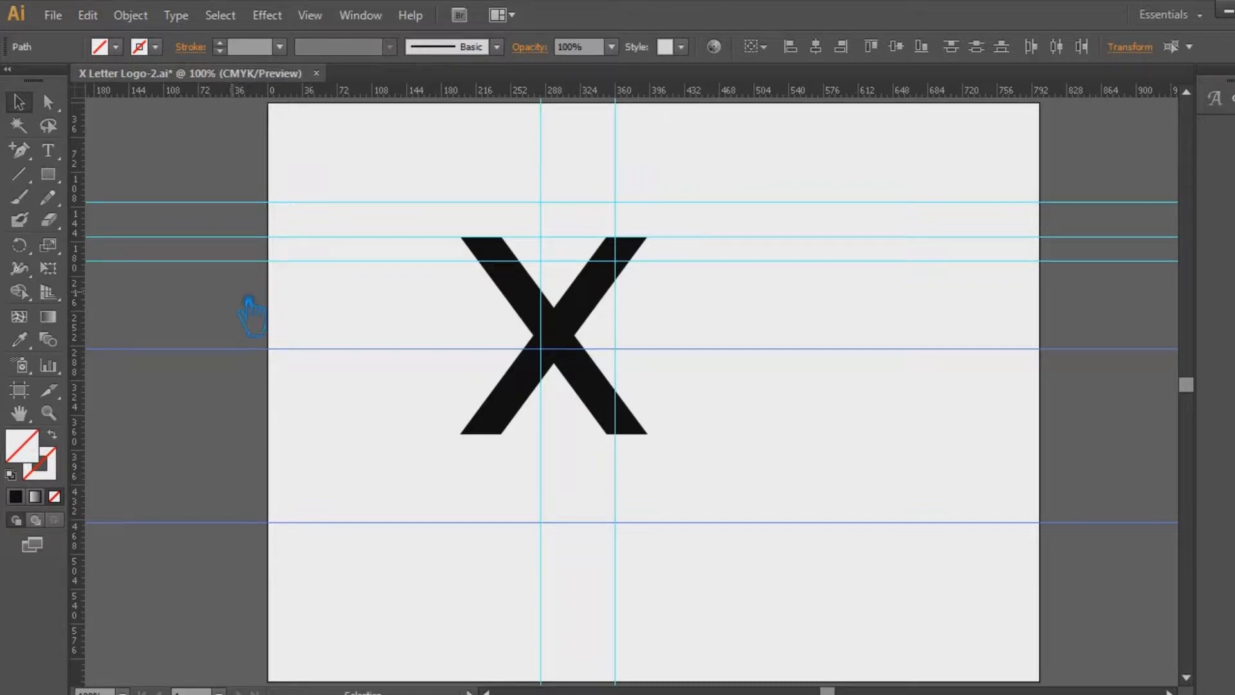
key(Delete)
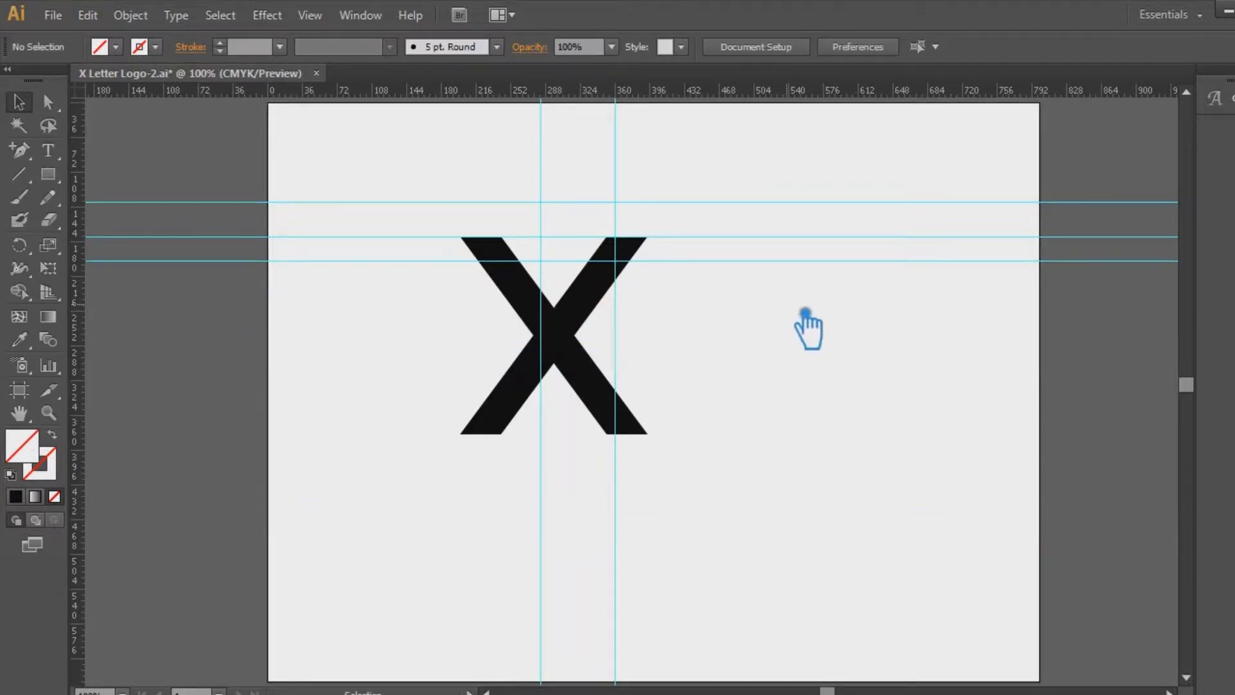
Delete the remaining three horizontal and two vertical guides.
drag(352, 171, 413, 251)
key(Delete)
drag(487, 442, 405, 358)
click(461, 536)
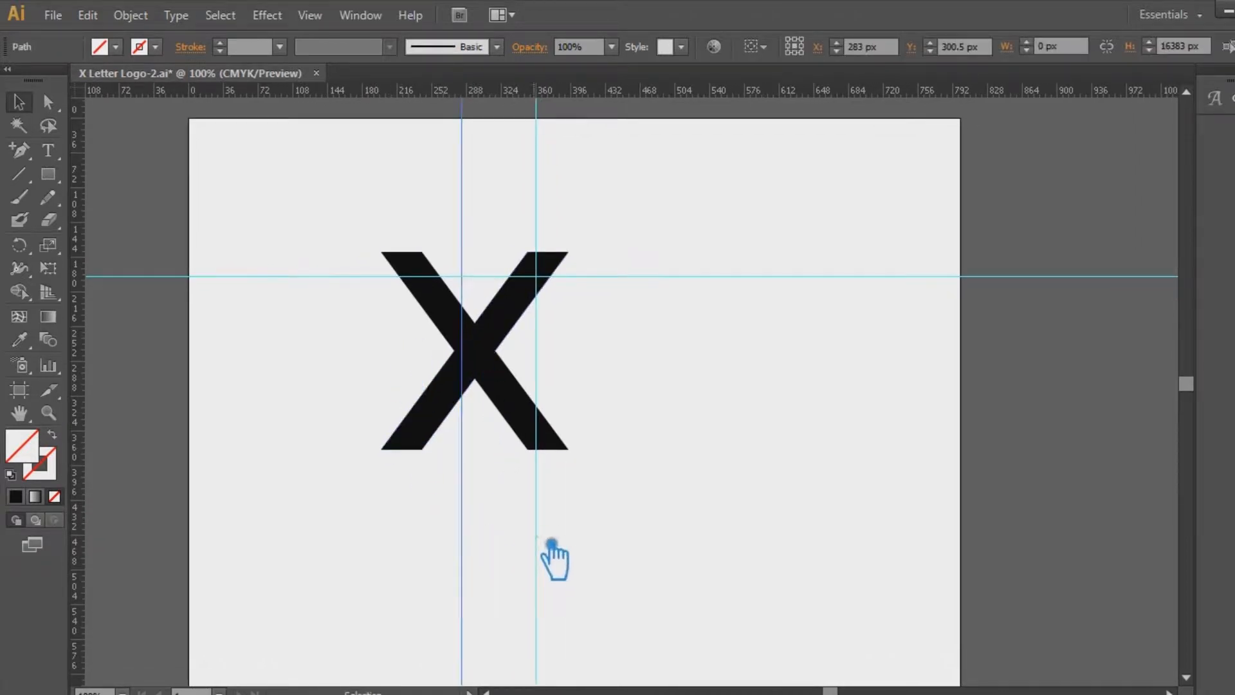
key(Delete)
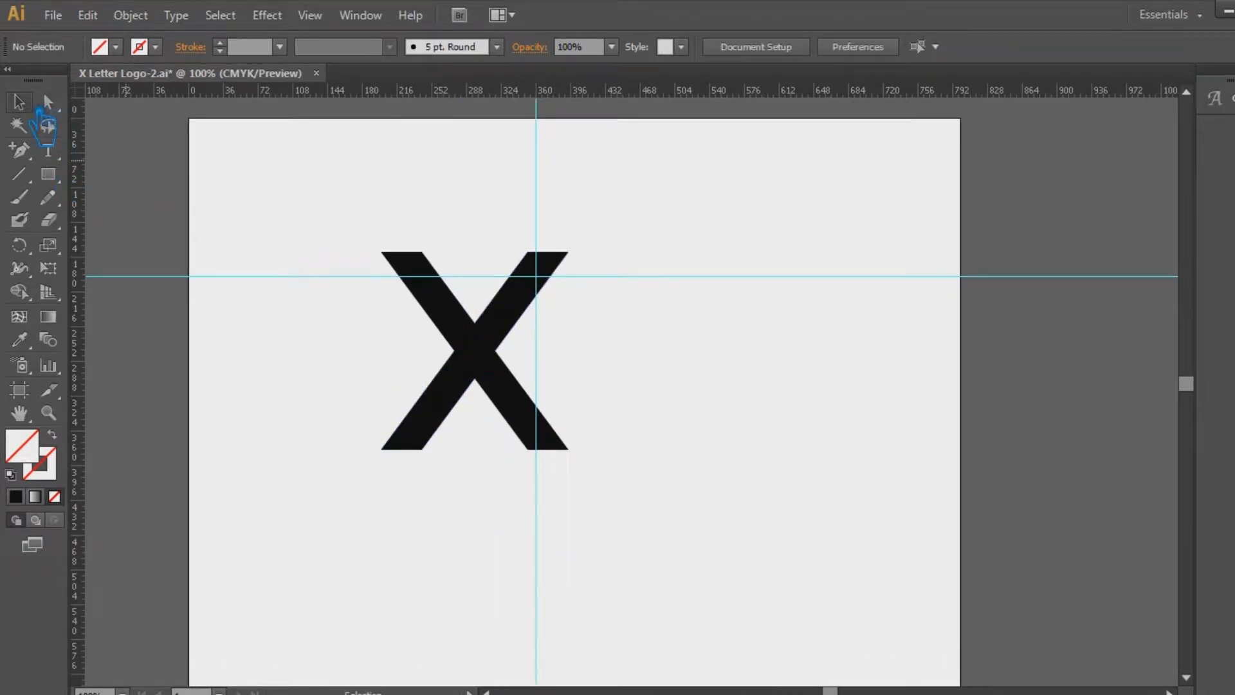
click(186, 274)
key(Delete)
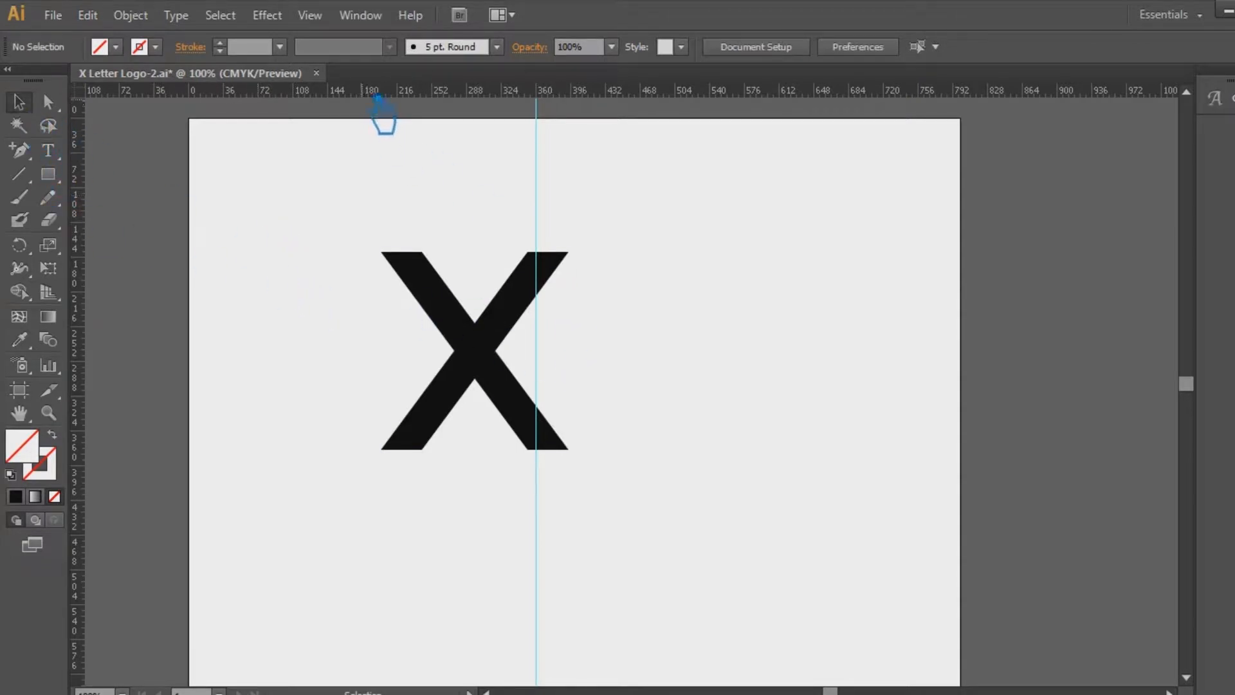
click(537, 184)
key(Delete)
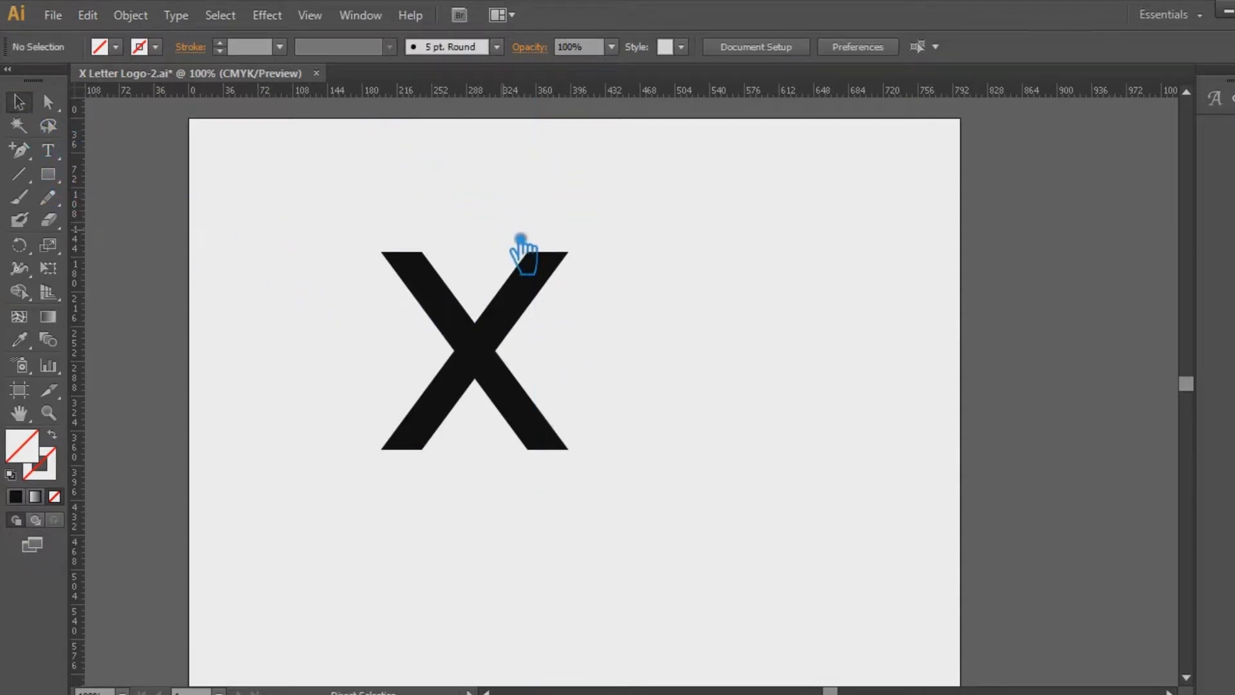
Place horizontal guides along the X's top and bottom edges, lock the guides and save the document.
drag(411, 93, 454, 256)
right_click(331, 251)
click(388, 369)
drag(360, 91, 462, 458)
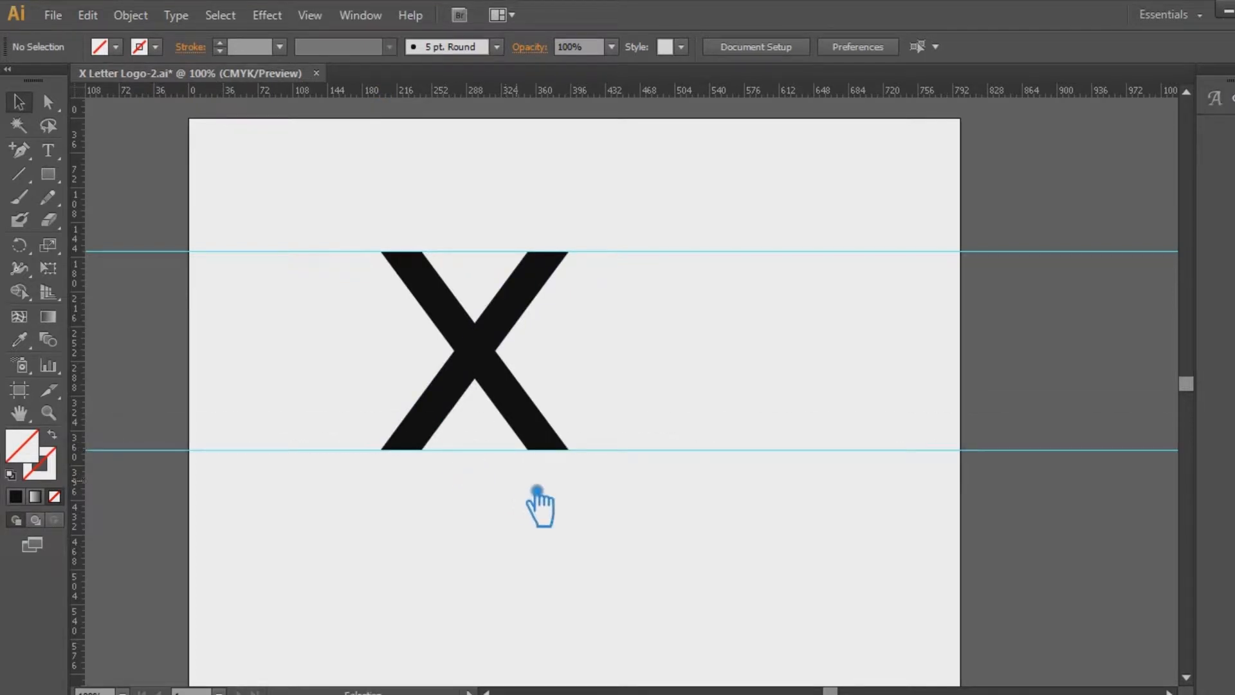
key(ctrl+s)
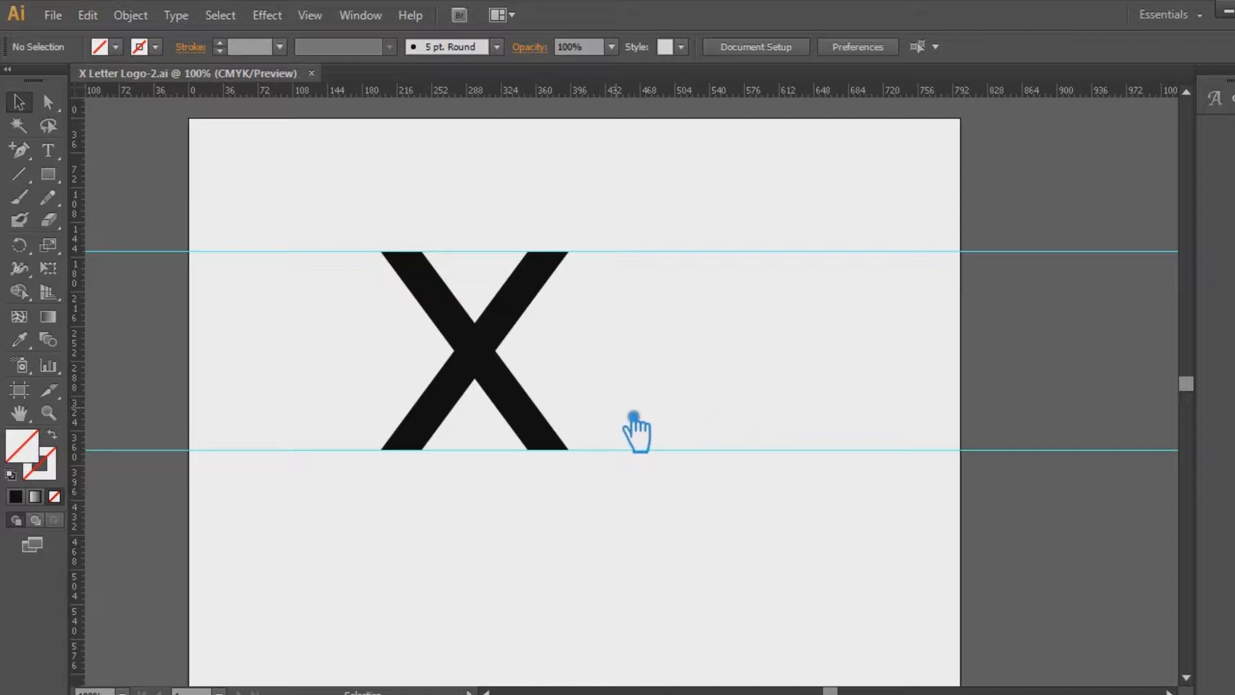
Fill the front bar of the X with dark teal #196868 and save the document.
click(467, 417)
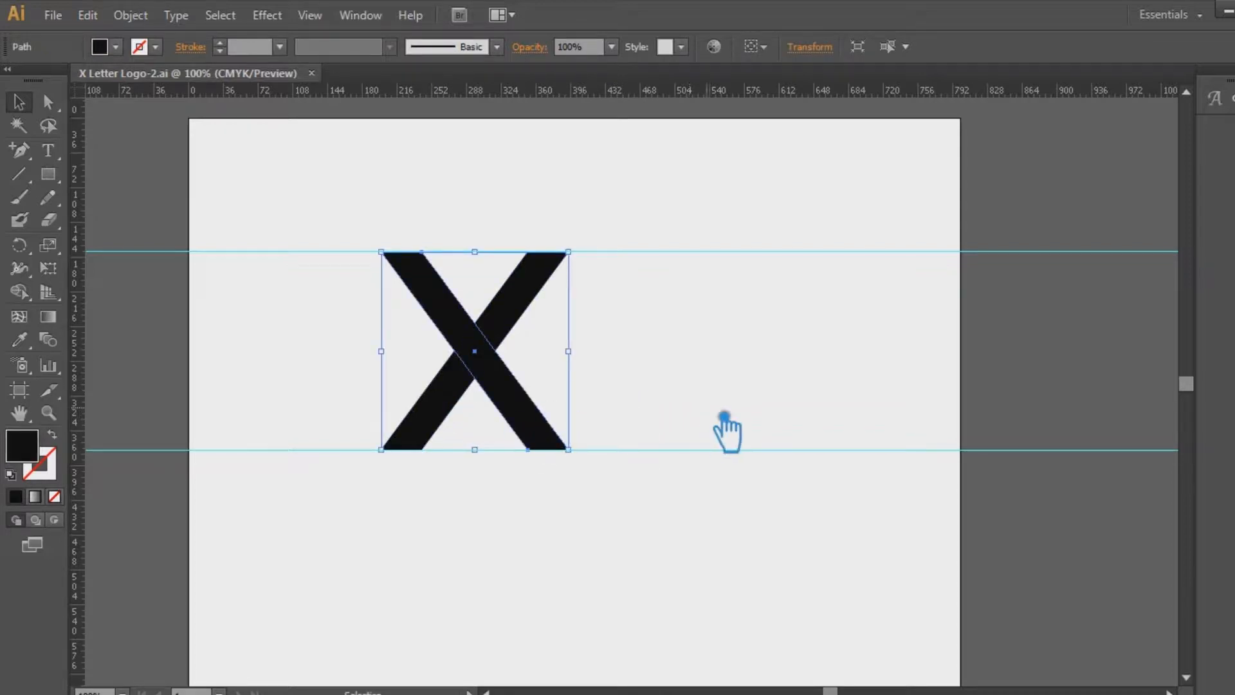
double_click(29, 450)
click(996, 343)
drag(996, 349, 998, 355)
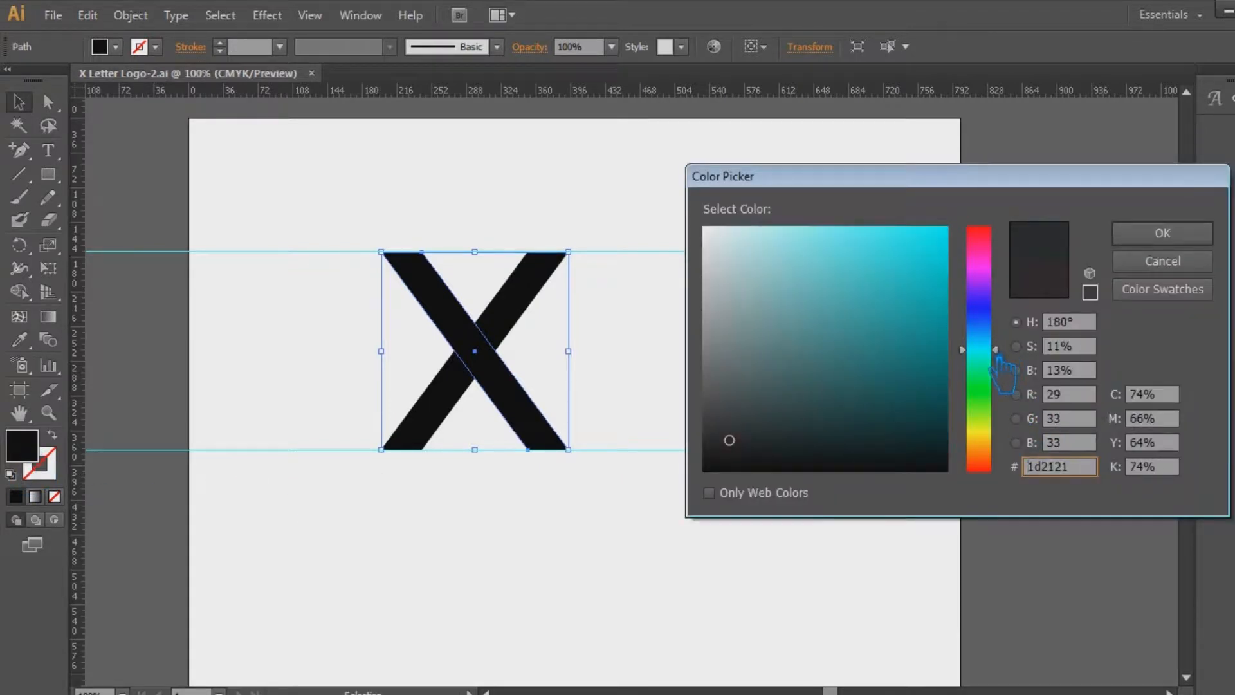
click(890, 379)
click(1162, 232)
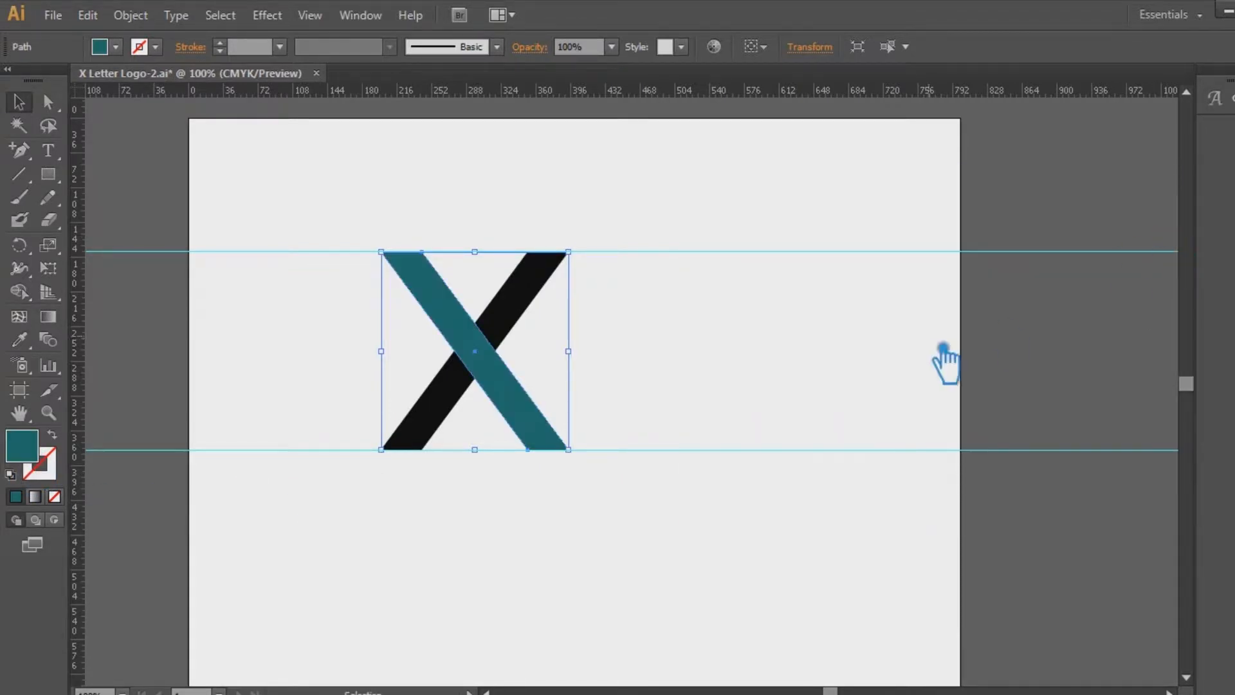
click(815, 368)
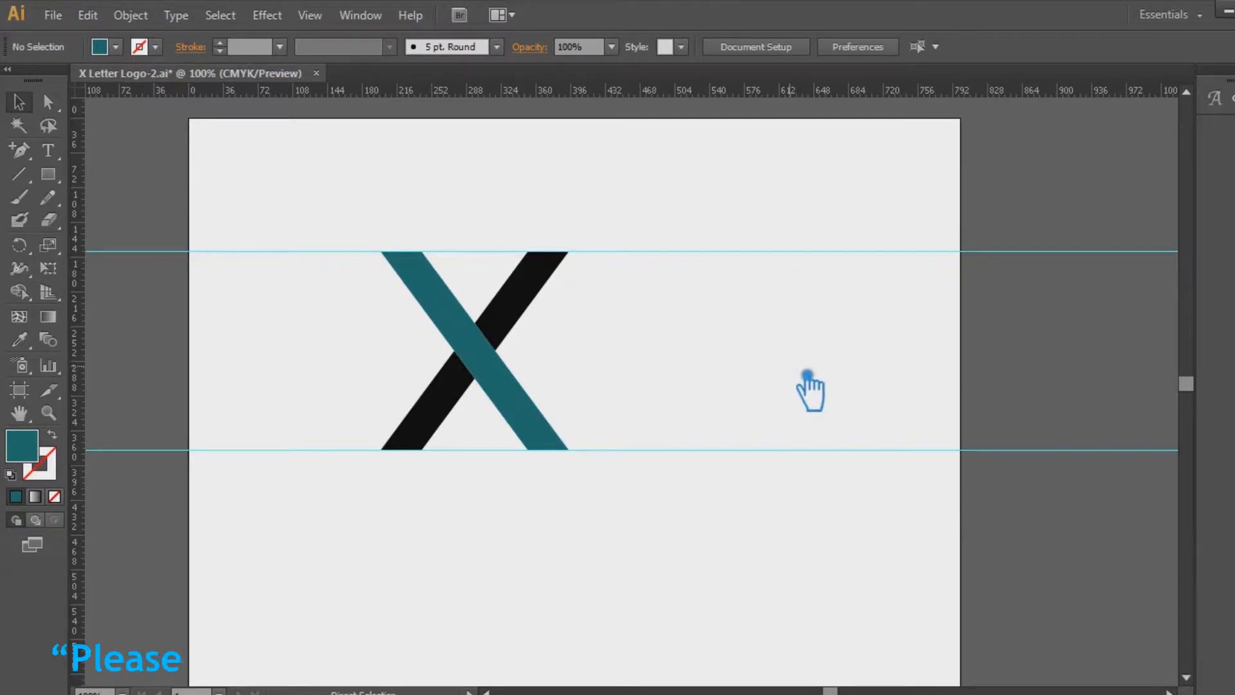
key(ctrl+s)
Recolor the black bar with the teal sampled from the crossing bar using the Eyedropper tool.
click(534, 331)
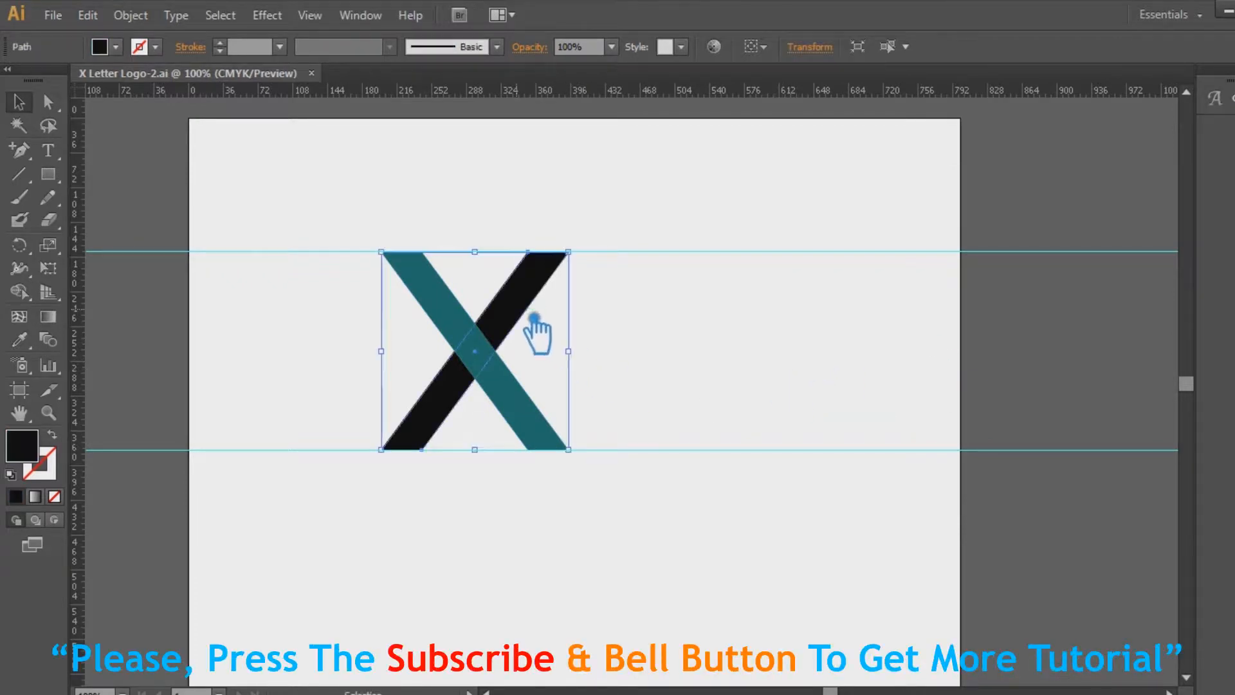
click(20, 339)
click(475, 351)
key(v)
Change the front bar's fill to the muted gold #a59255.
double_click(29, 450)
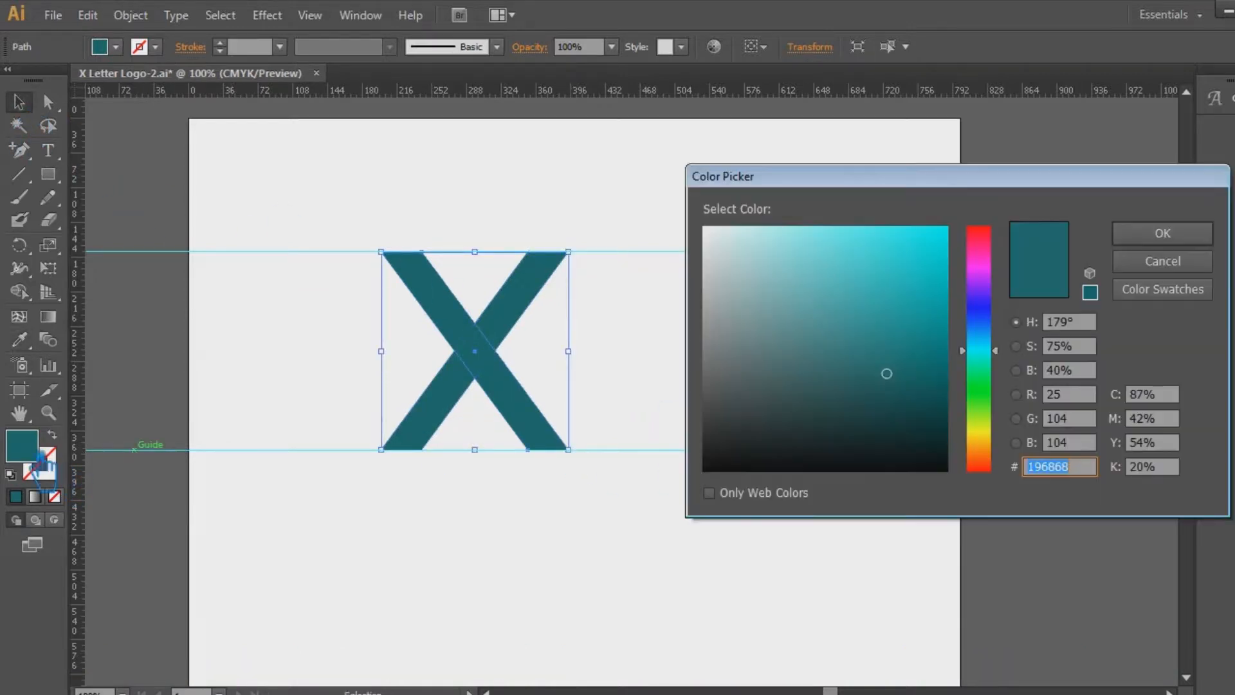
click(999, 443)
mouse_move(839, 374)
mouse_down()
mouse_move(843, 331)
mouse_move(819, 311)
mouse_up()
click(1158, 235)
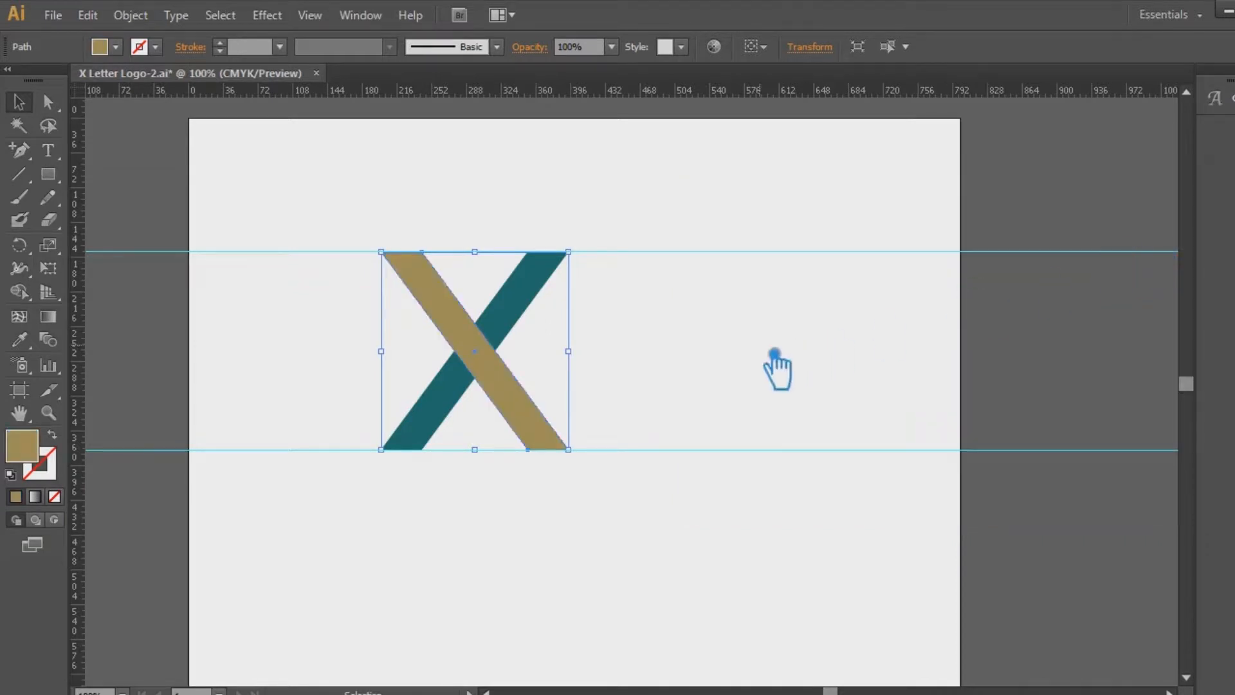
Lighten the gold fill of the front bar.
double_click(32, 458)
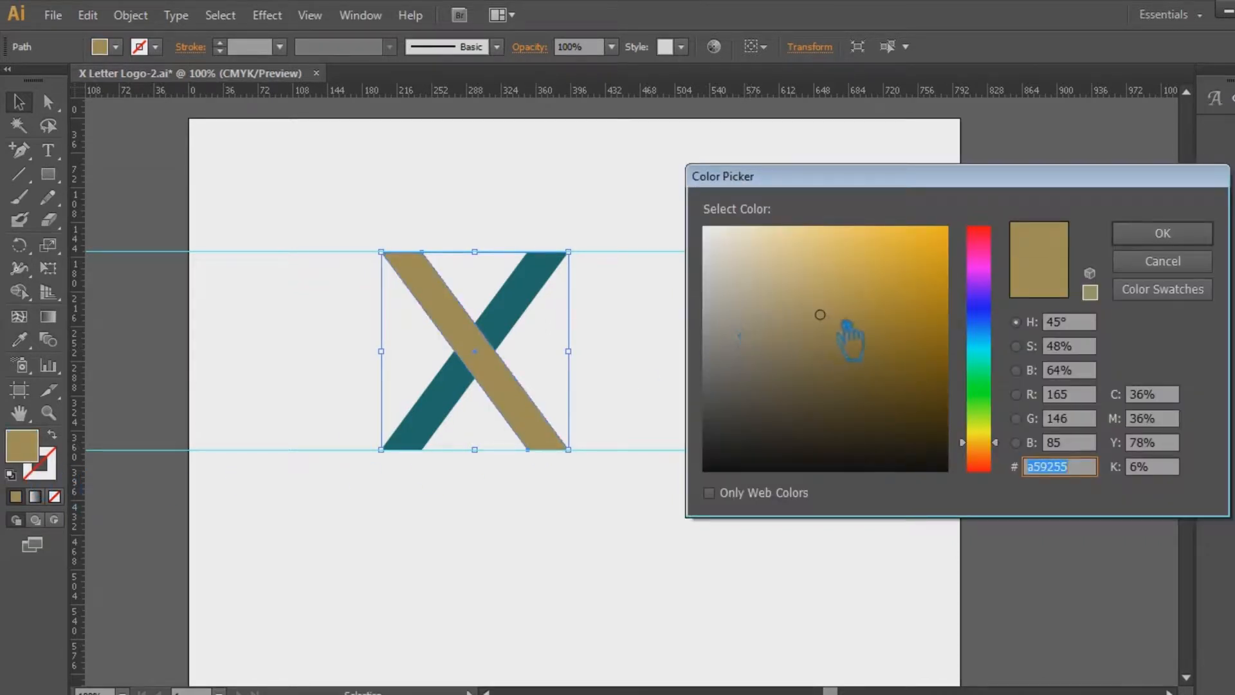
drag(843, 325, 829, 279)
click(1151, 235)
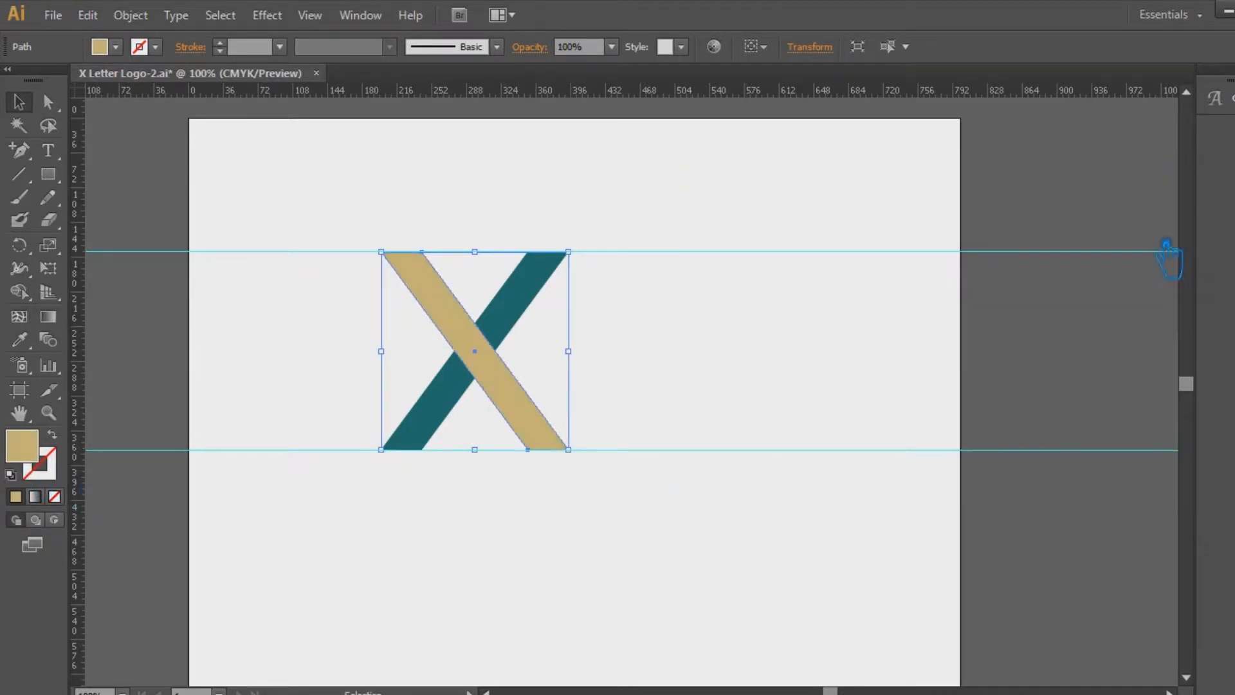
Set the front bar's fill to the darker gold #a58a49 and save the document.
double_click(18, 461)
drag(806, 275, 840, 313)
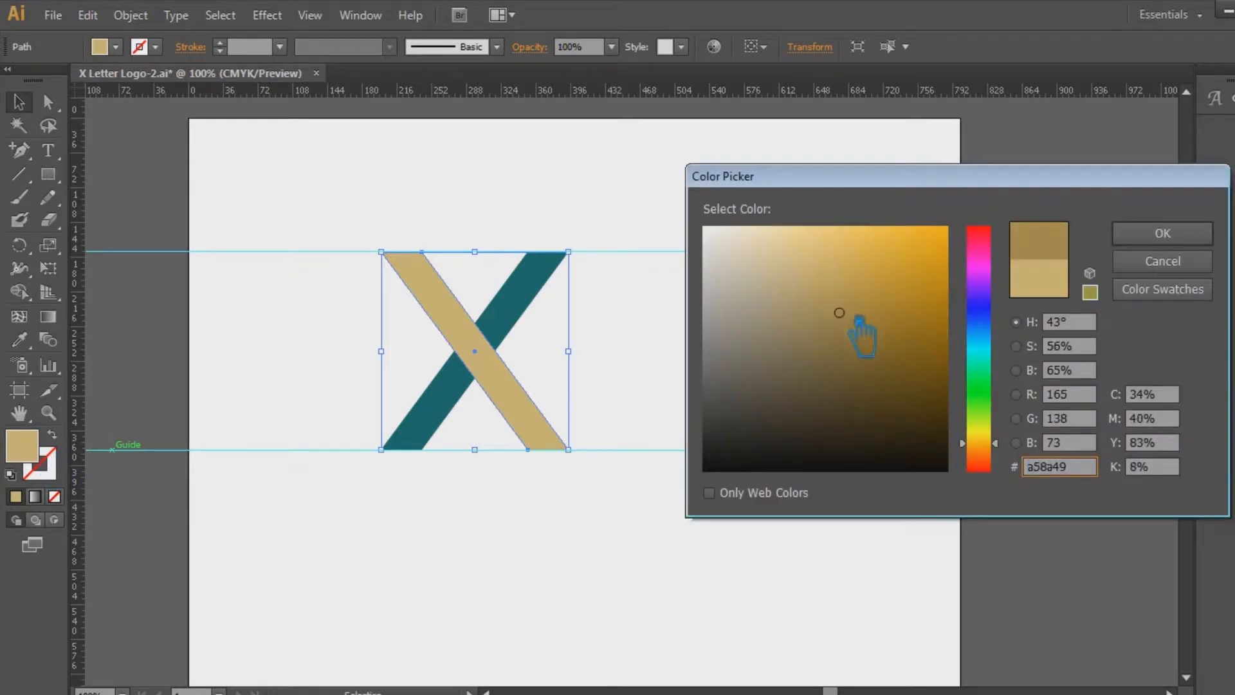
click(1162, 241)
click(753, 365)
key(ctrl+s)
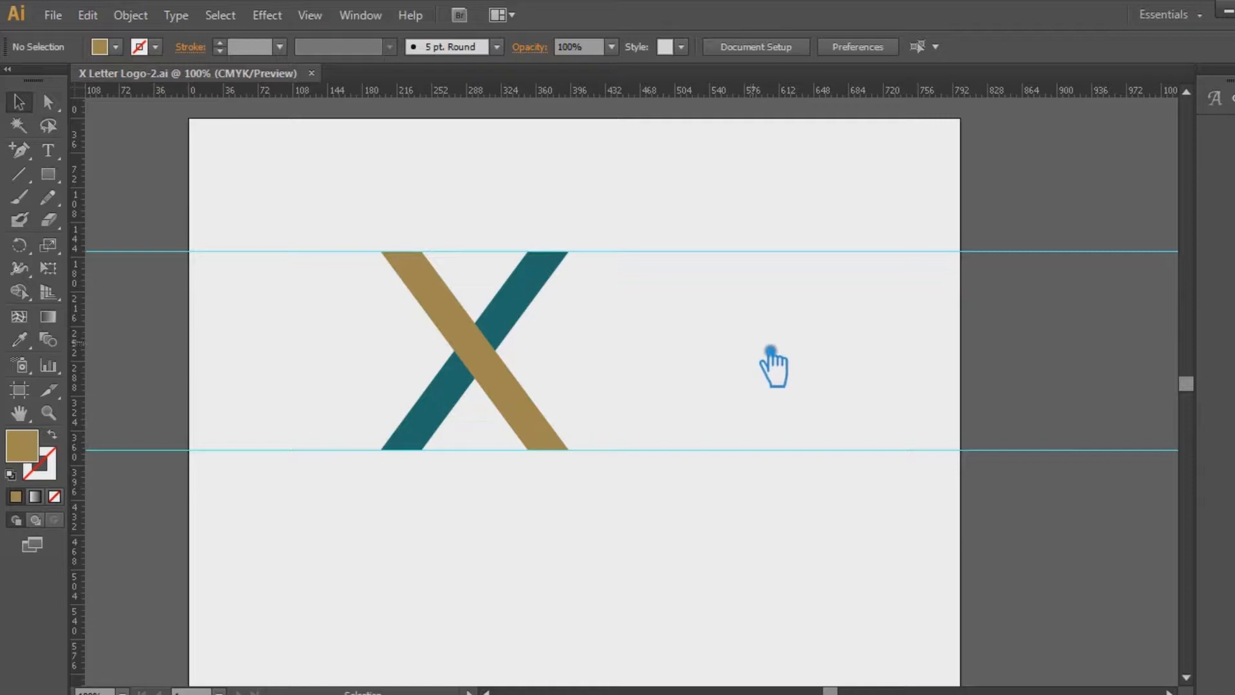
Draw a straight Pen tool line along the teal bar's upper-left edge, from its bottom corner to its top corner.
key(ctrl+plus)
key(ctrl+plus)
drag(771, 351, 933, 402)
drag(19, 151, 71, 150)
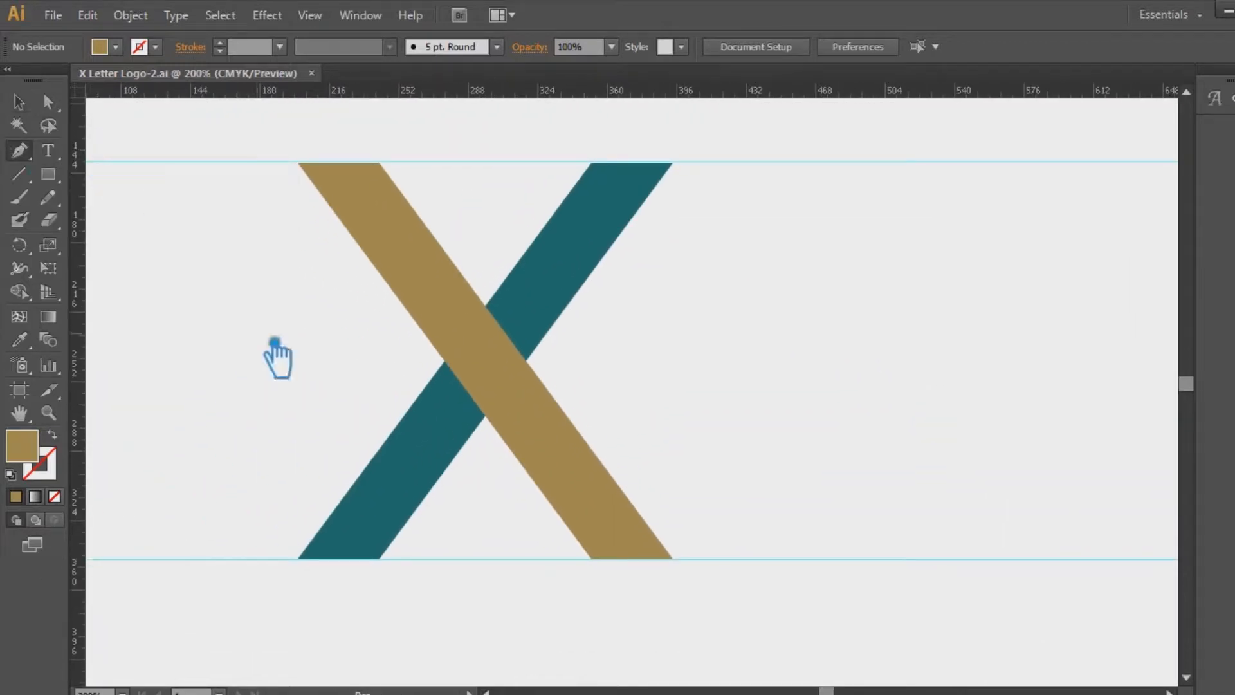
click(312, 567)
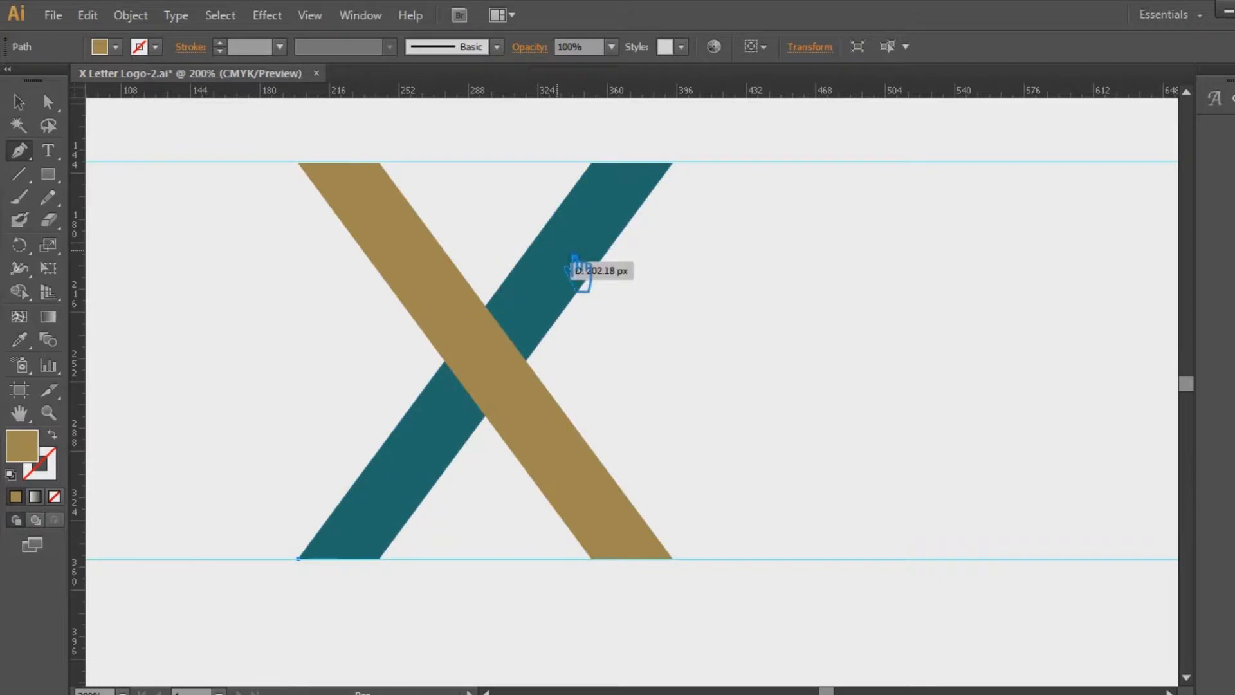
click(609, 167)
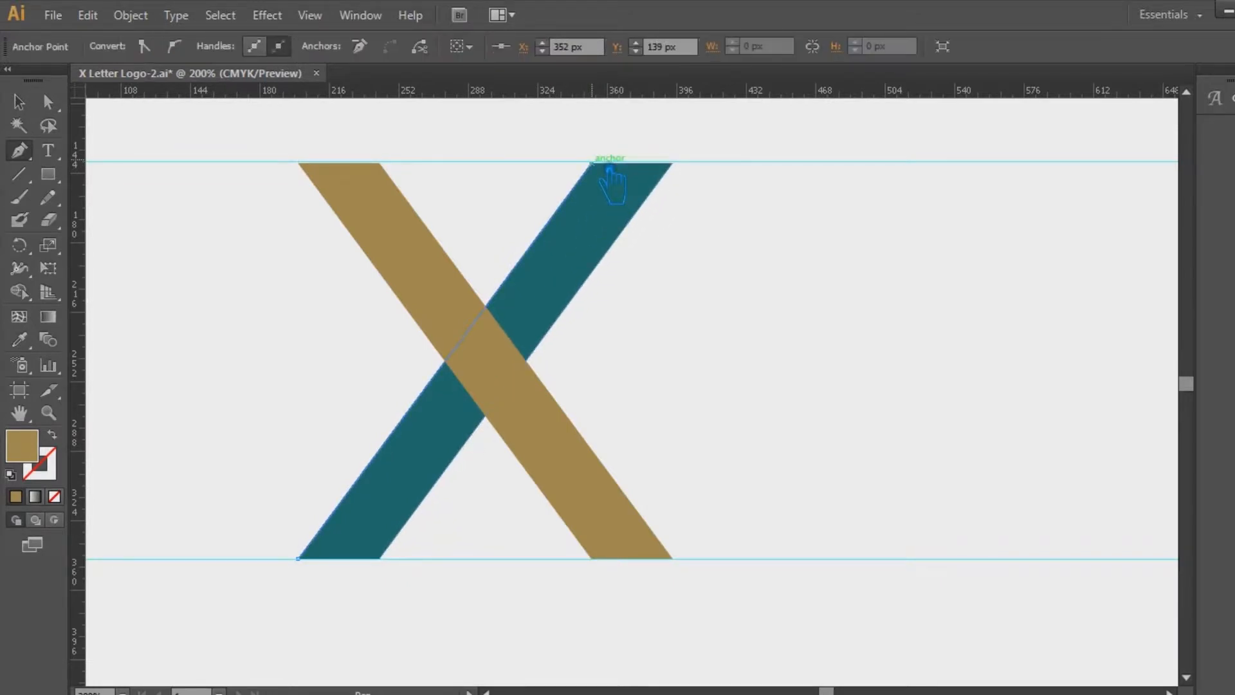
click(18, 100)
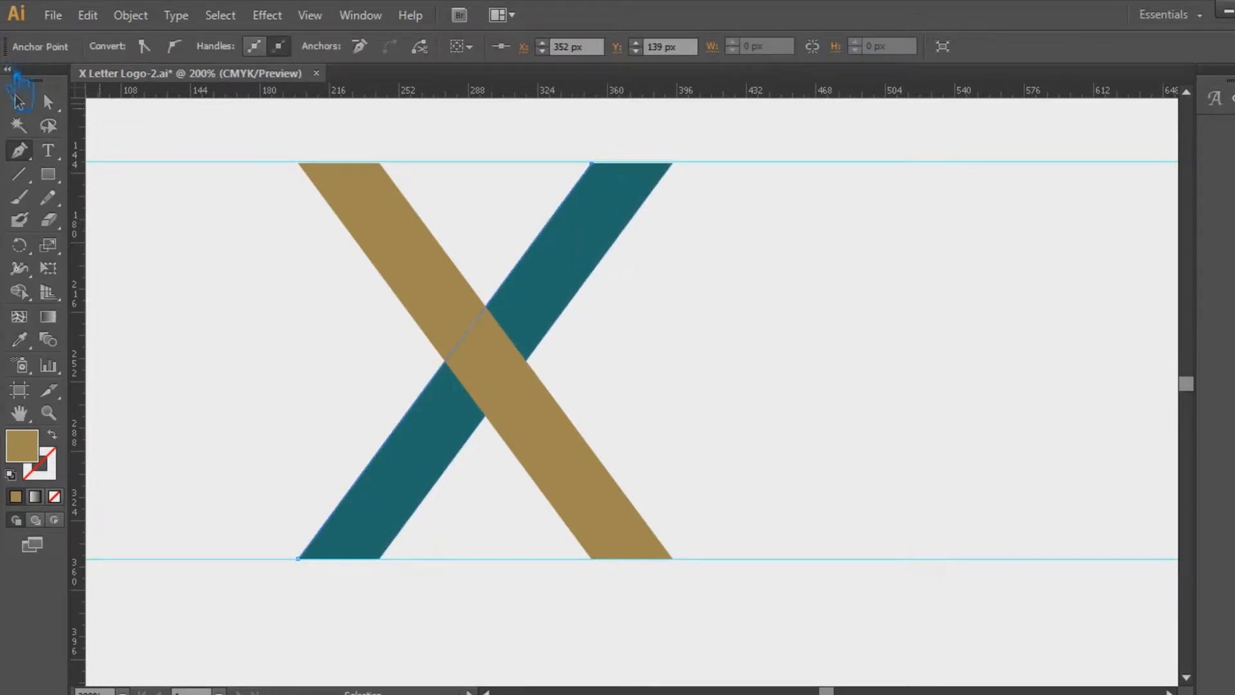
click(402, 231)
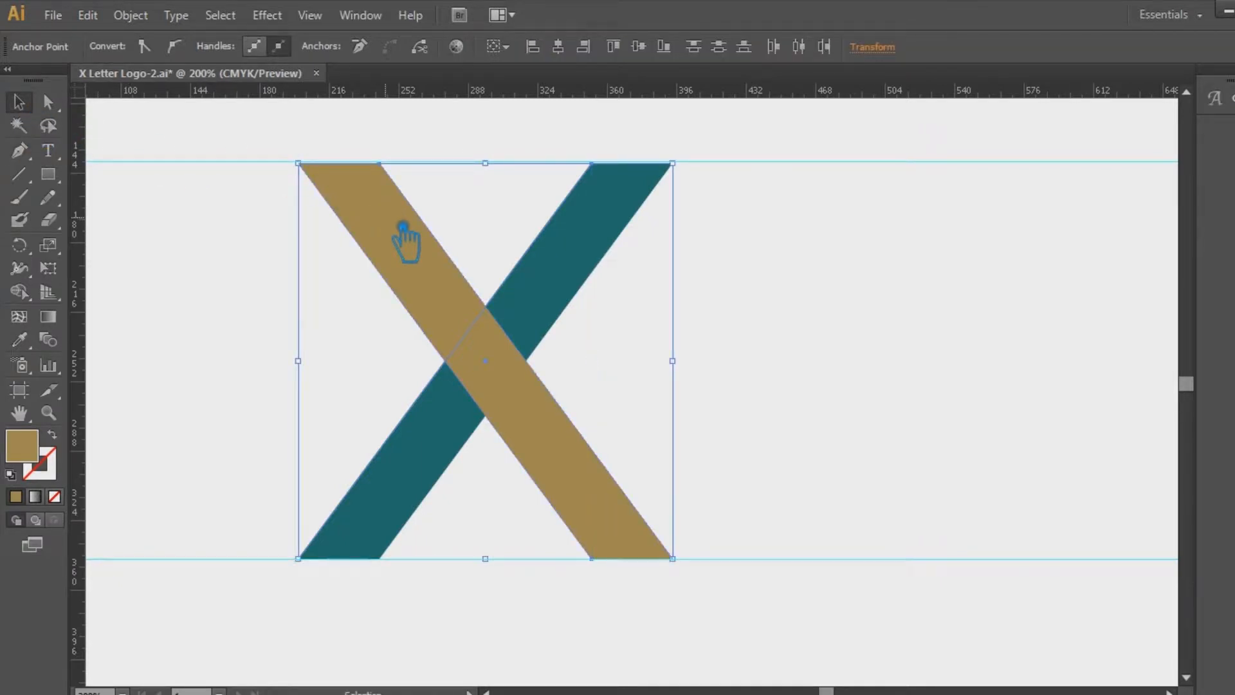
click(838, 325)
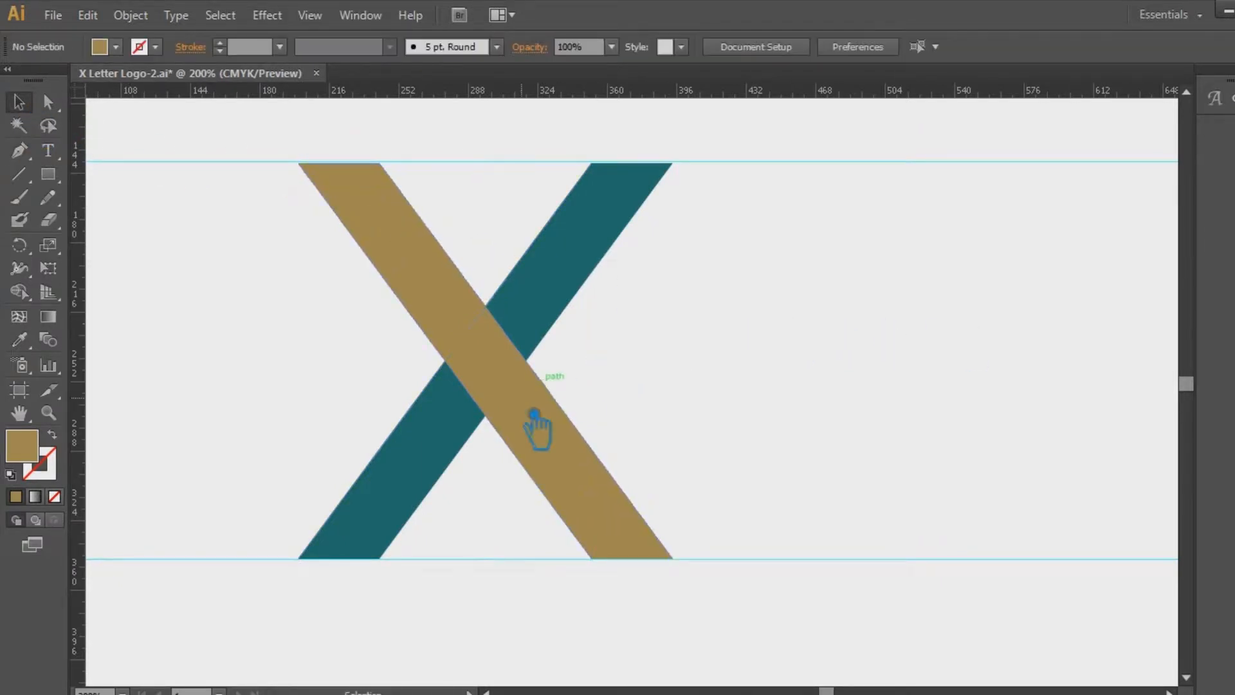
Nudge the diagonal line left to leave a narrow gap between it and the teal bar's edge.
click(368, 508)
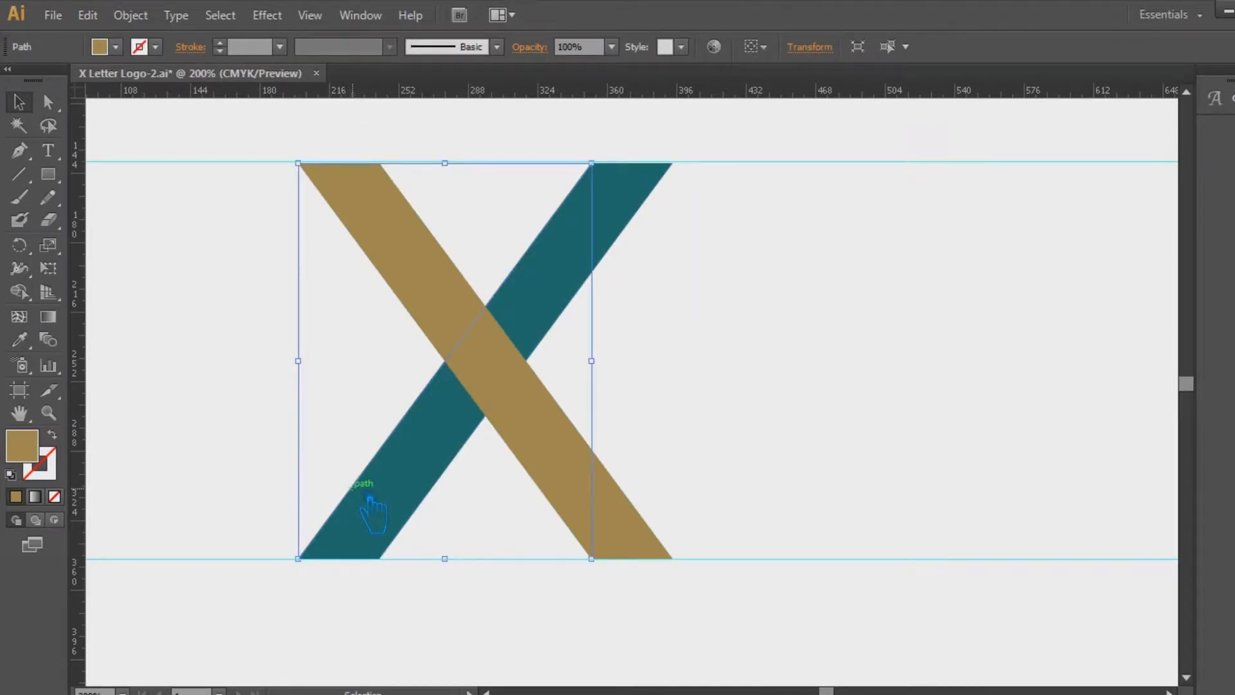
key(ctrl+c)
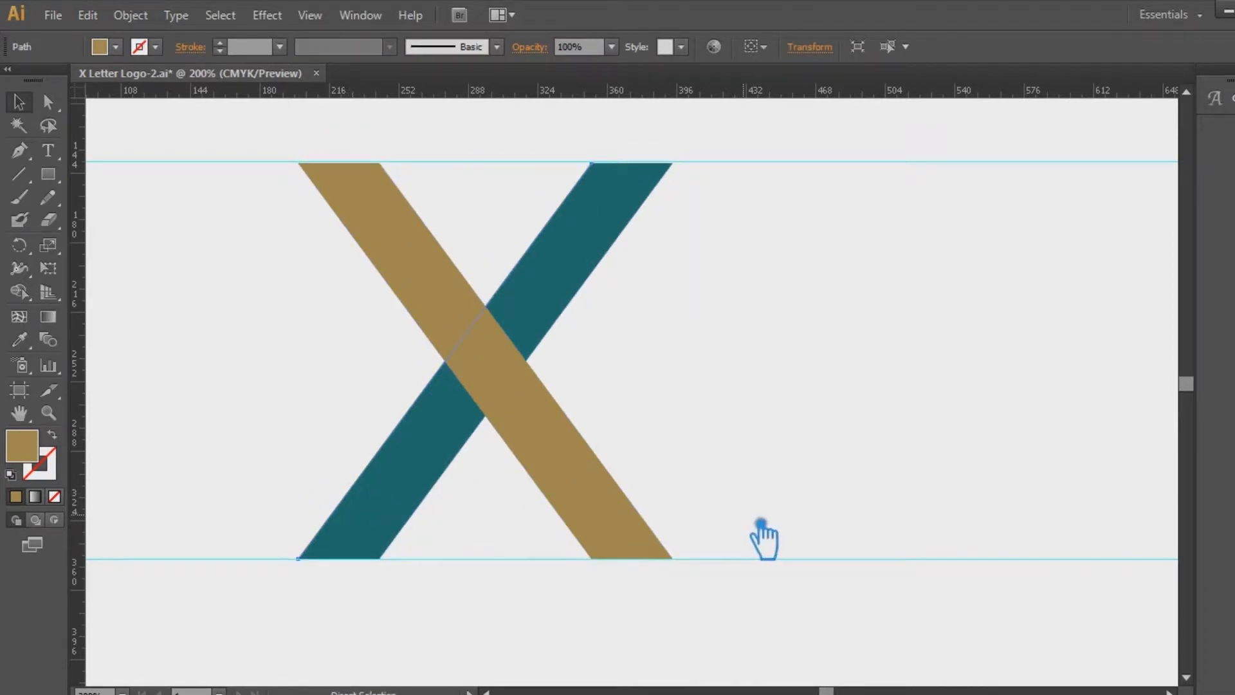
key(Left)
key(Left)
key(Left)
key(Left)
key(Left)
key(Left)
key(Left)
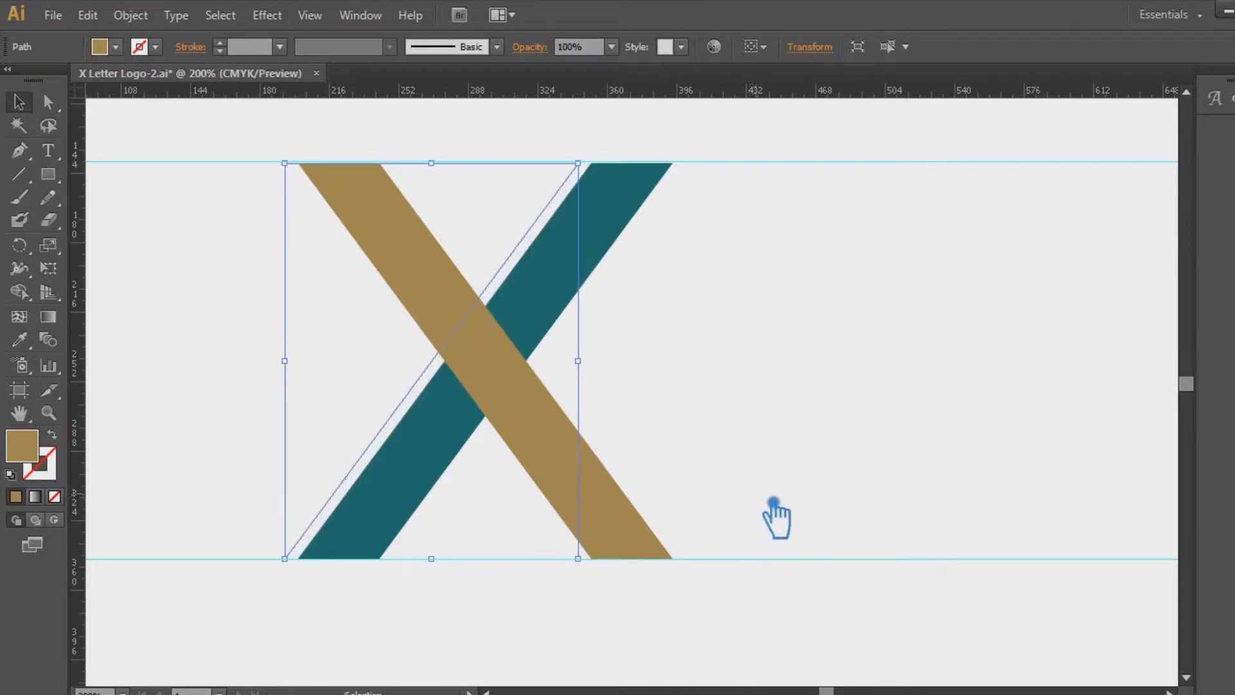
click(797, 456)
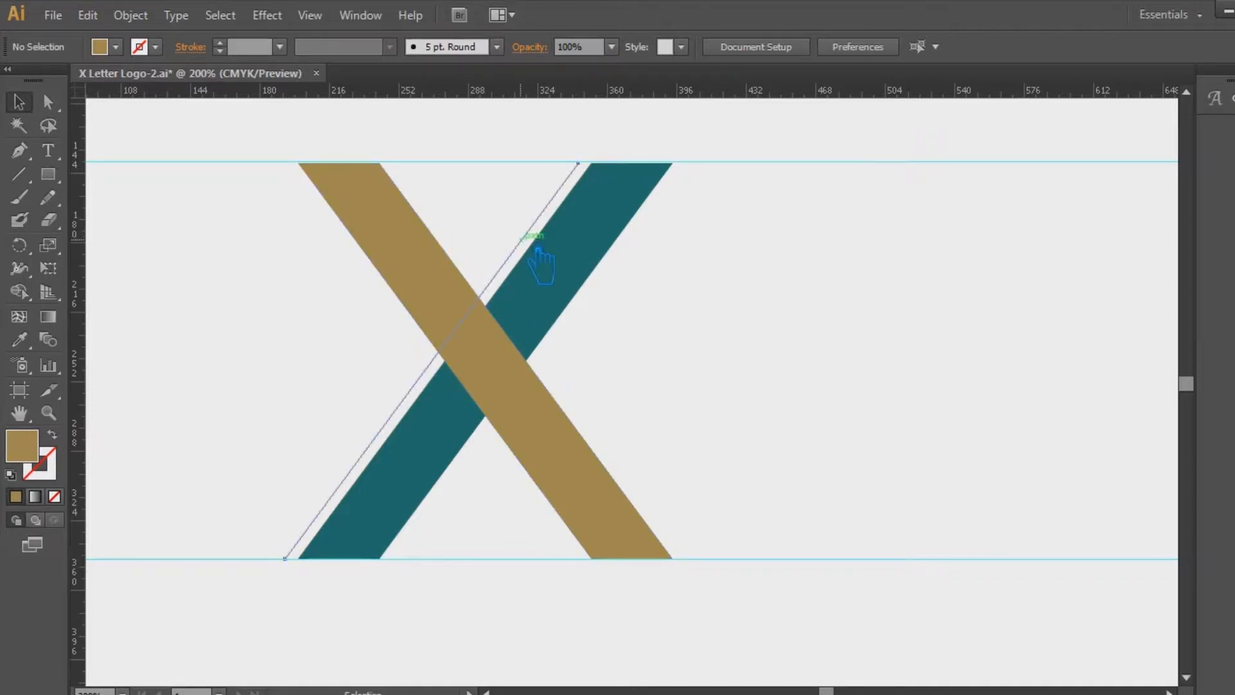
click(508, 255)
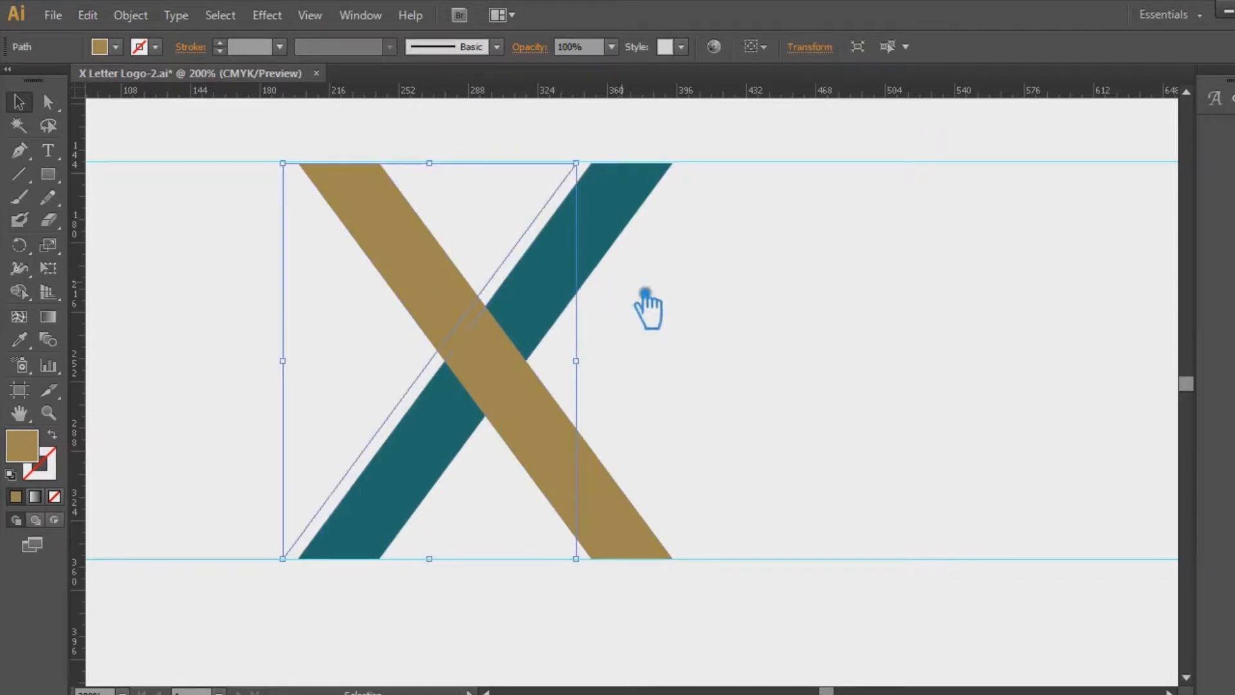
click(793, 354)
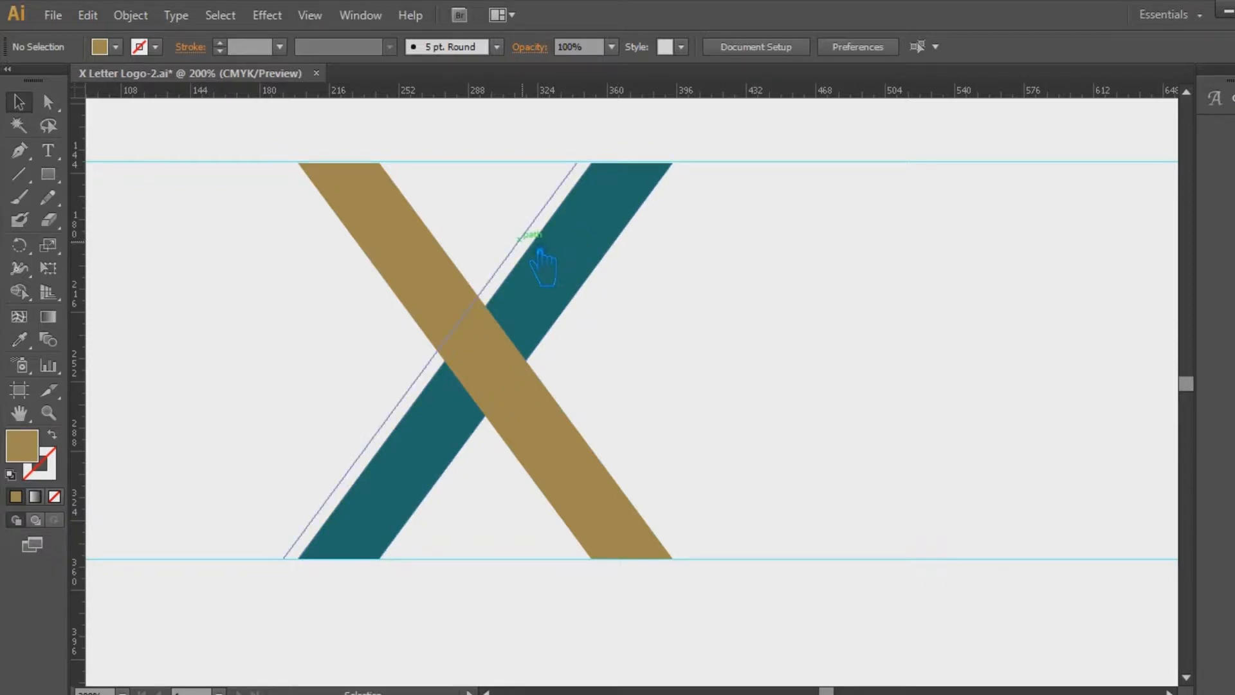
Make seven evenly spaced copies of the diagonal line leftward, crossing the whole upper arm of the gold bar.
drag(539, 251, 500, 253)
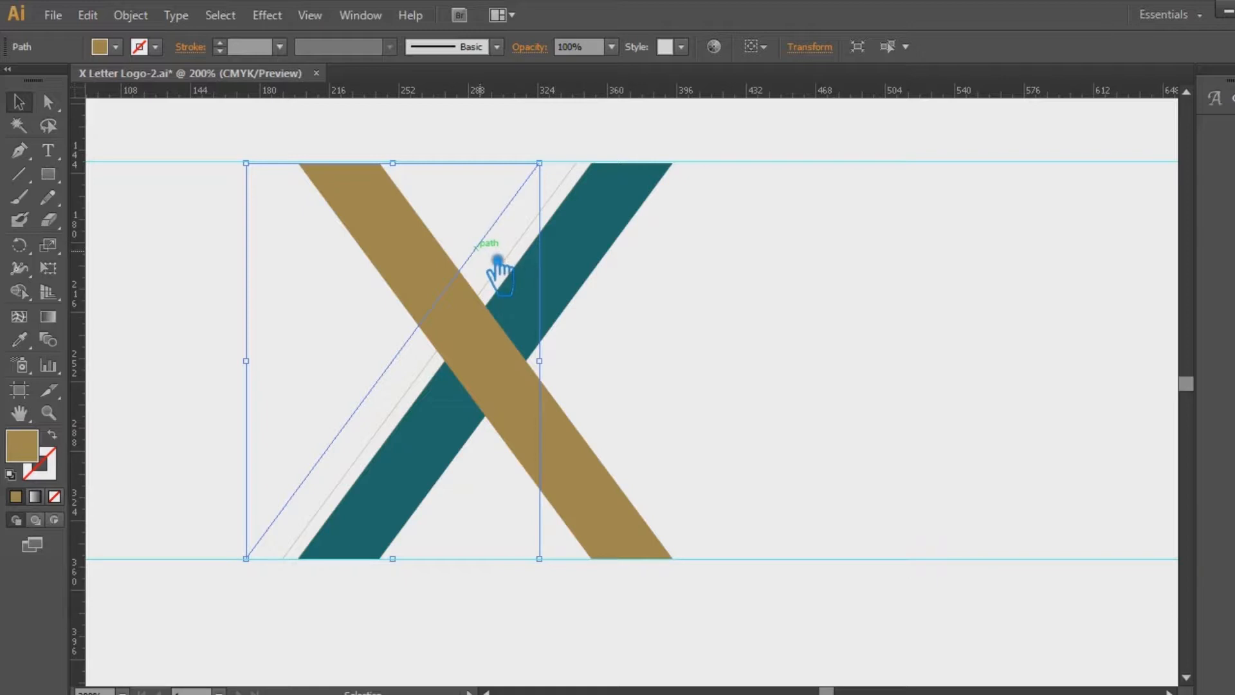
key(a)
key(ctrl+d)
key(ctrl+d)
key(ctrl+d)
key(ctrl+d)
key(ctrl+d)
key(ctrl+d)
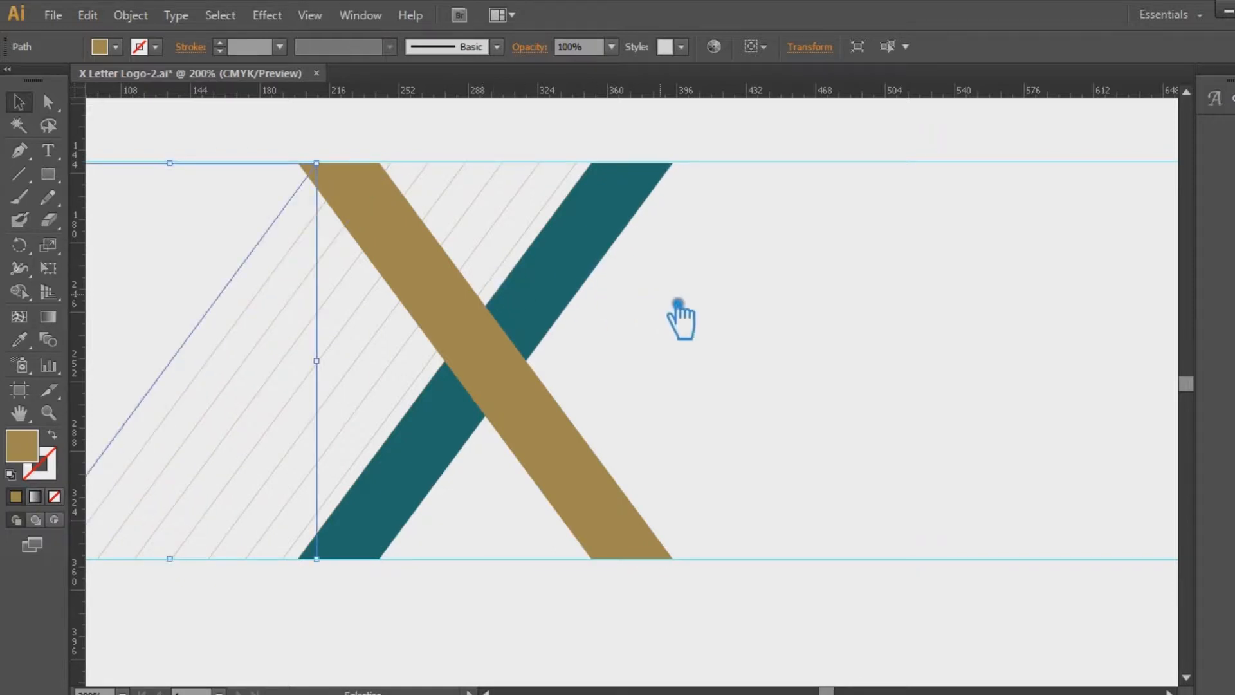
Select both bars and all the diagonal lines and split them with the Pathfinder Divide operation.
click(682, 322)
drag(752, 628, 218, 123)
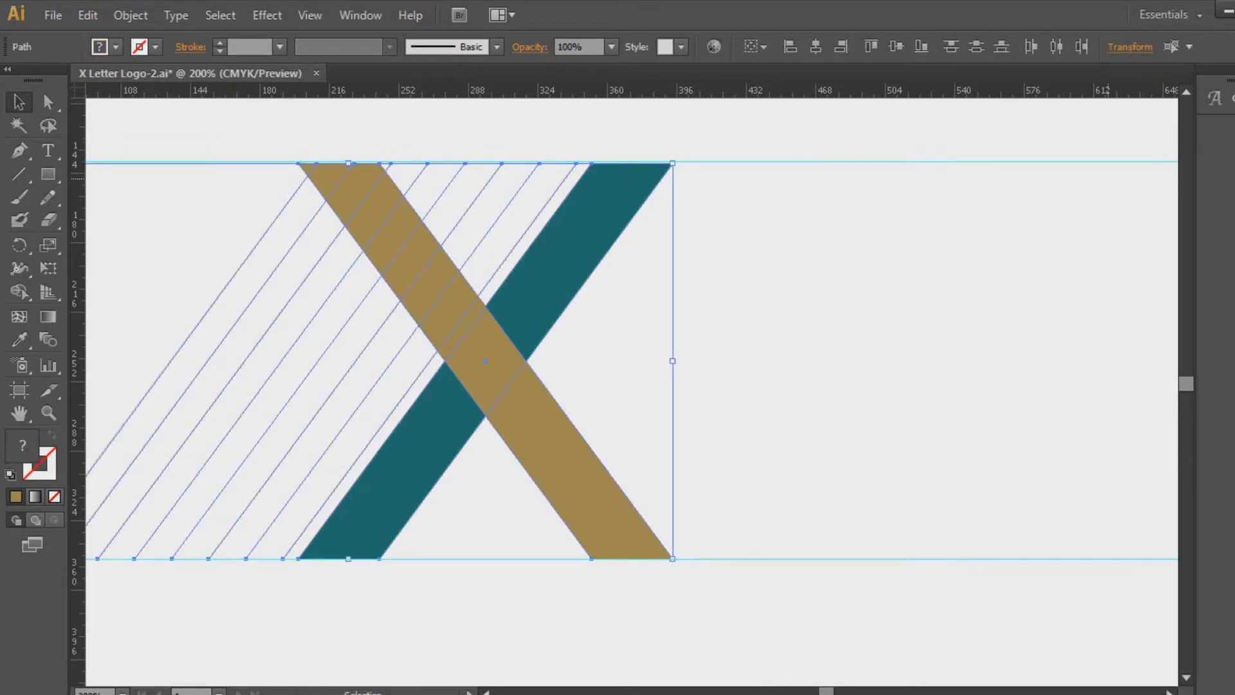
key(shift+ctrl+F9)
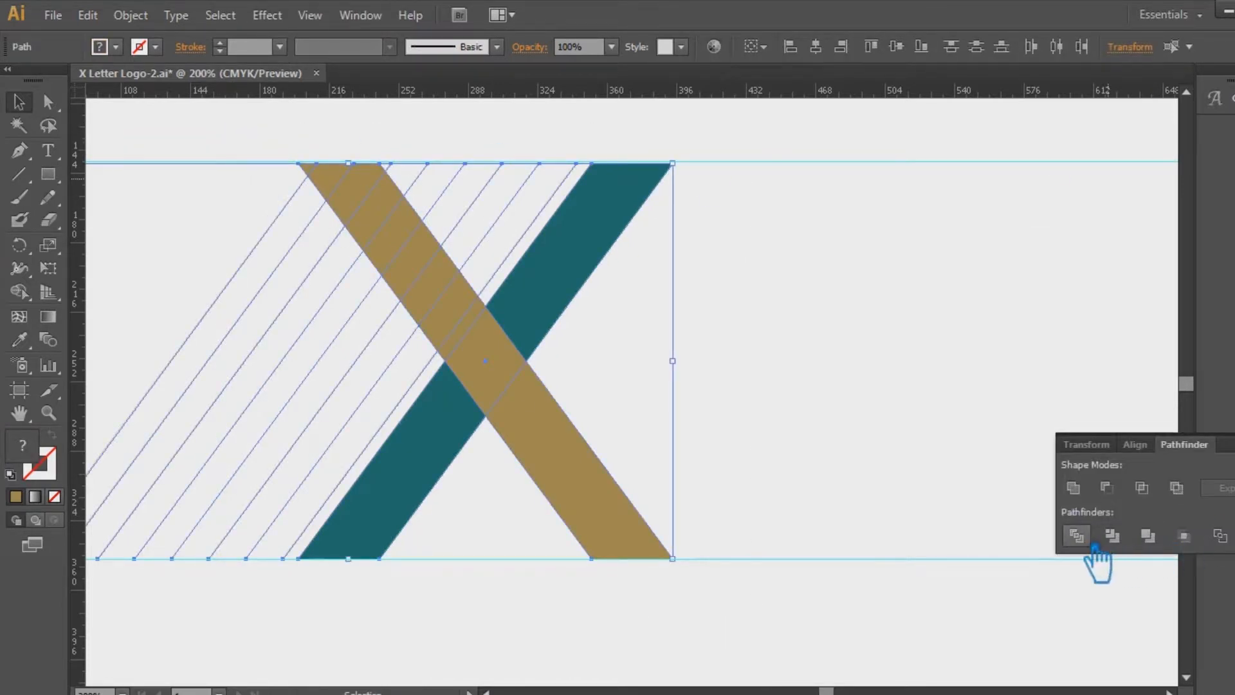
click(1077, 536)
key(shift+ctrl+F9)
click(1029, 361)
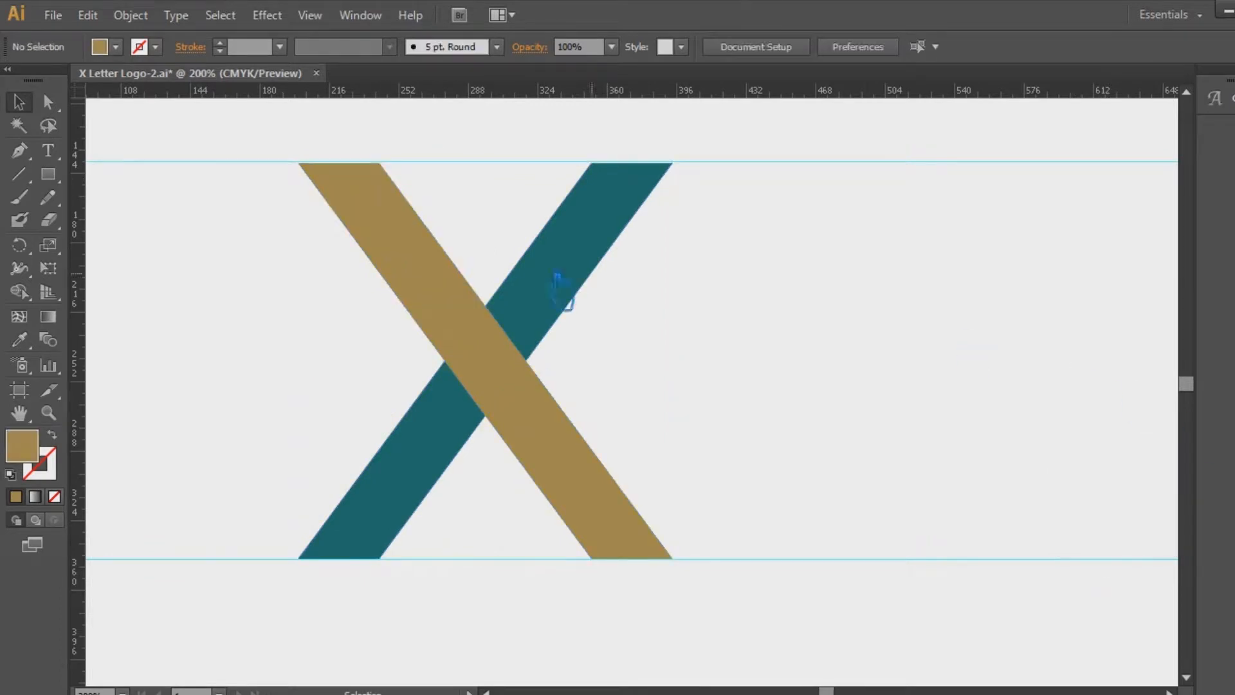
Ungroup the divided artwork and delete the narrow gold piece of the upper arm beside the teal bar's edge.
click(328, 173)
right_click(327, 172)
click(384, 285)
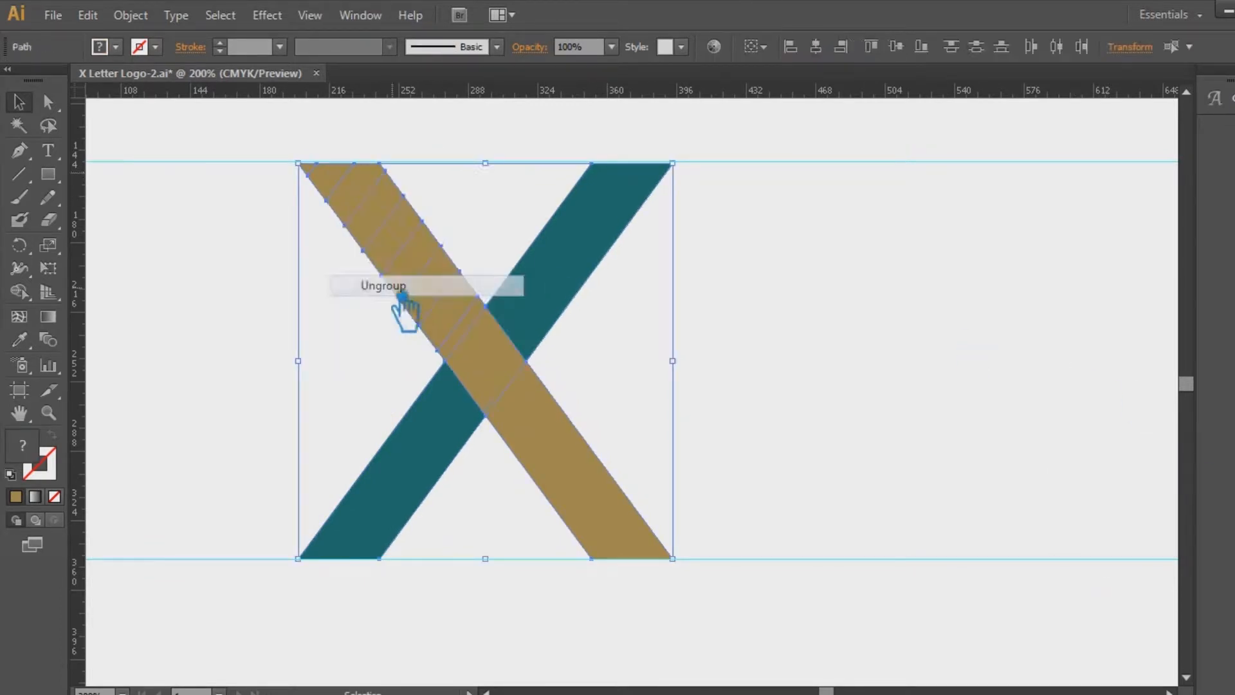
click(255, 281)
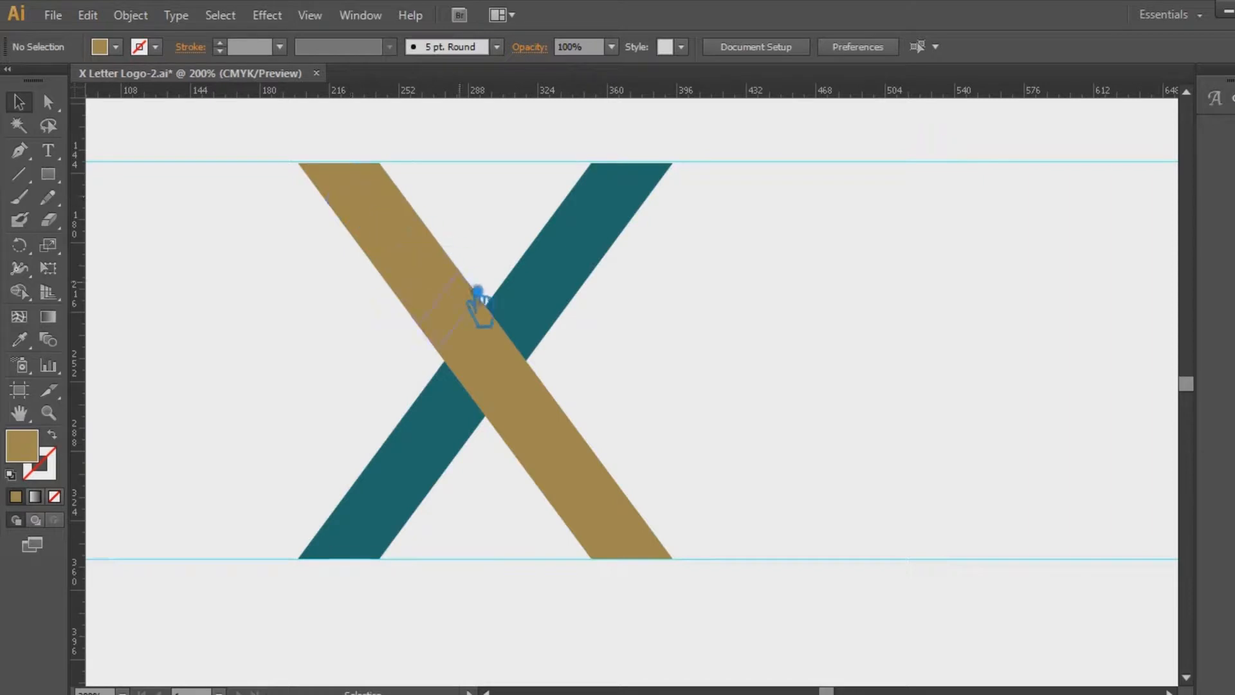
click(484, 339)
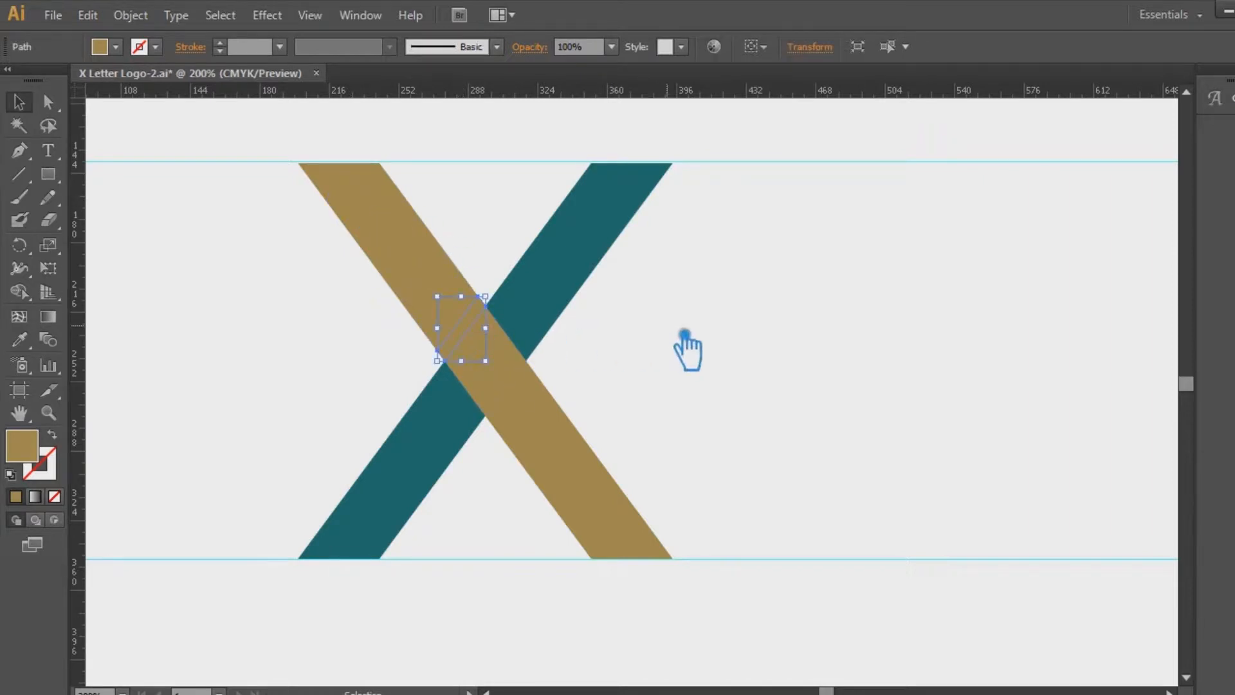
key(Delete)
key(a)
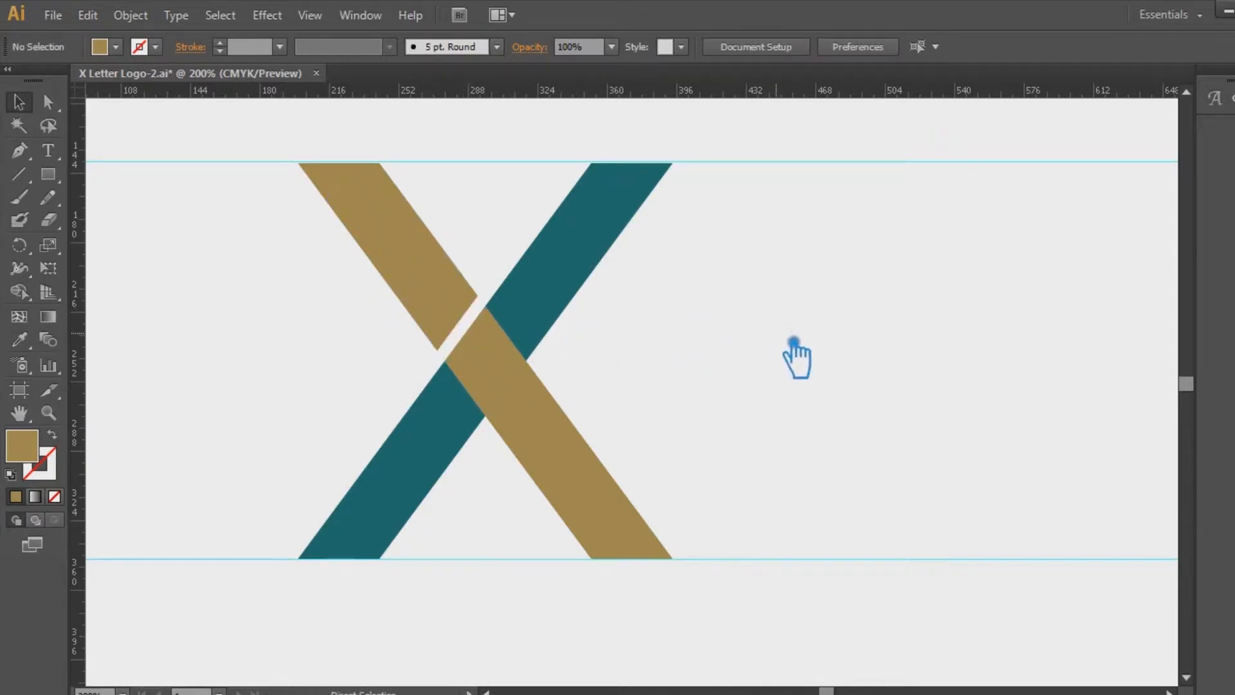
Recolor the first full stripe below the gold arm's upper tip with teal sampled from the crossing bar.
key(v)
click(454, 285)
click(334, 182)
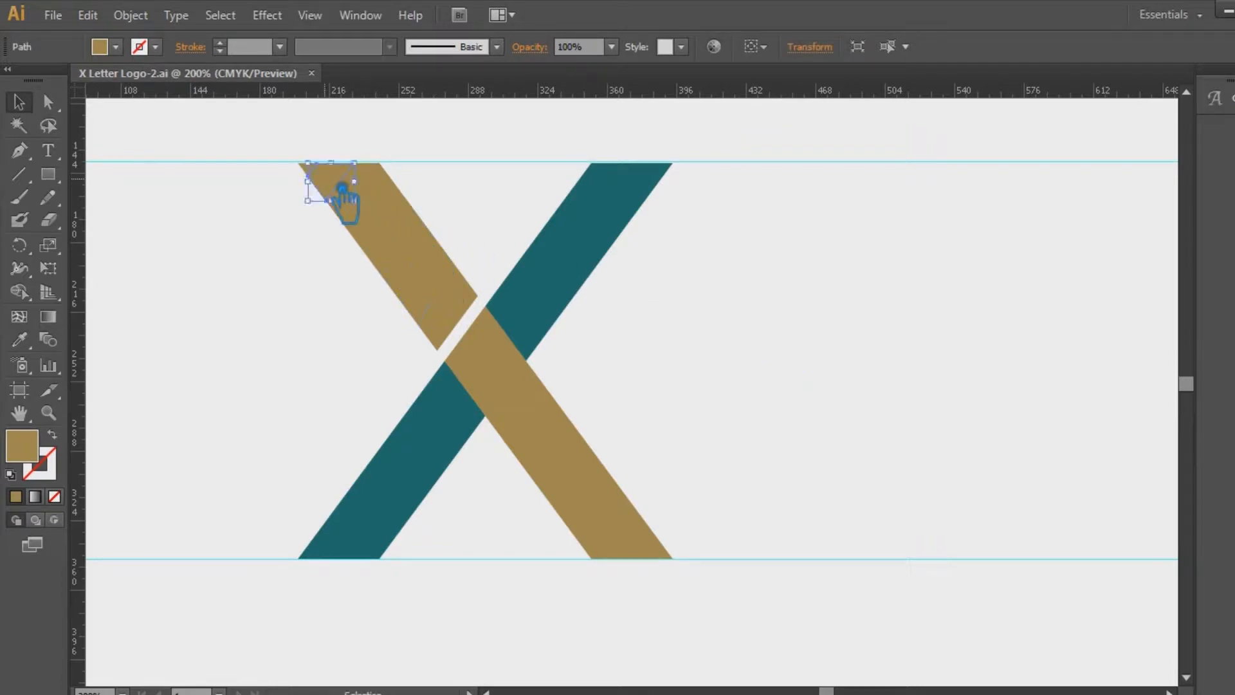
click(273, 172)
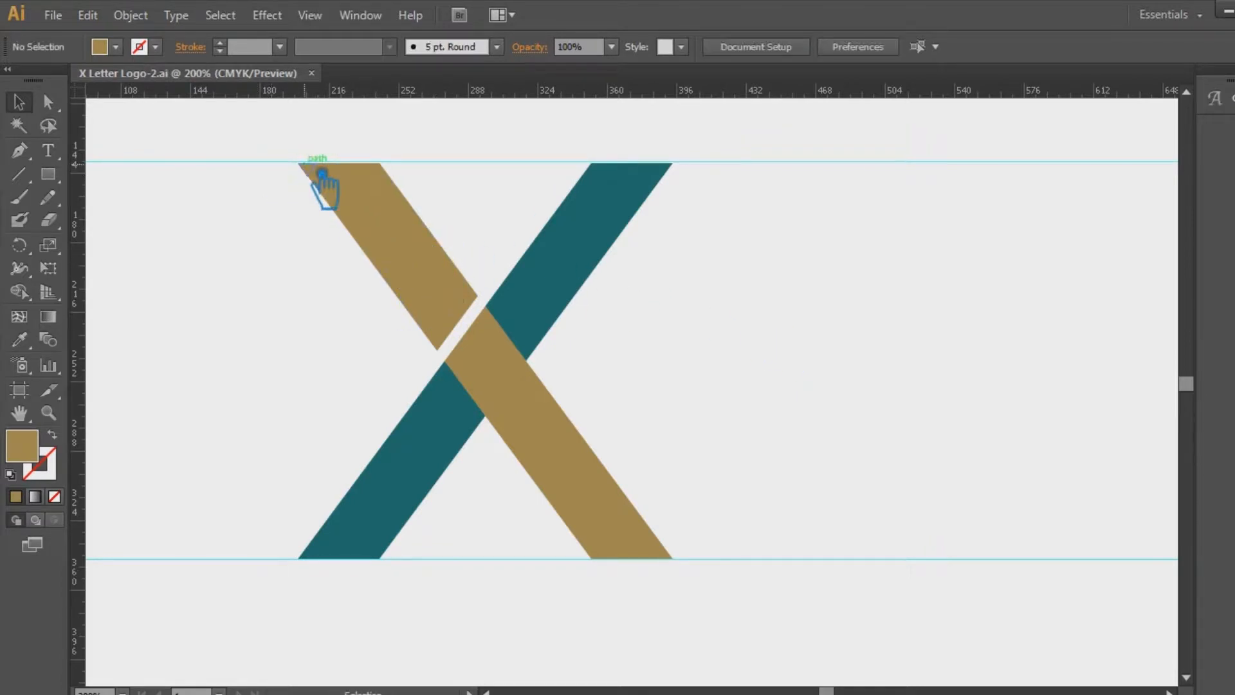
click(355, 188)
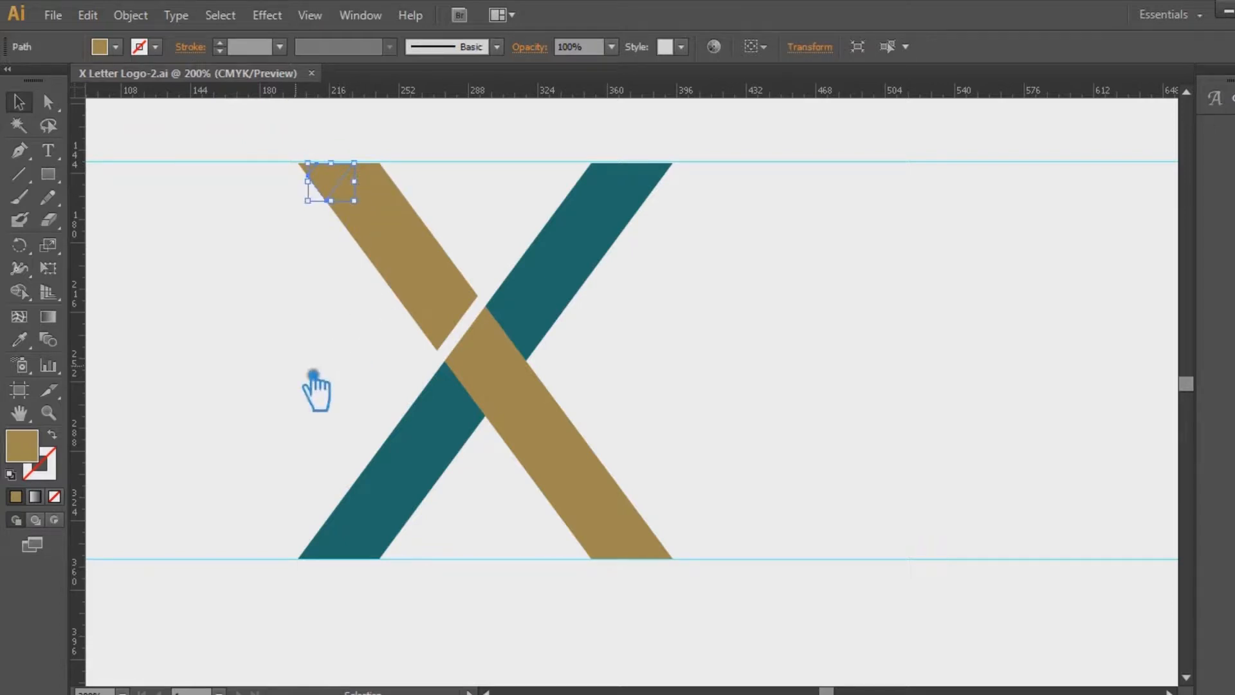
click(20, 339)
click(421, 489)
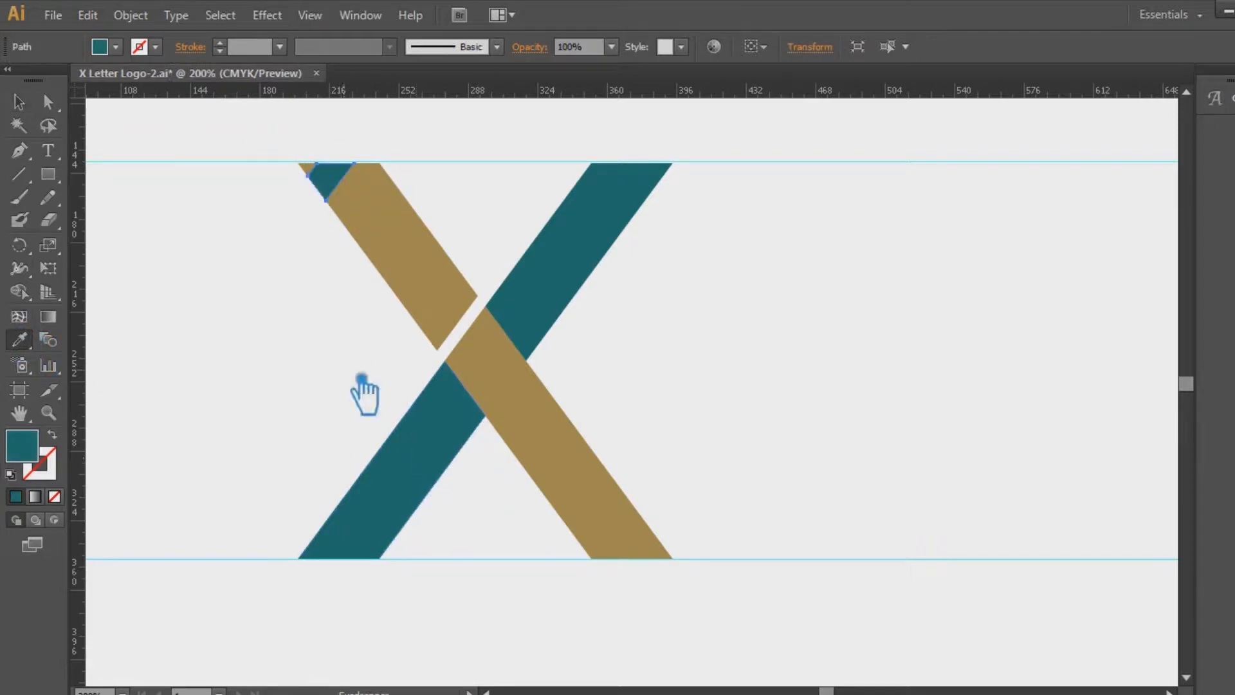
click(26, 105)
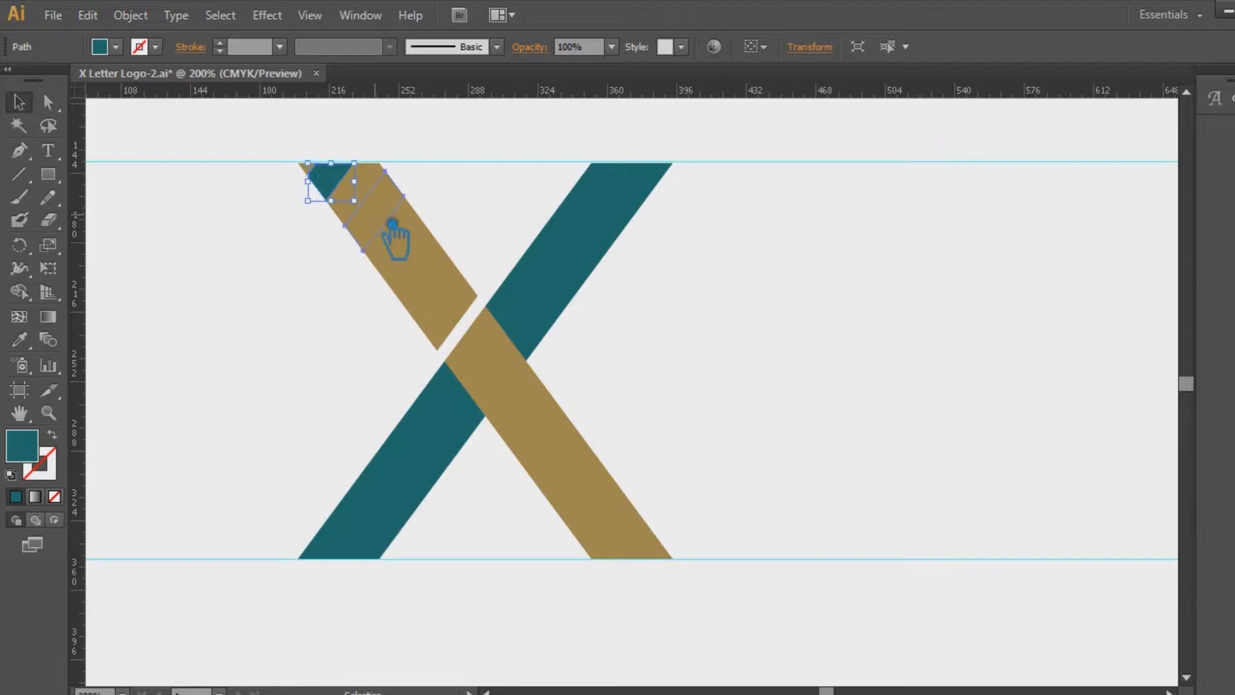
Recolor the other three alternating stripes of the gold upper arm with teal sampled from the crossing bar.
click(392, 224)
shift+click(425, 289)
shift+click(459, 320)
click(21, 340)
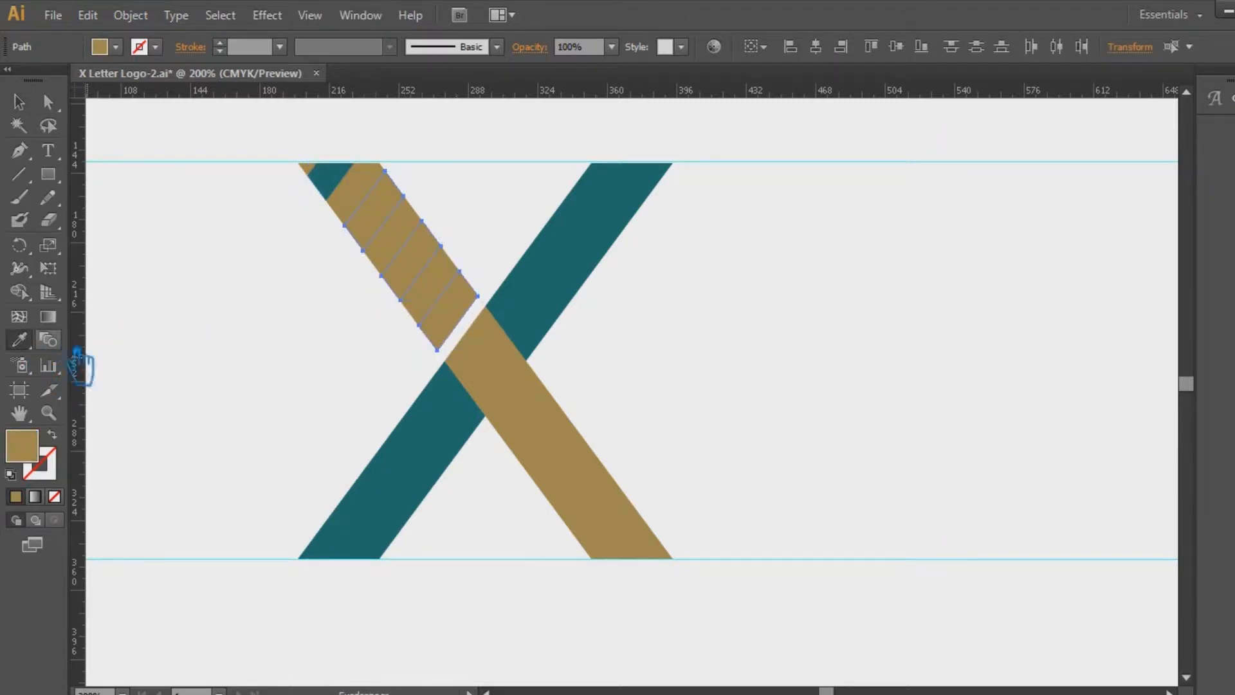
click(370, 366)
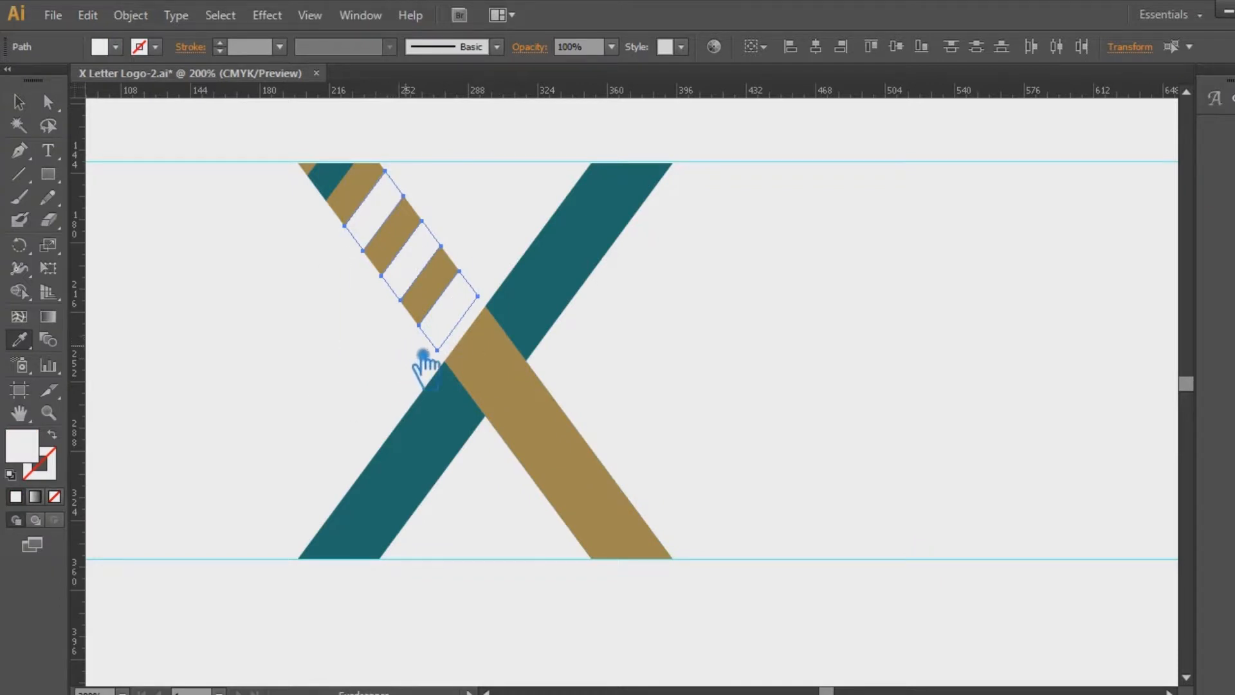
click(568, 286)
click(19, 102)
click(821, 303)
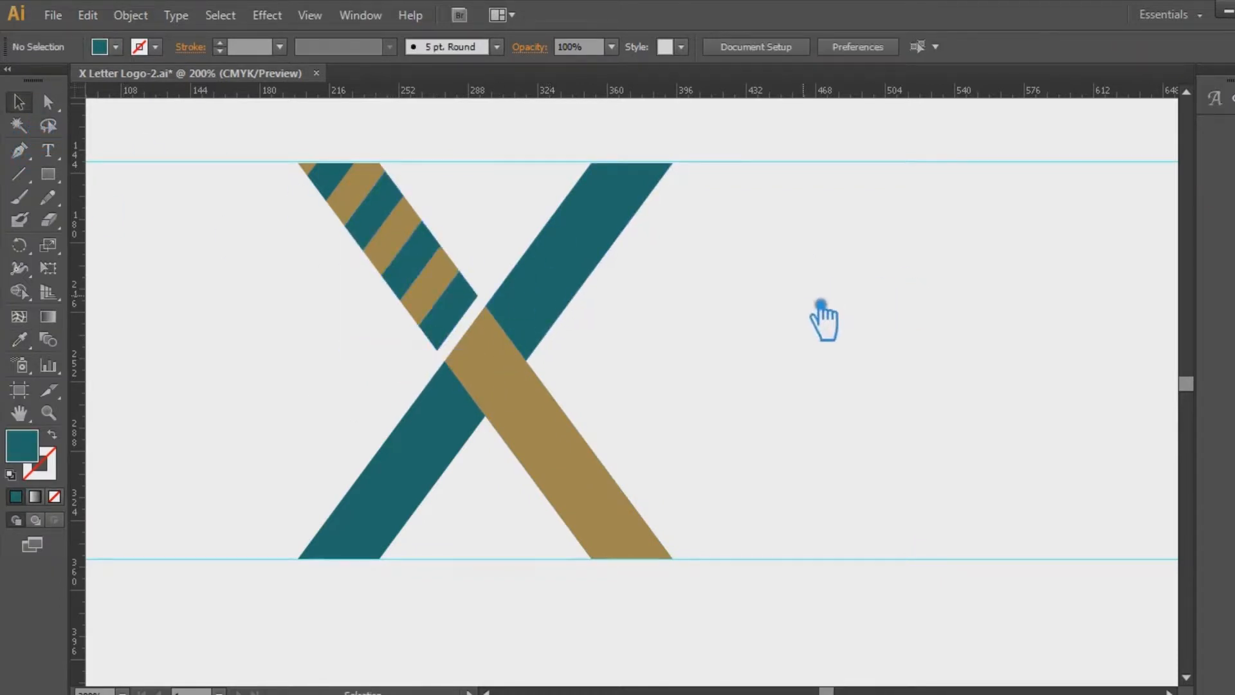
Change the fill of the upper arm's remaining gold stripes and the small tip piece to black.
click(314, 173)
shift+click(367, 203)
shift+click(406, 236)
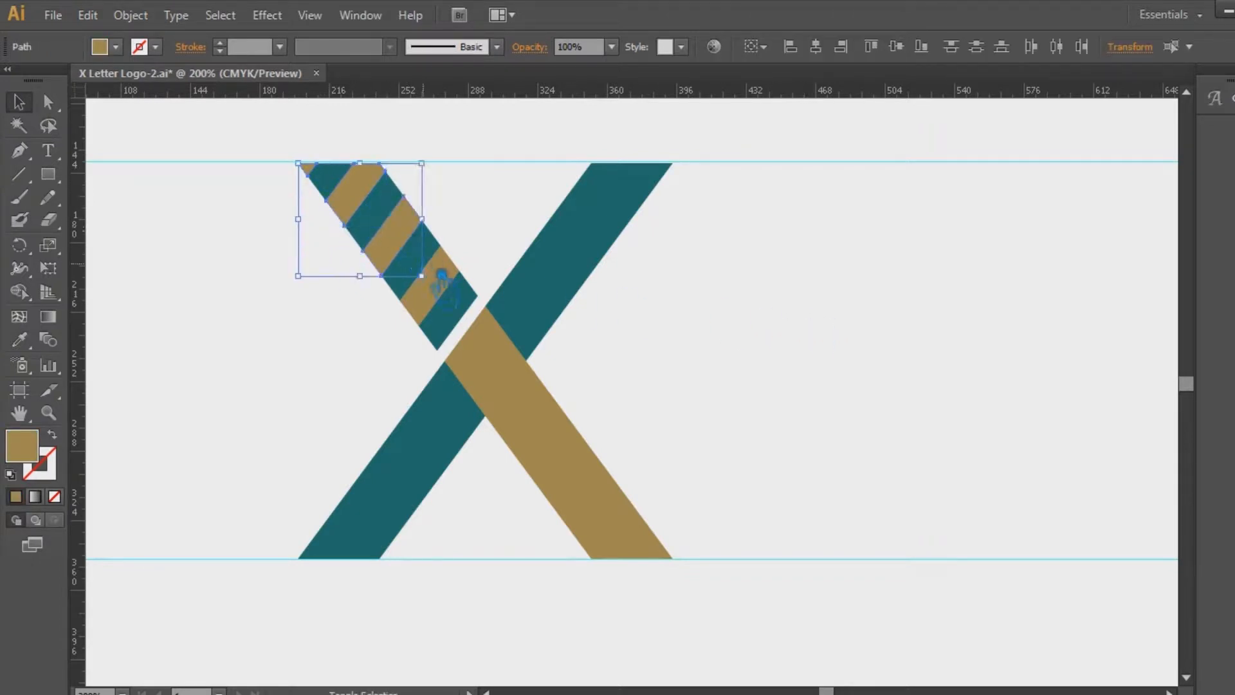
shift+click(453, 302)
double_click(33, 454)
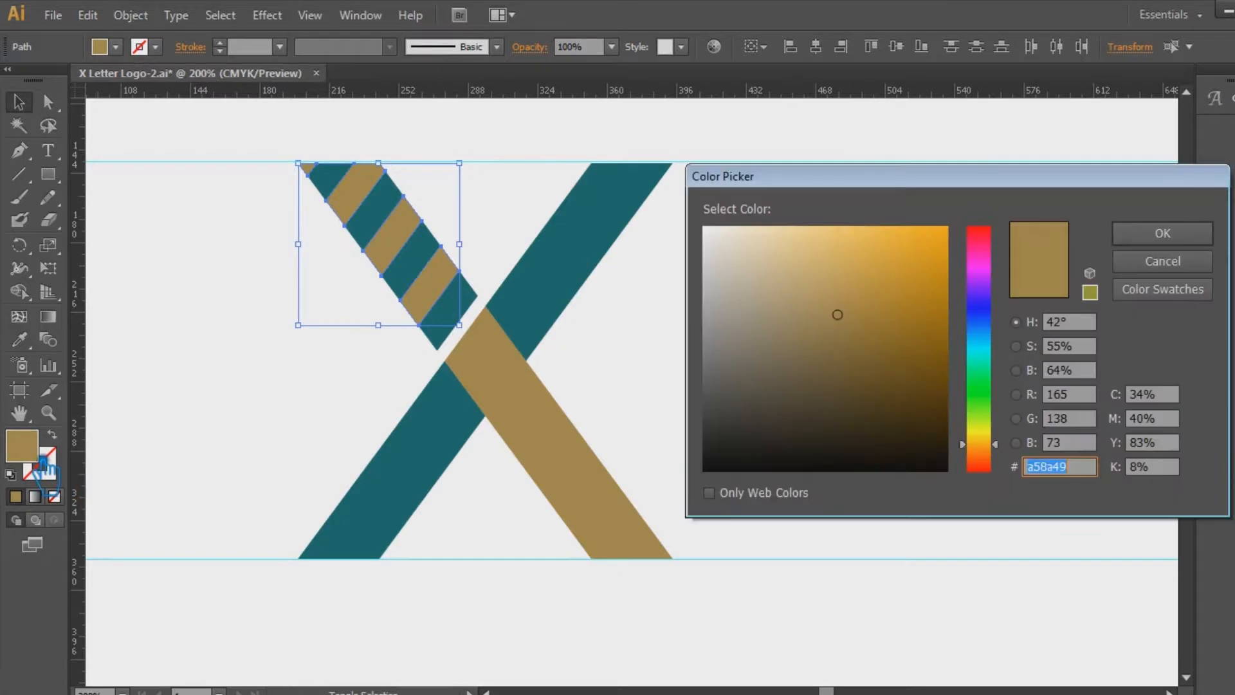
click(800, 470)
click(1158, 233)
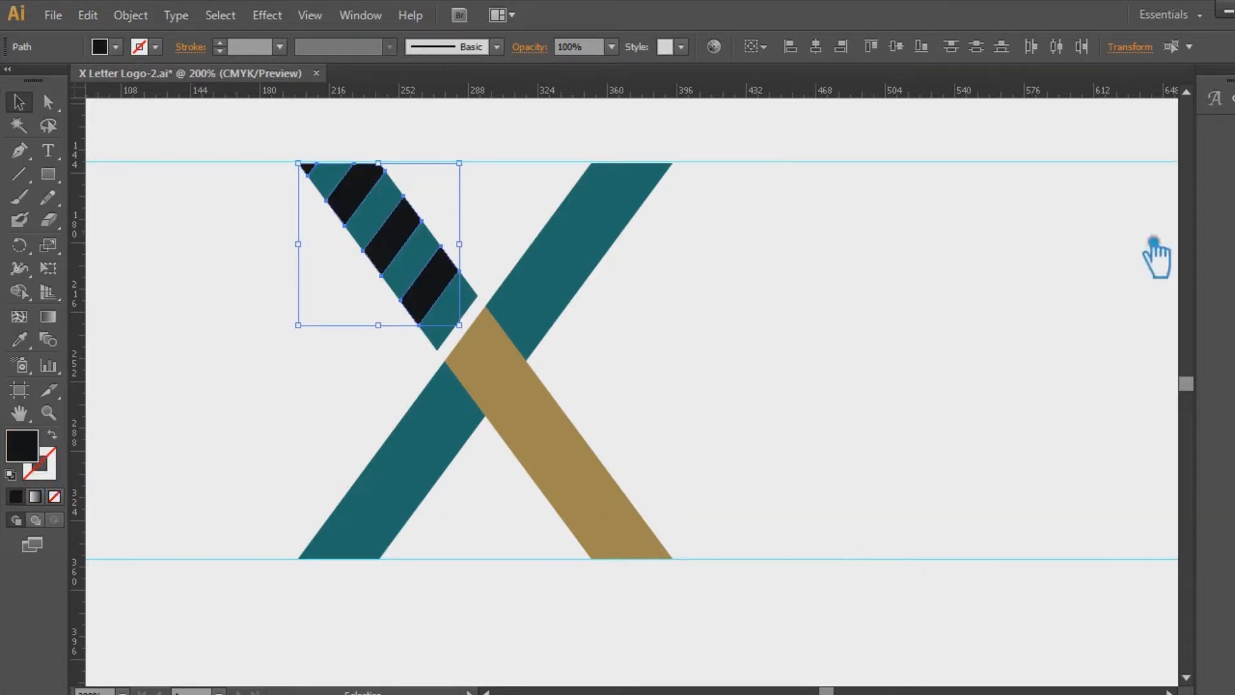
click(823, 281)
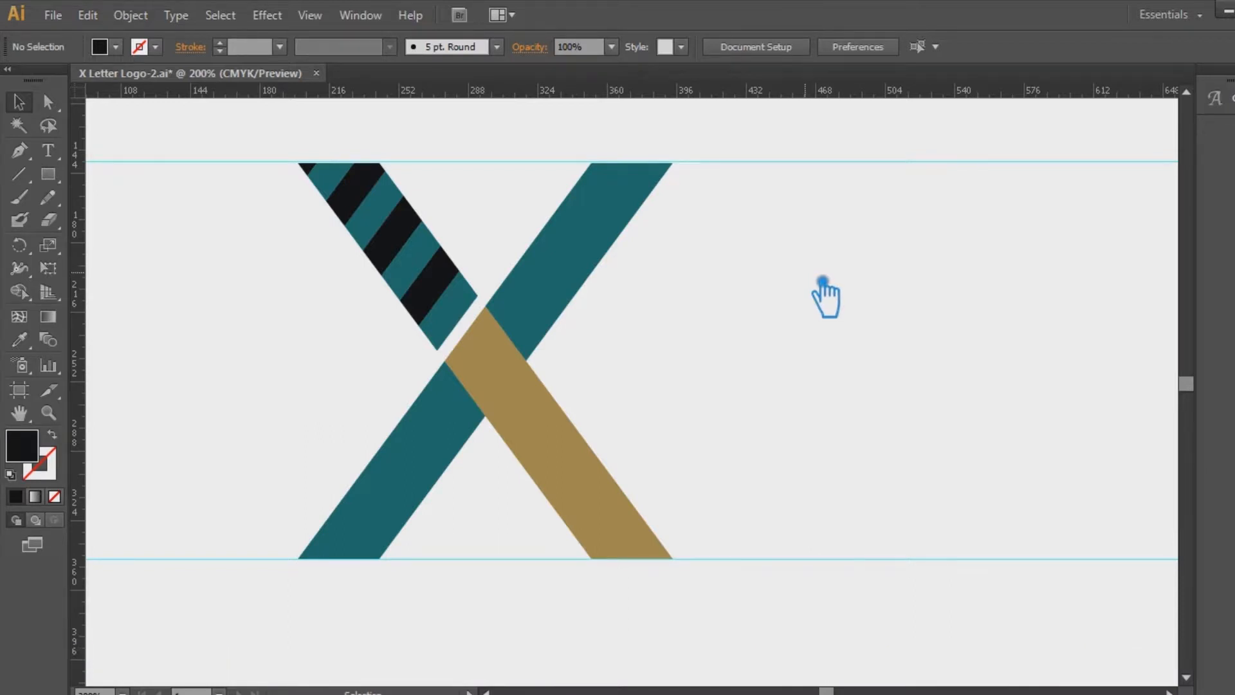
Group the black stripes and the small black tip piece of the upper arm.
click(379, 203)
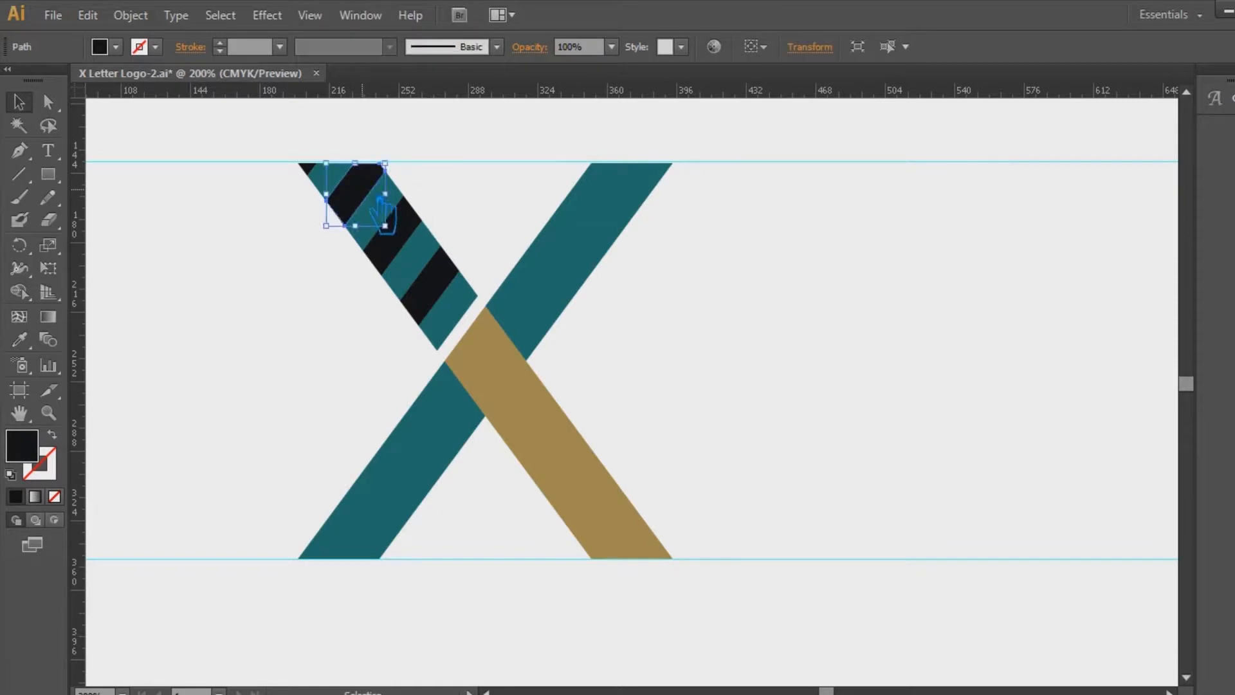
shift+click(410, 220)
shift+click(452, 273)
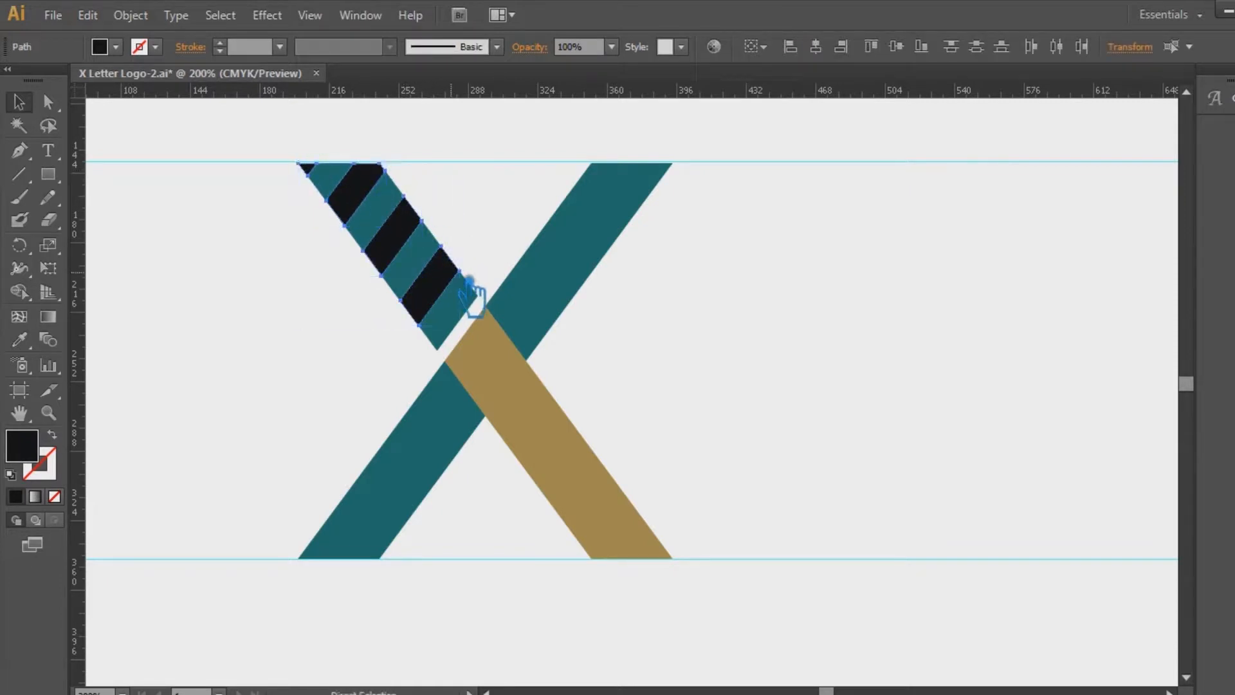
Group the four teal stripes of the upper arm and save the document.
click(473, 315)
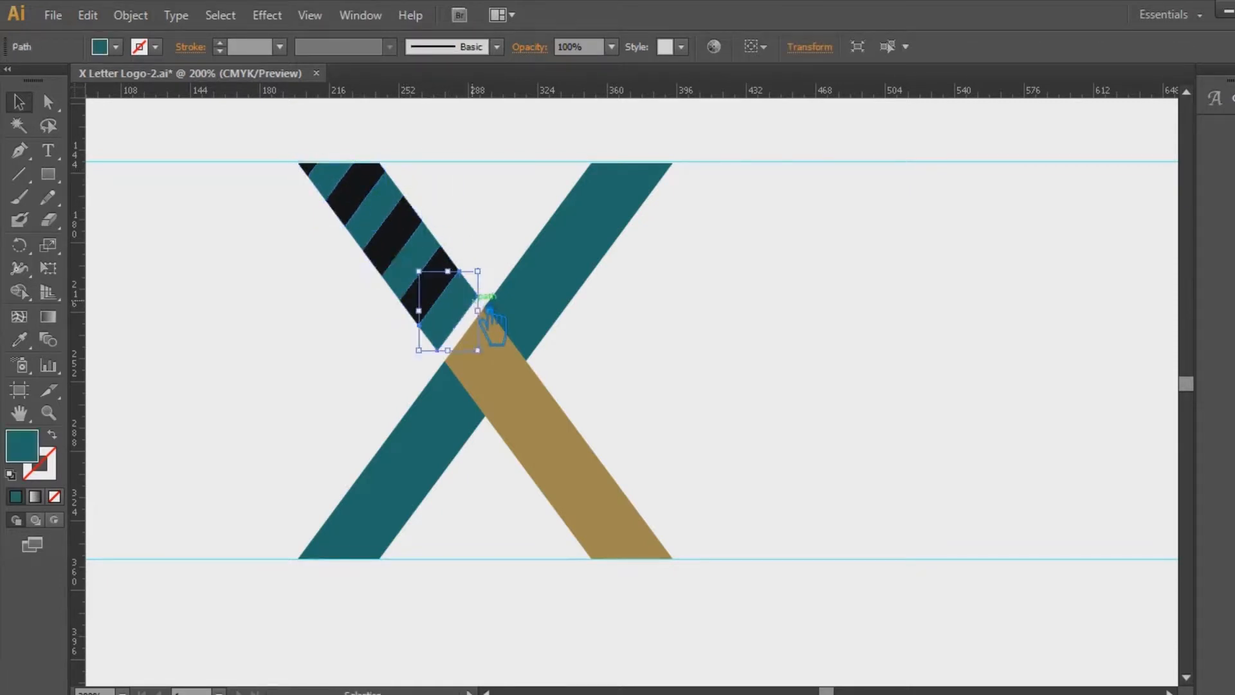
shift+click(434, 275)
shift+click(388, 219)
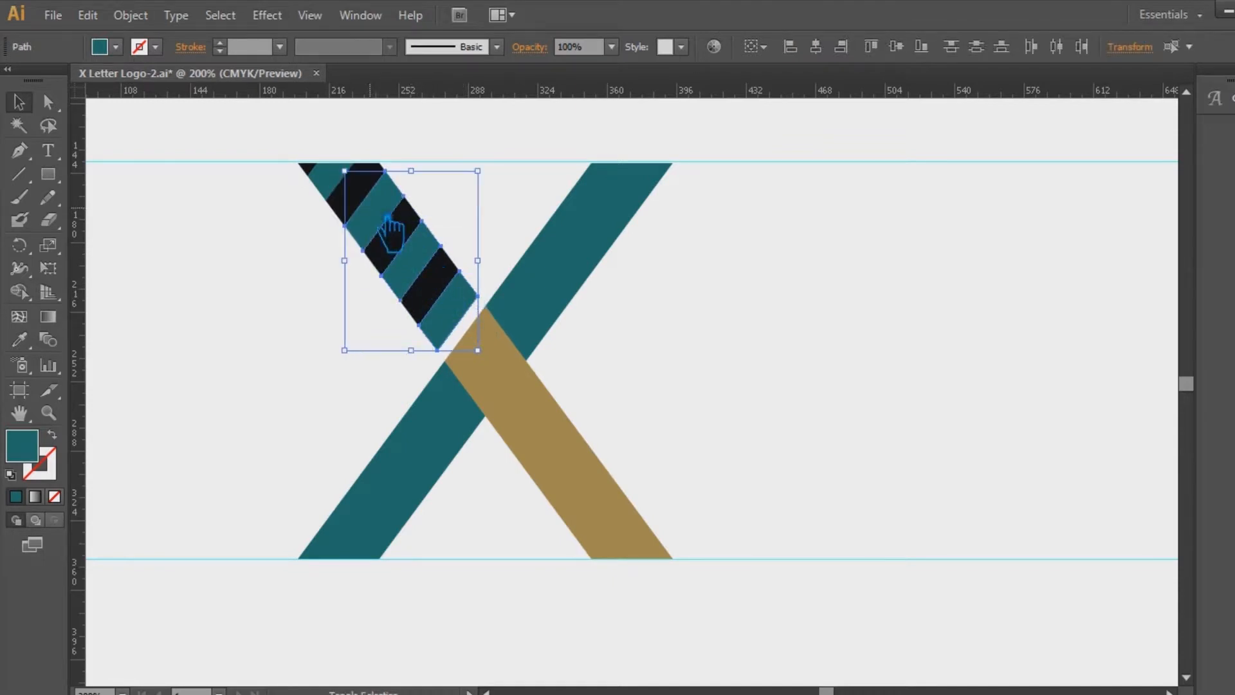
shift+click(348, 187)
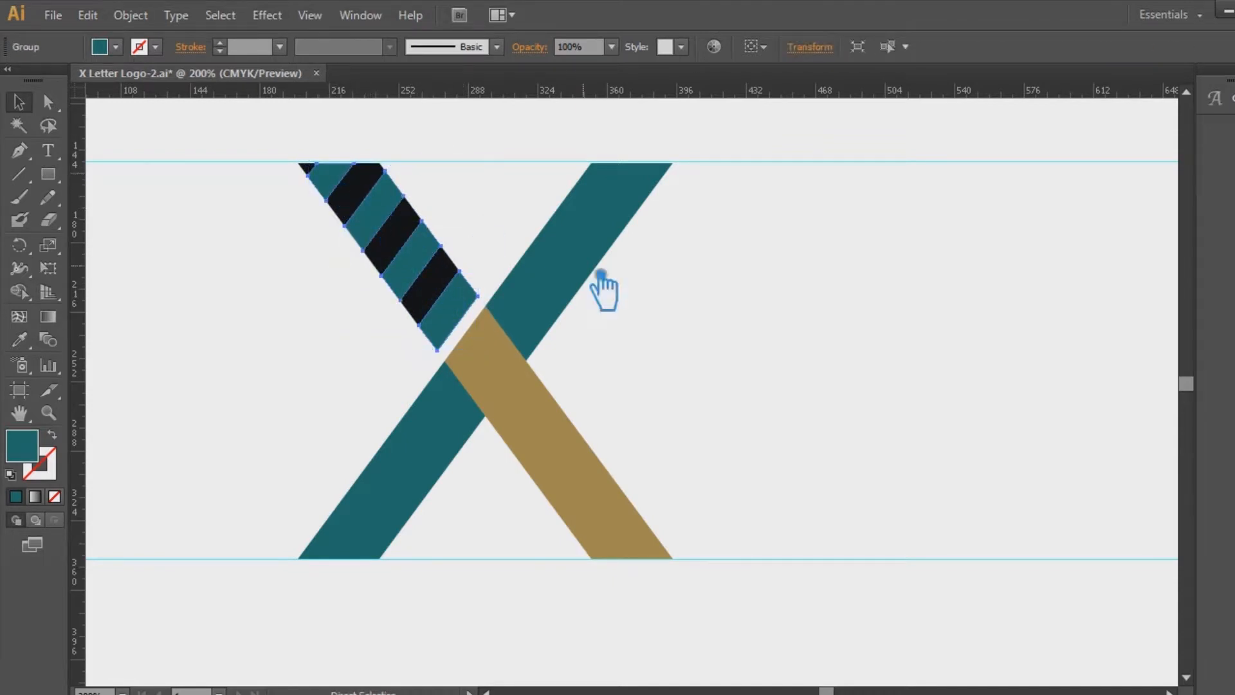
click(862, 390)
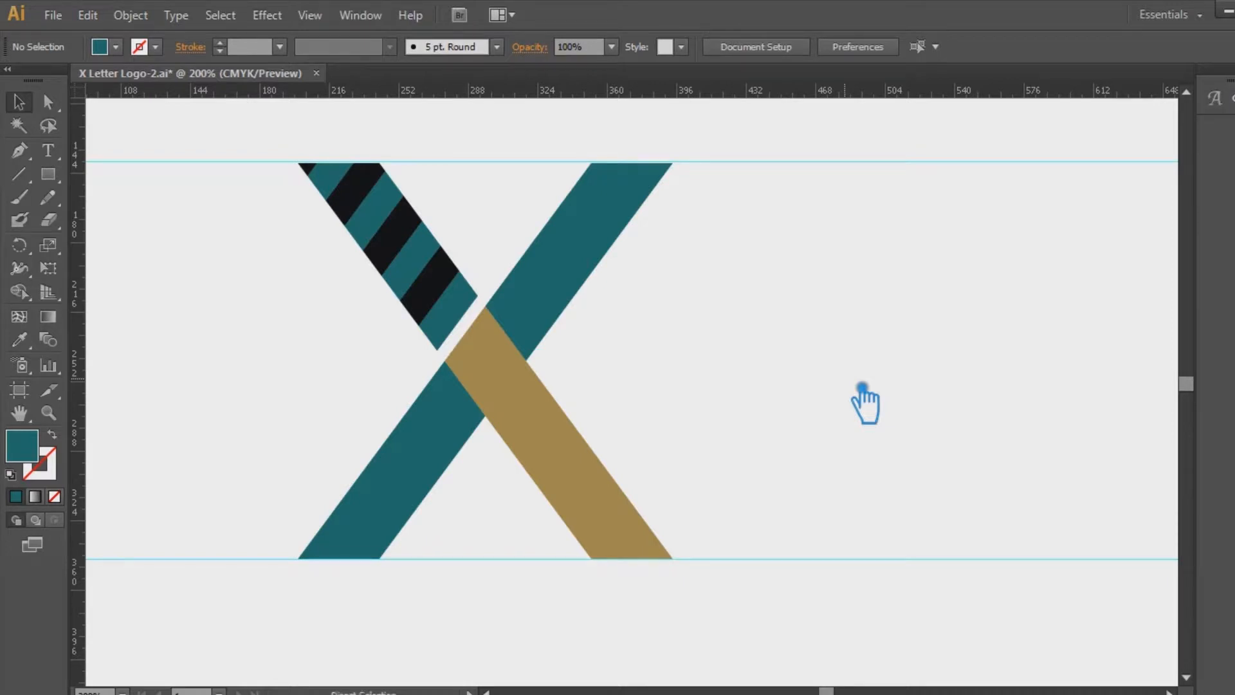
key(ctrl+s)
Unlock the guides and move the upper horizontal guide down to align exactly with the top edge of the X.
key(v)
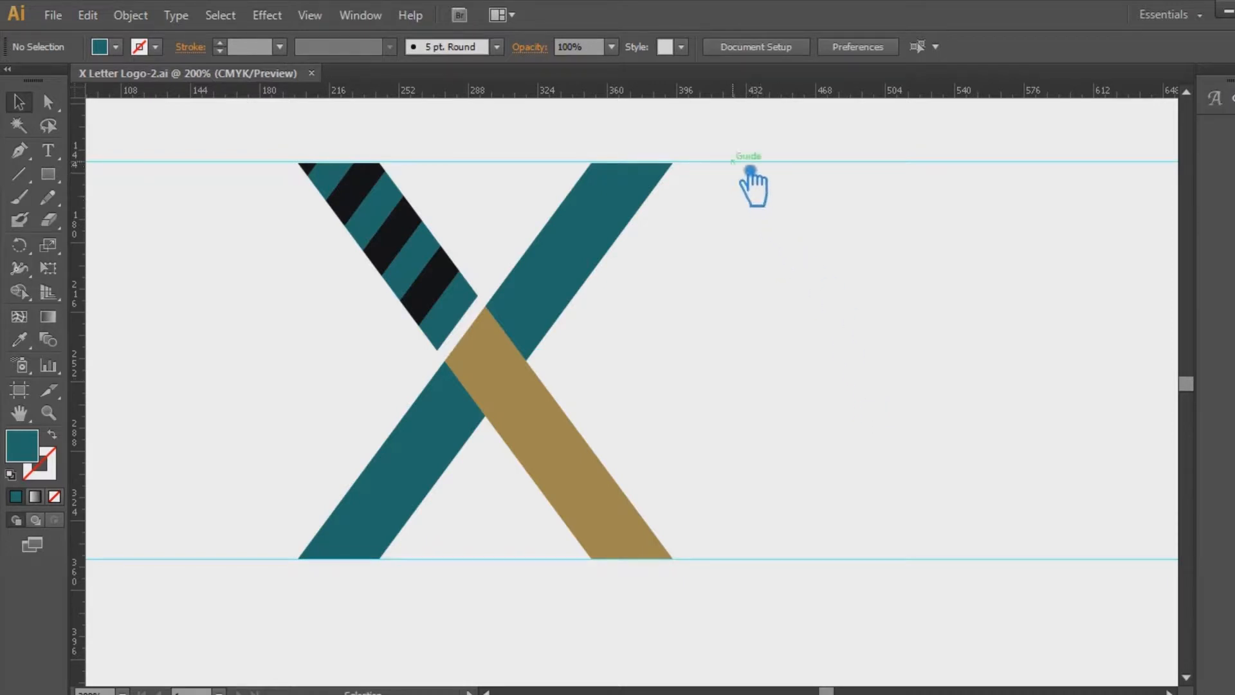
right_click(751, 167)
click(817, 336)
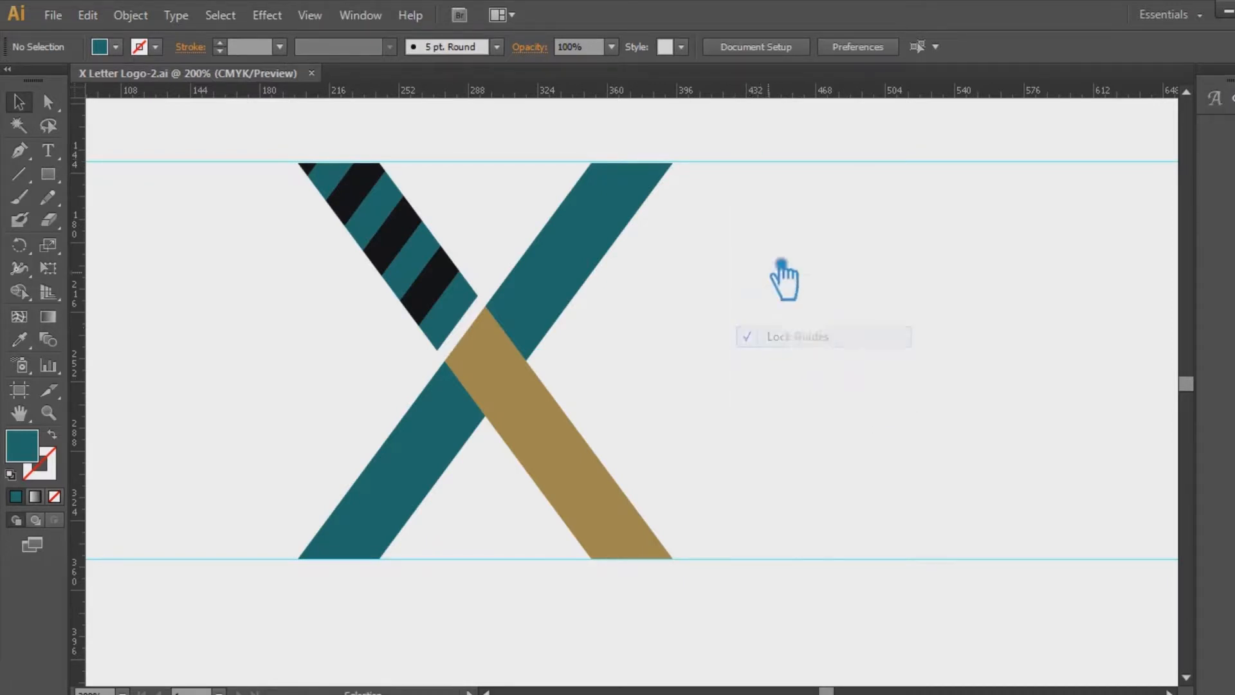
drag(751, 168, 760, 172)
key(ctrl+equal)
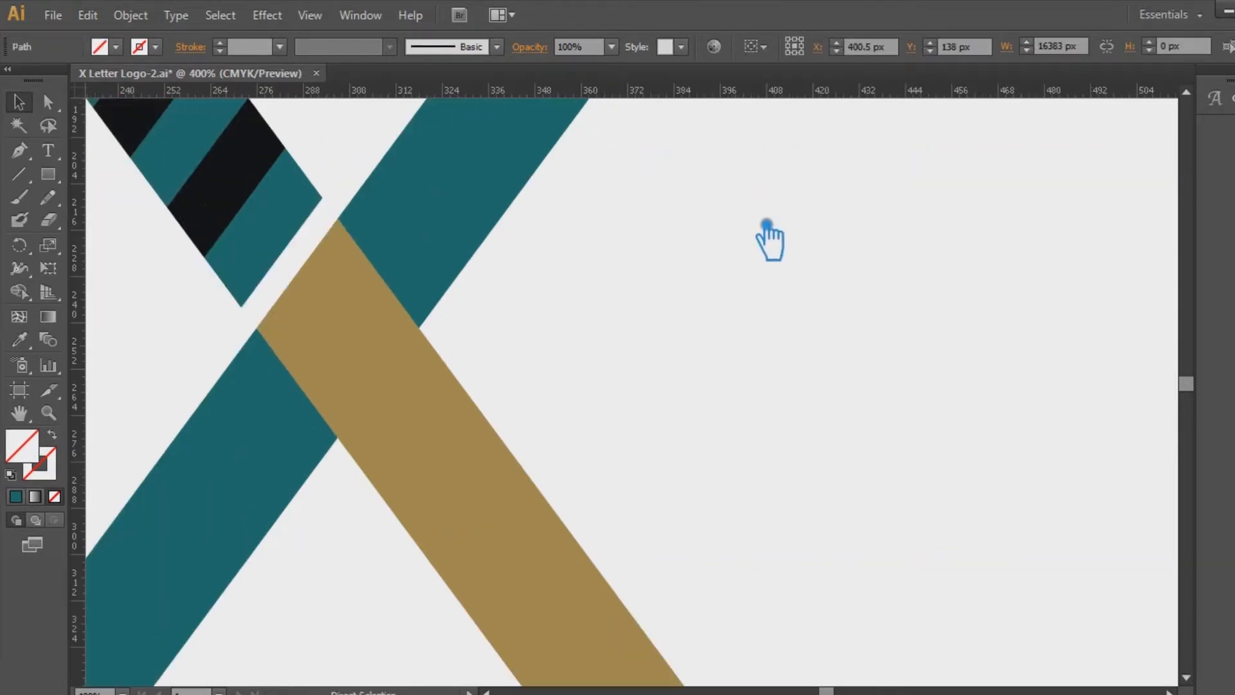
drag(767, 224, 884, 557)
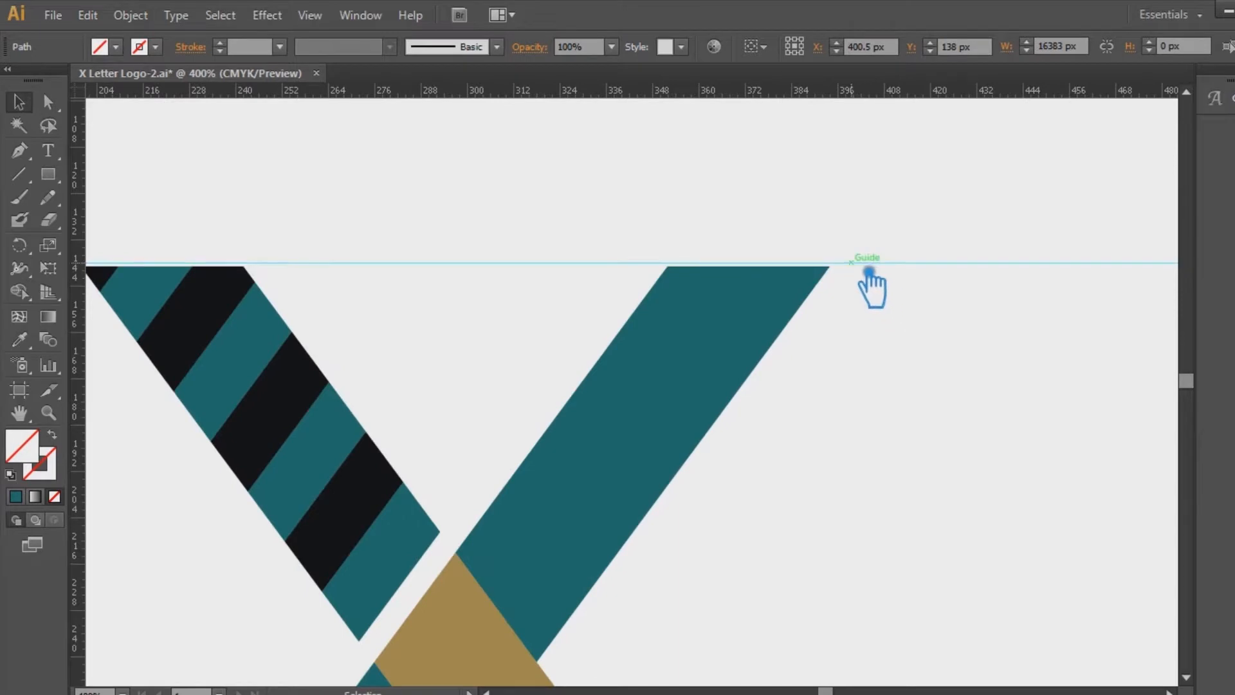
drag(869, 275, 876, 283)
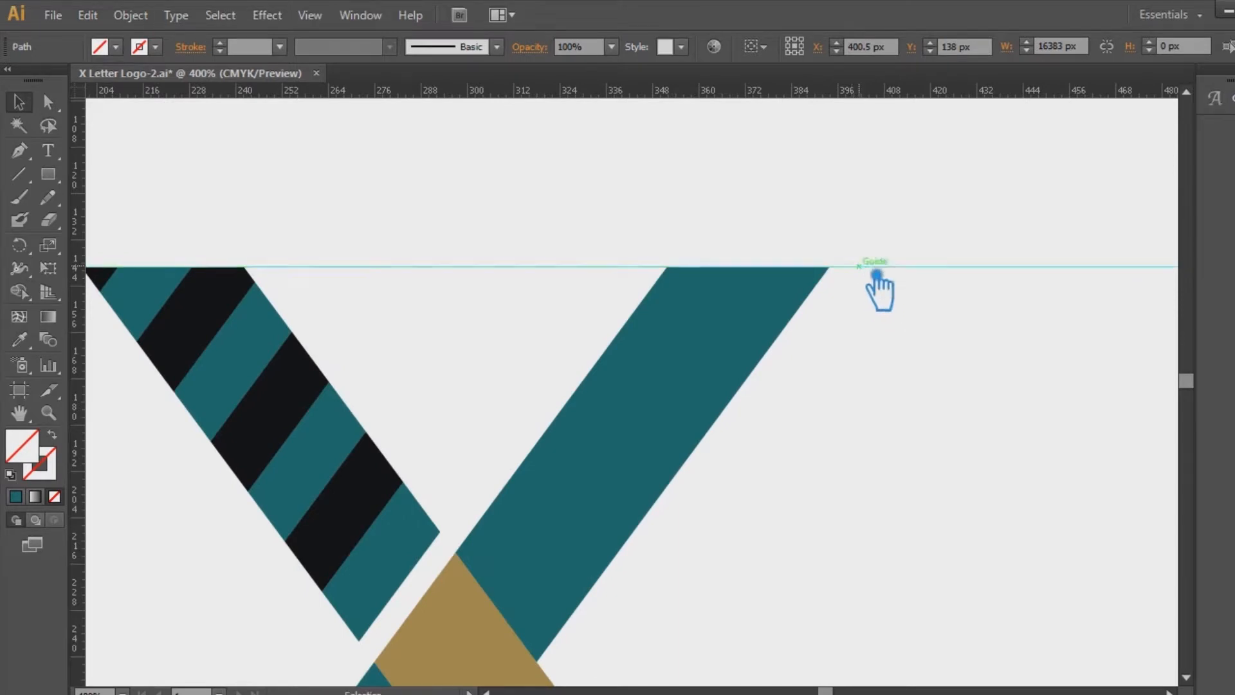
click(941, 390)
right_click(848, 260)
click(930, 424)
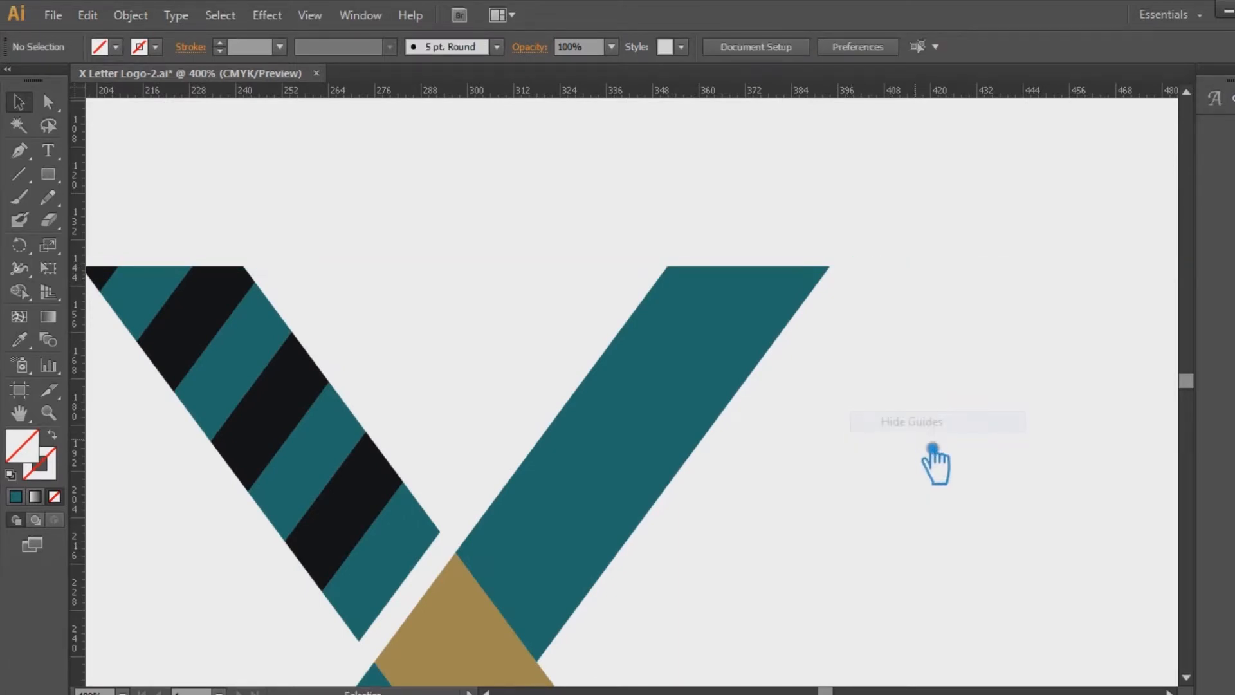
key(ctrl+semicolon)
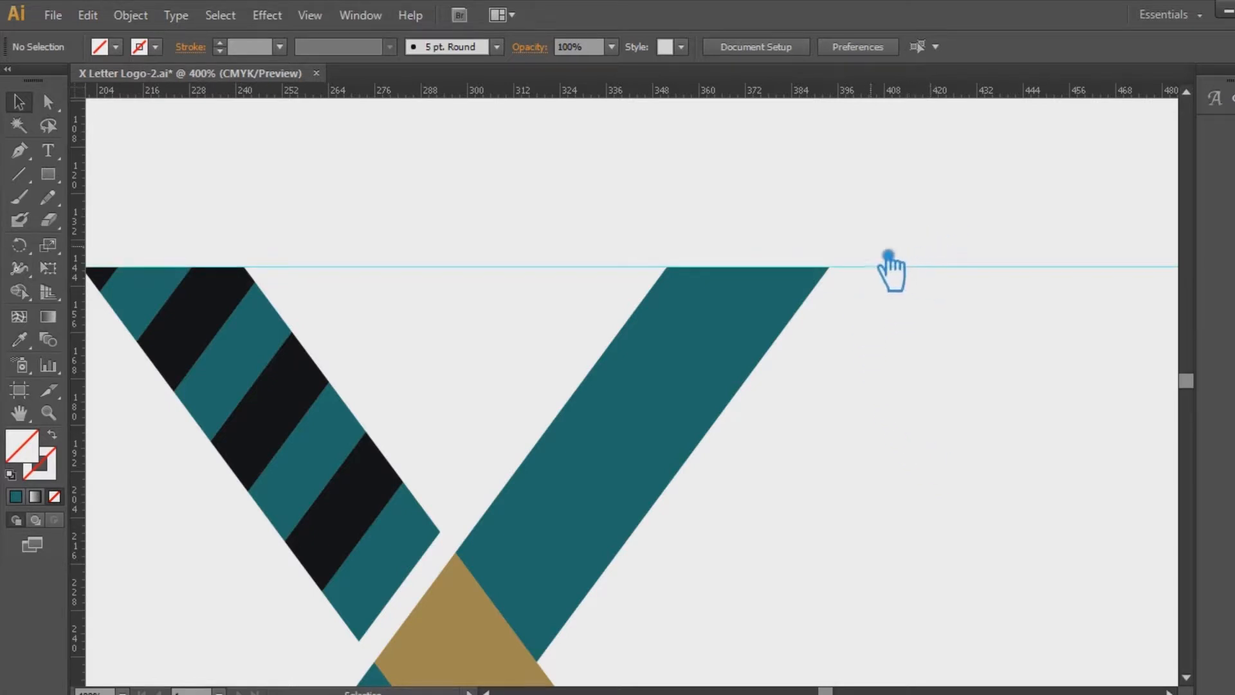
Toggle the Lock Guides setting and save the document.
right_click(862, 266)
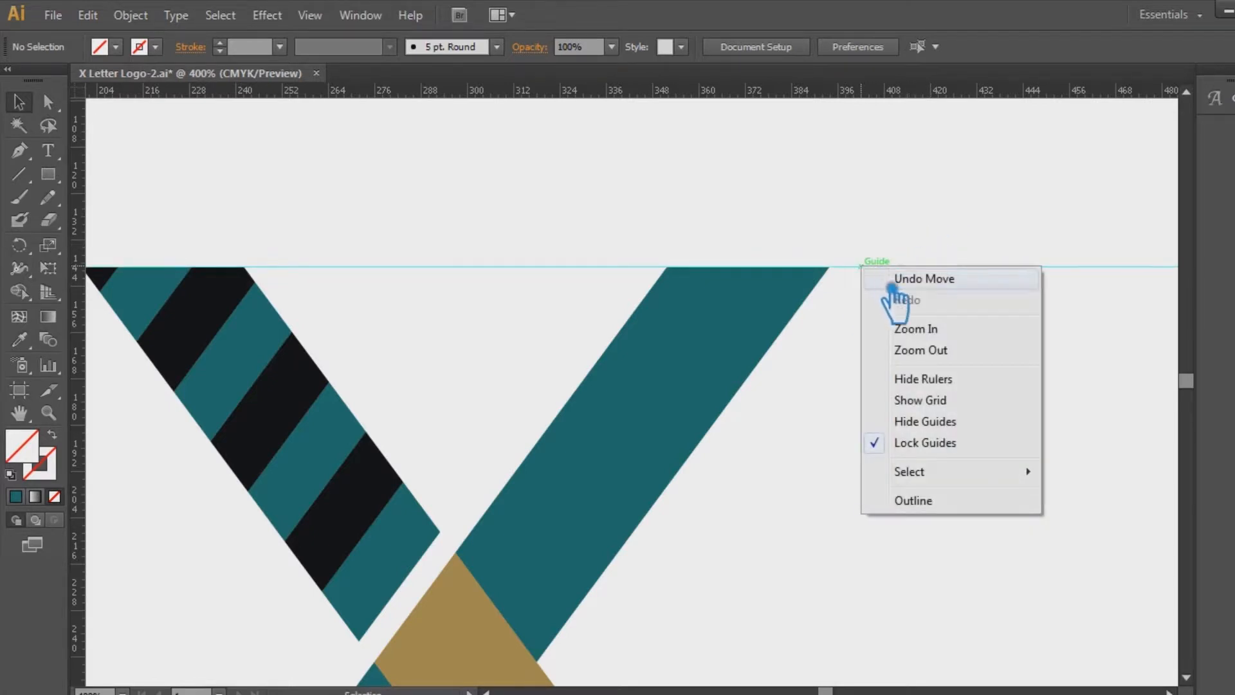
click(929, 444)
key(ctrl+minus)
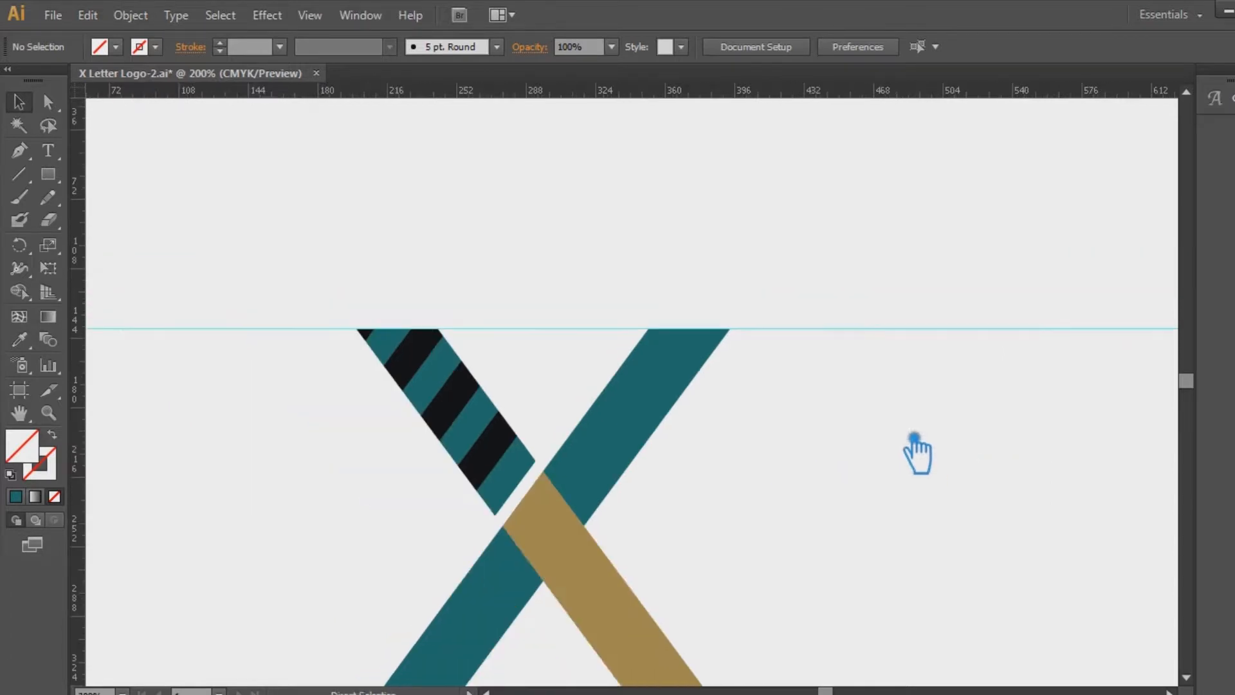
key(ctrl+minus)
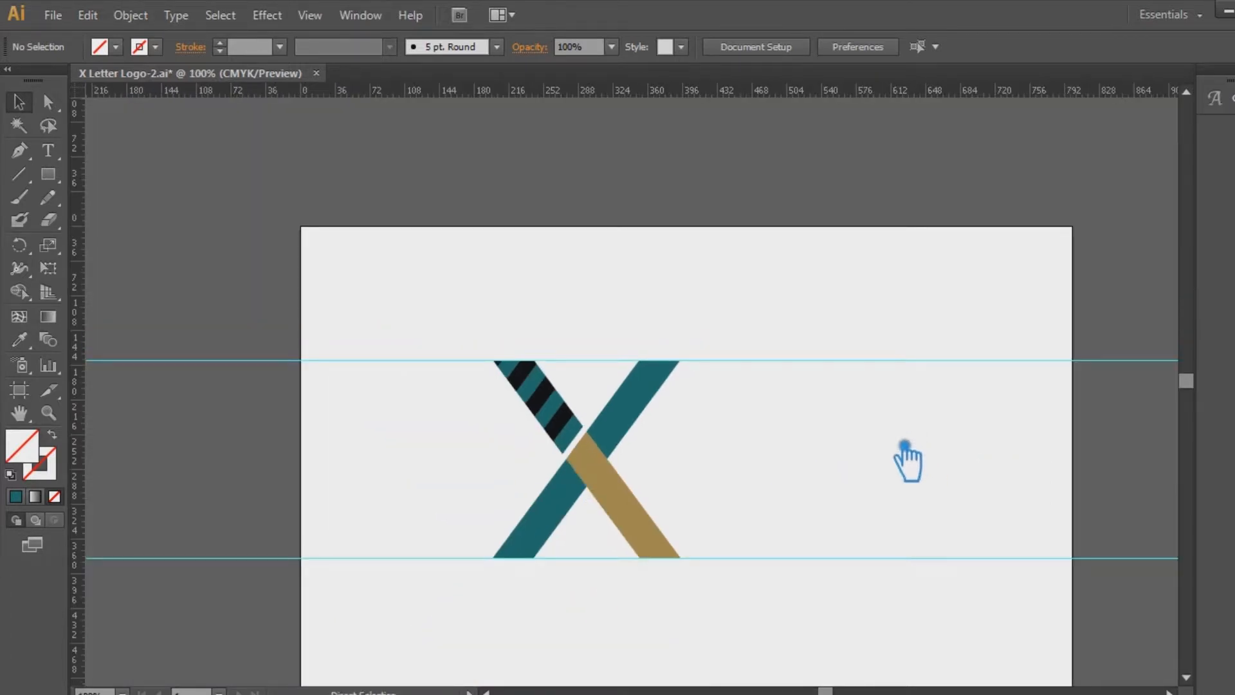
key(ctrl+plus)
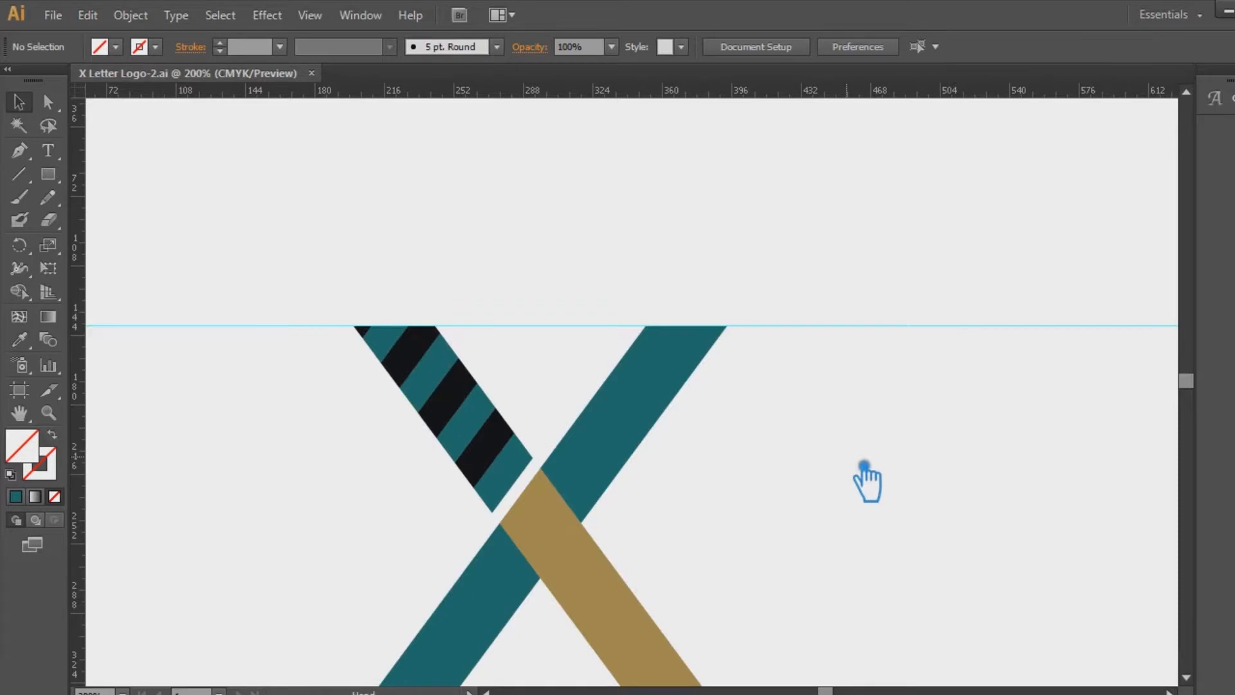
Fill each of the four grouped teal stripes with the default white-to-black linear gradient.
drag(868, 482, 891, 350)
click(487, 256)
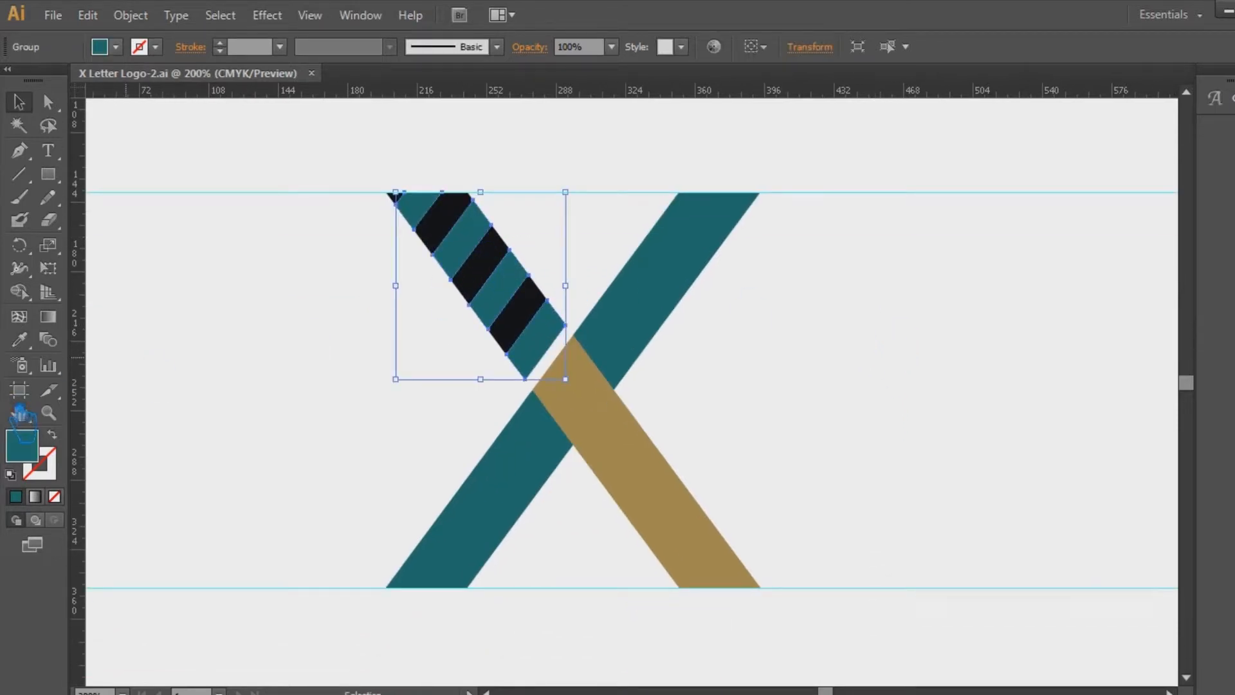
click(48, 316)
click(484, 251)
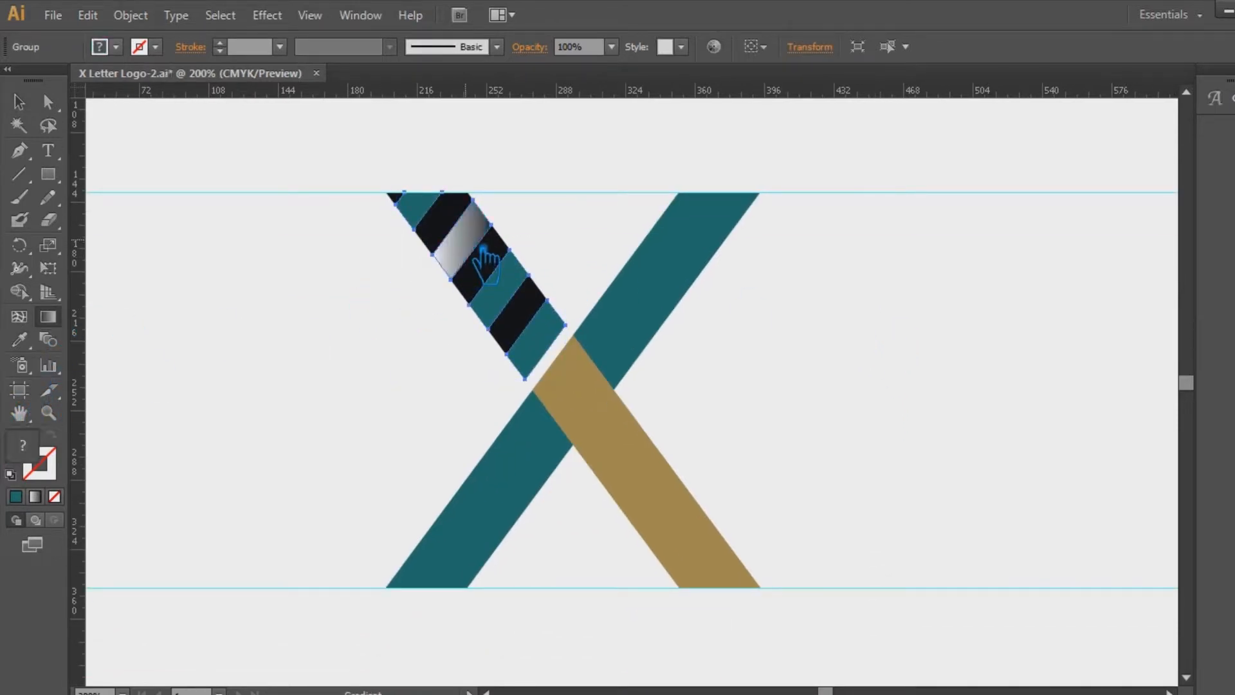
click(512, 292)
click(558, 342)
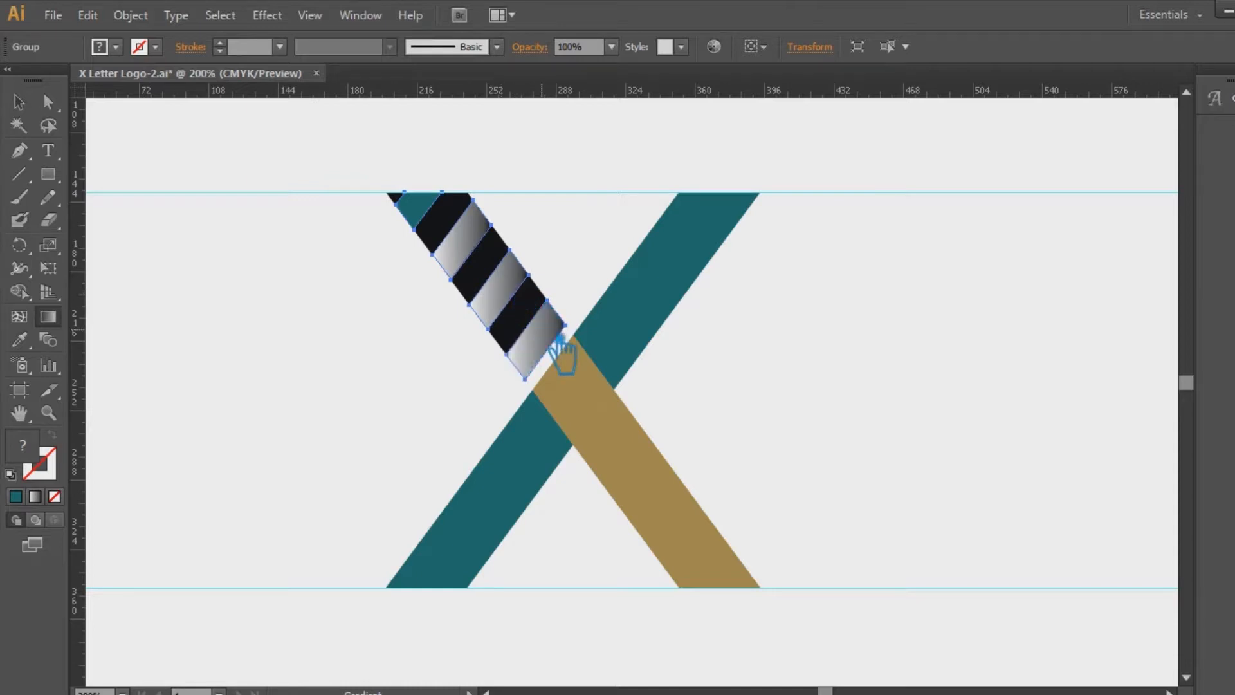
click(426, 219)
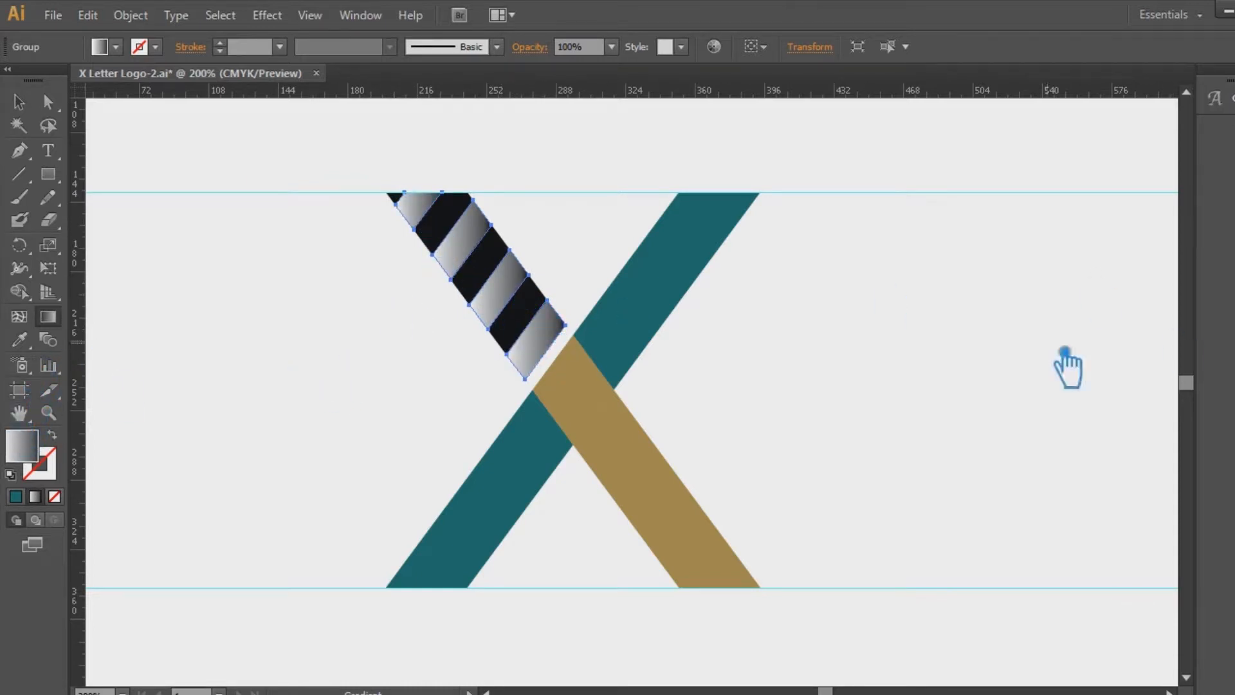
Copy the hex color code 196868 from the fill of the solid teal upper arm.
click(18, 101)
click(765, 307)
click(677, 275)
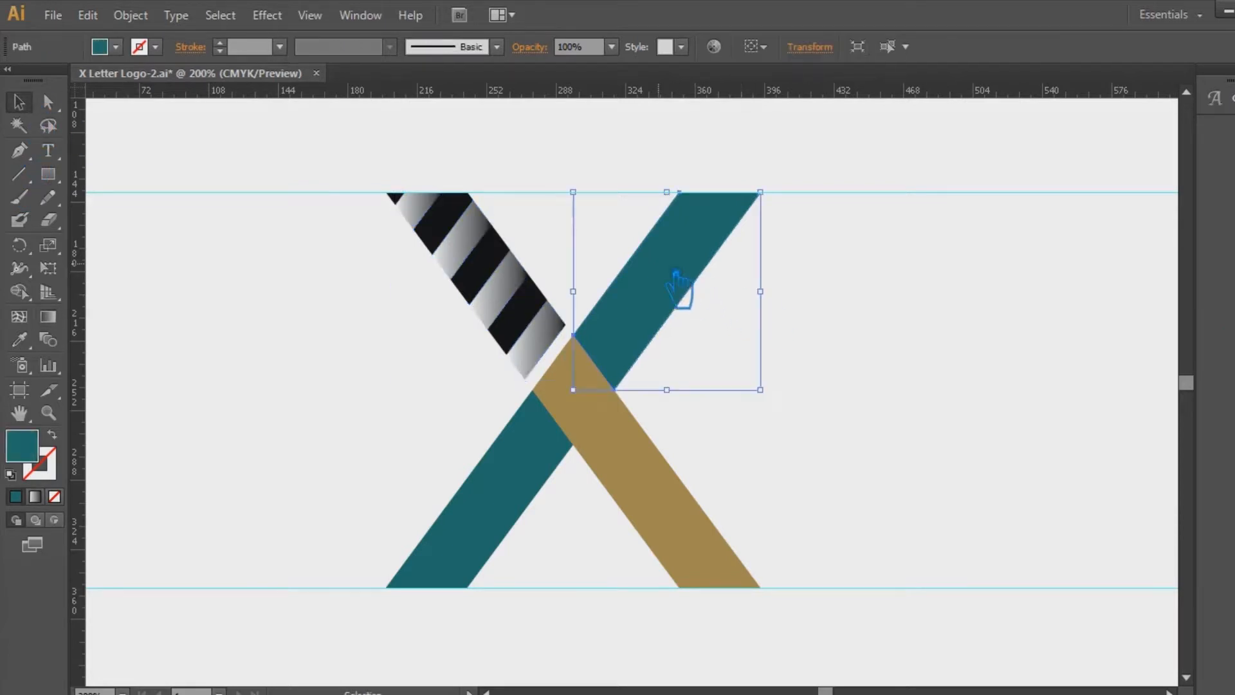
double_click(23, 446)
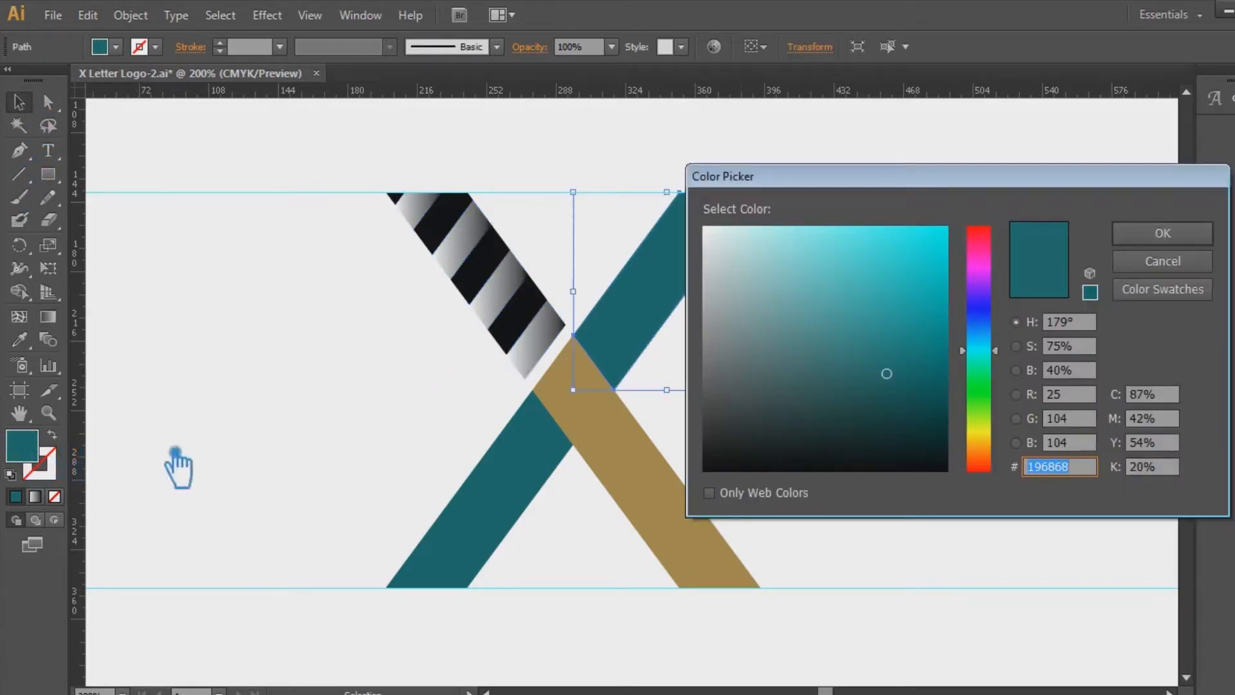
click(1162, 234)
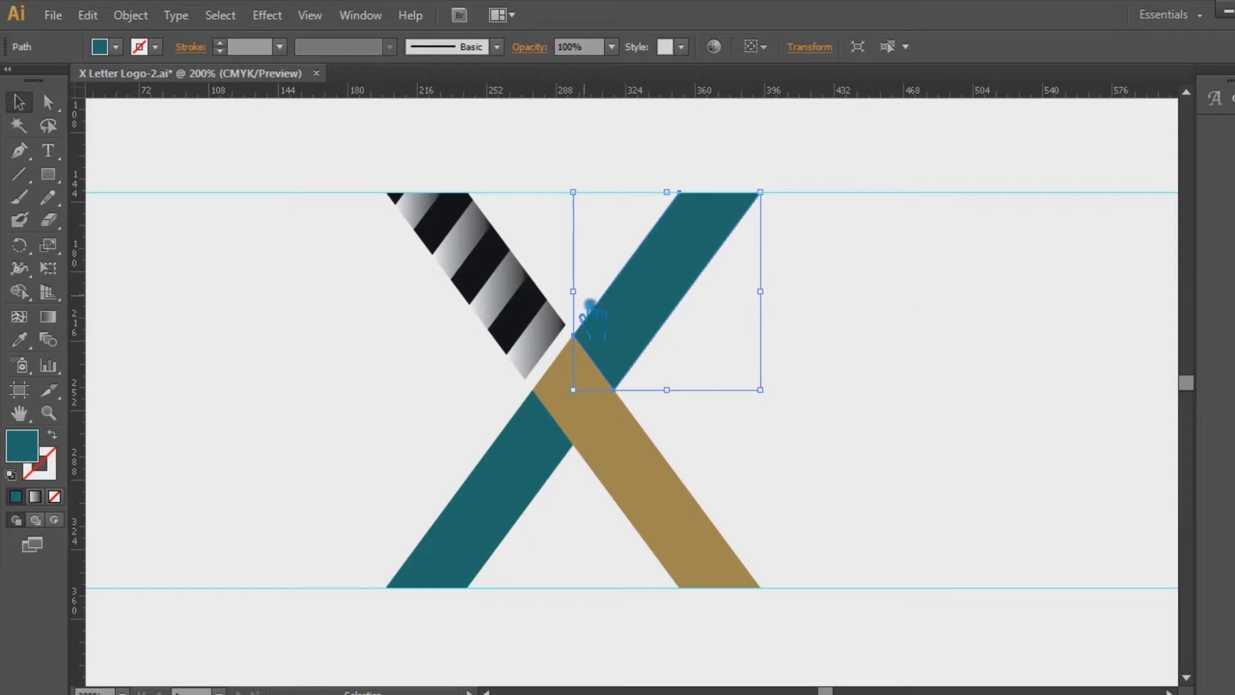
Change the black end stop of the gradient stripes' linear gradient to teal 196868, using RGB color mode.
click(476, 257)
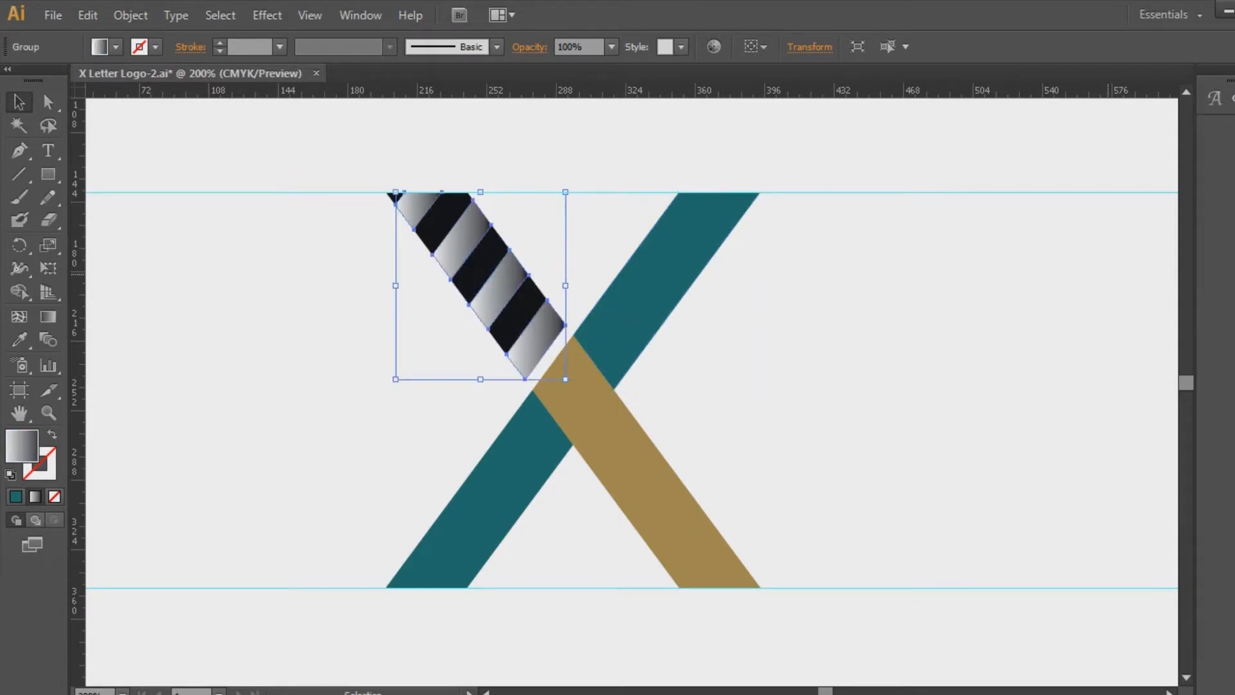
key(ctrl+F9)
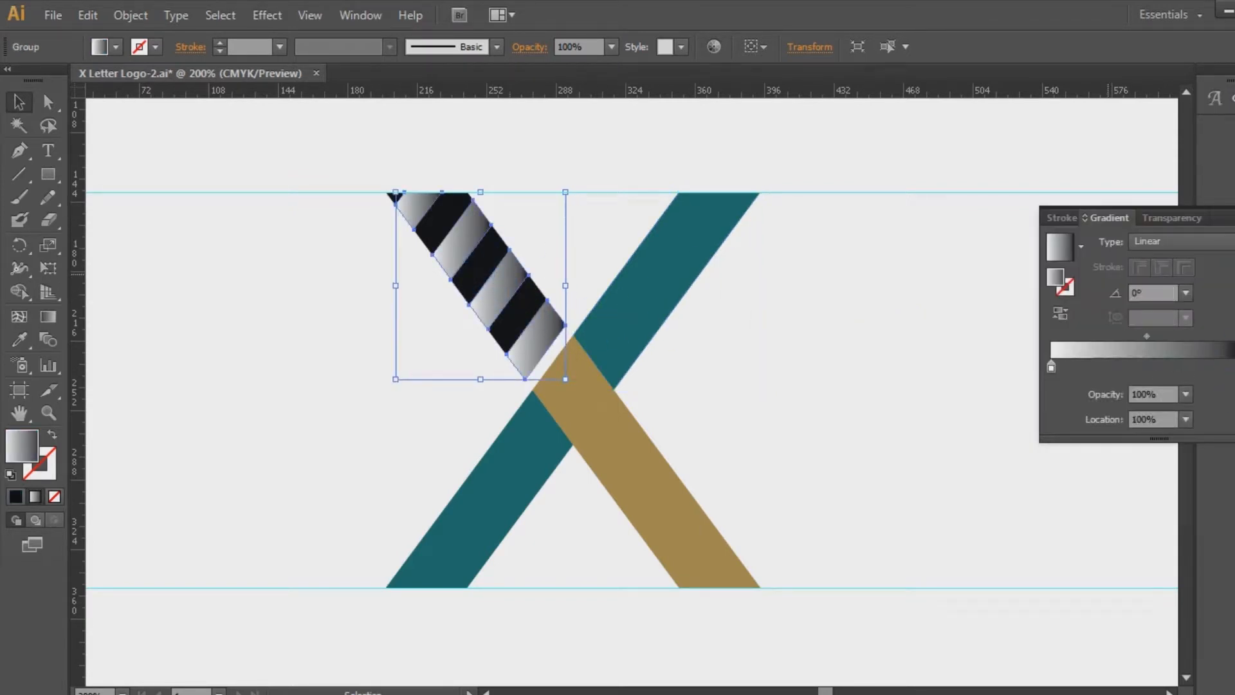
double_click(1234, 367)
click(1233, 388)
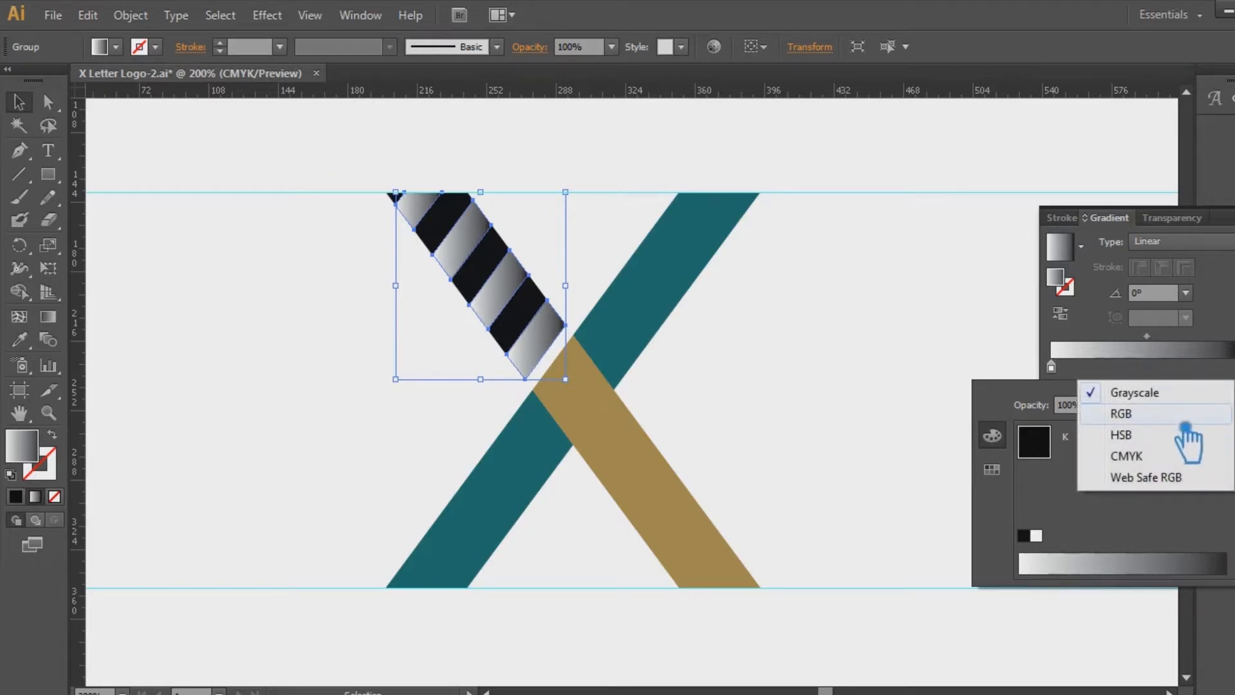
click(1182, 414)
double_click(1080, 289)
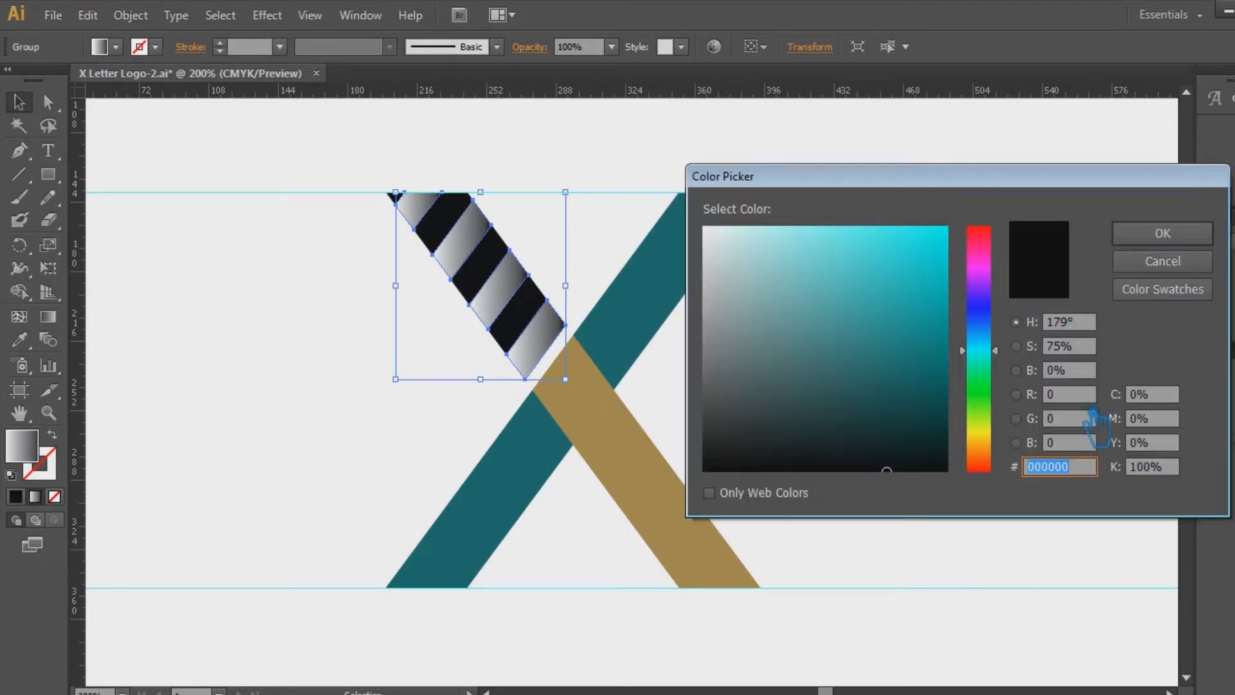
click(1161, 260)
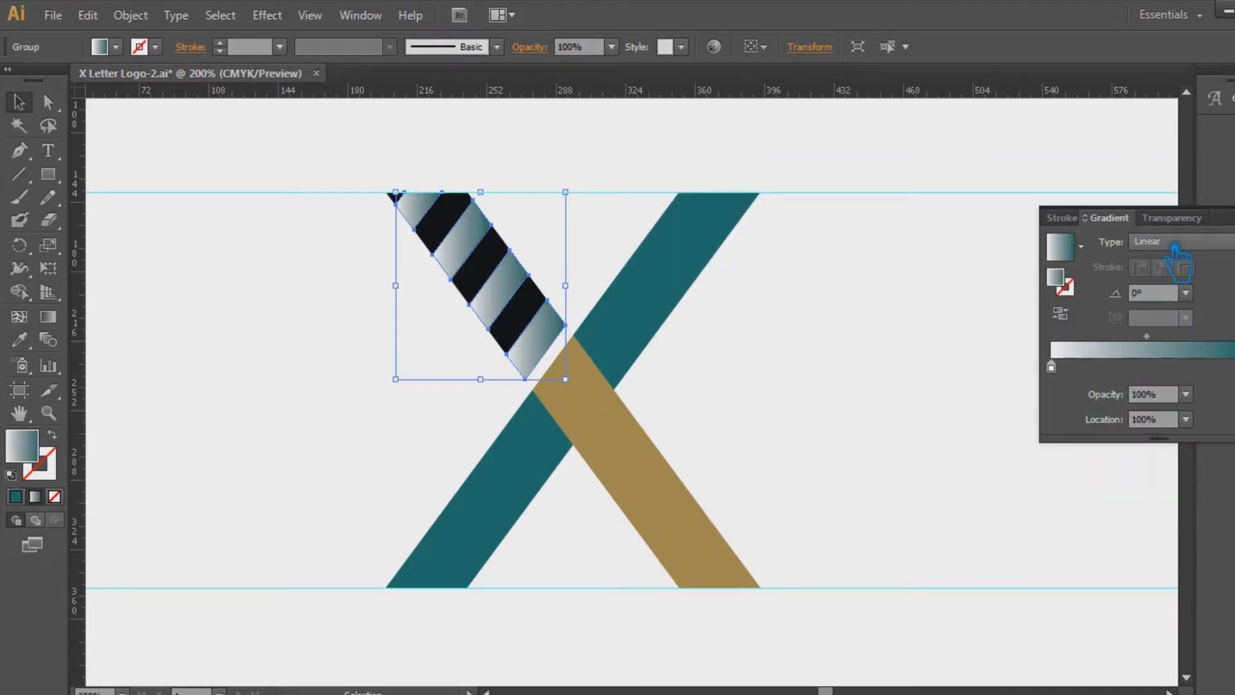
Set the stripe gradient's midpoint to 44.83% and its teal stop to 67%, and deselect the stripes.
drag(1165, 351, 1227, 377)
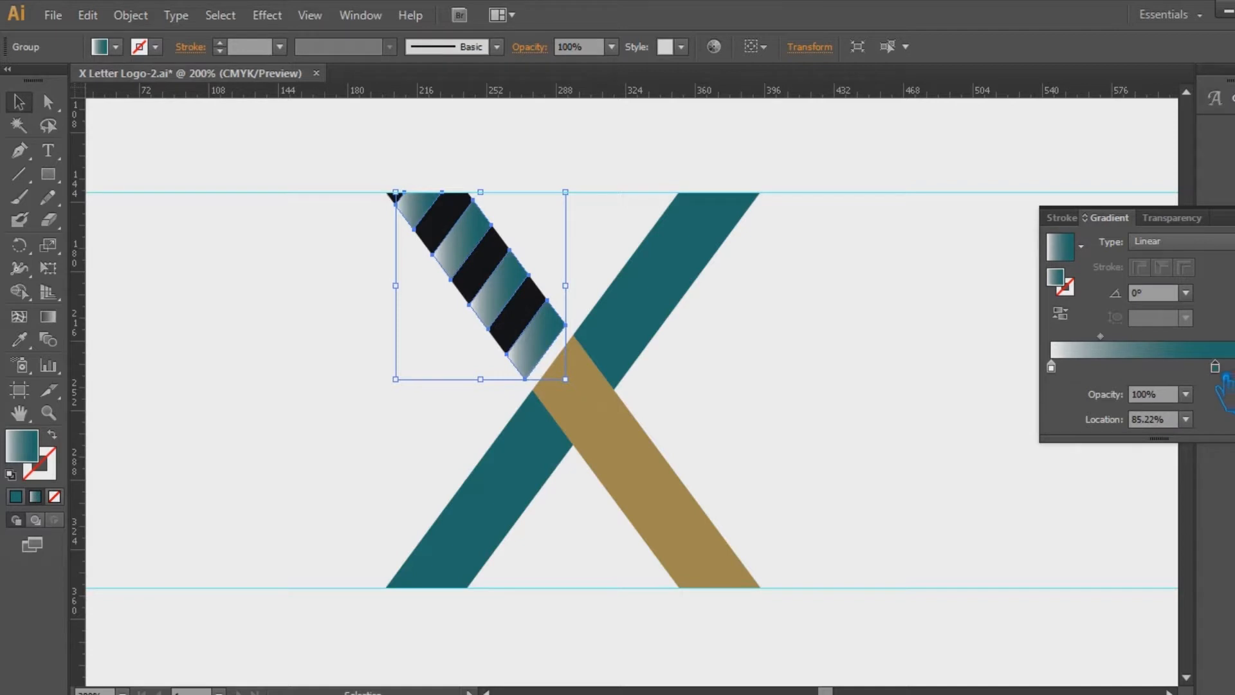
drag(1121, 351, 1136, 345)
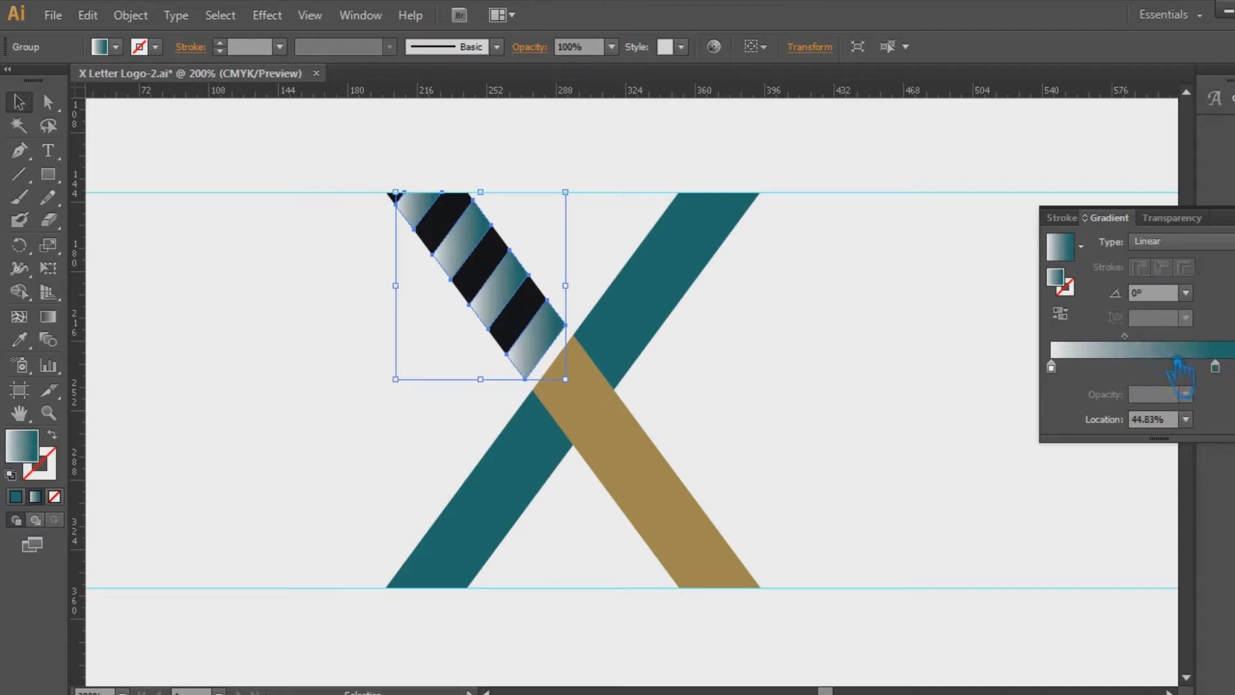
drag(1214, 367, 1180, 367)
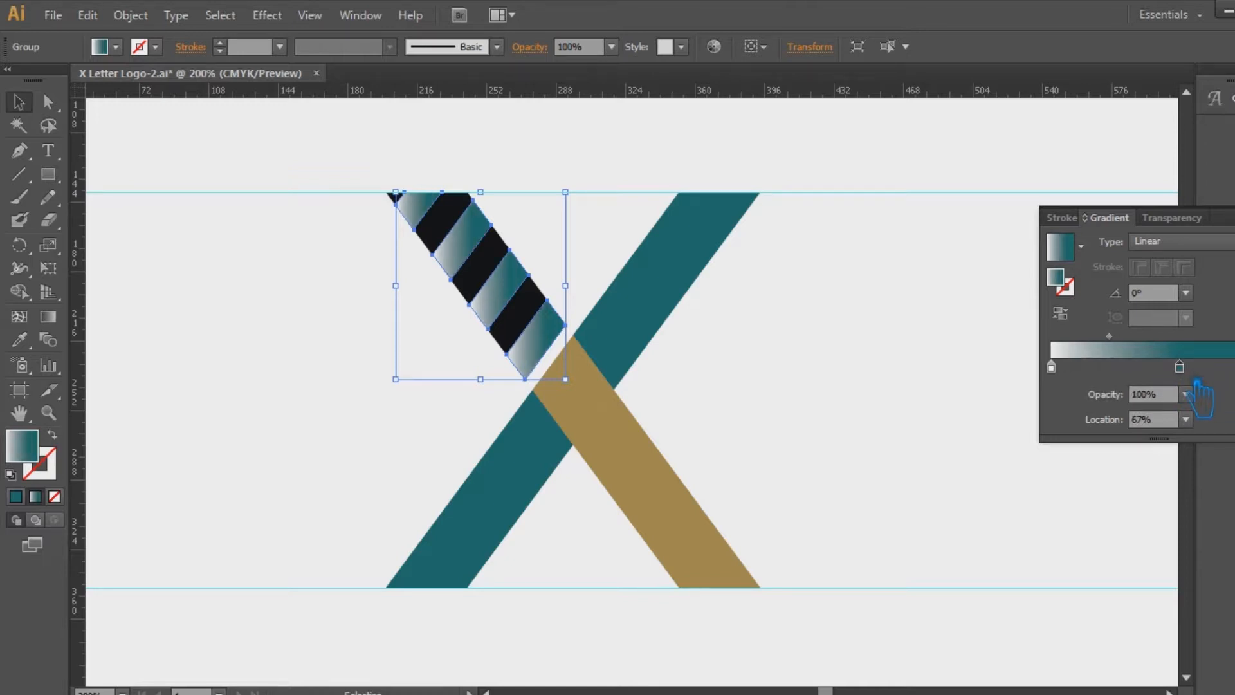
click(939, 351)
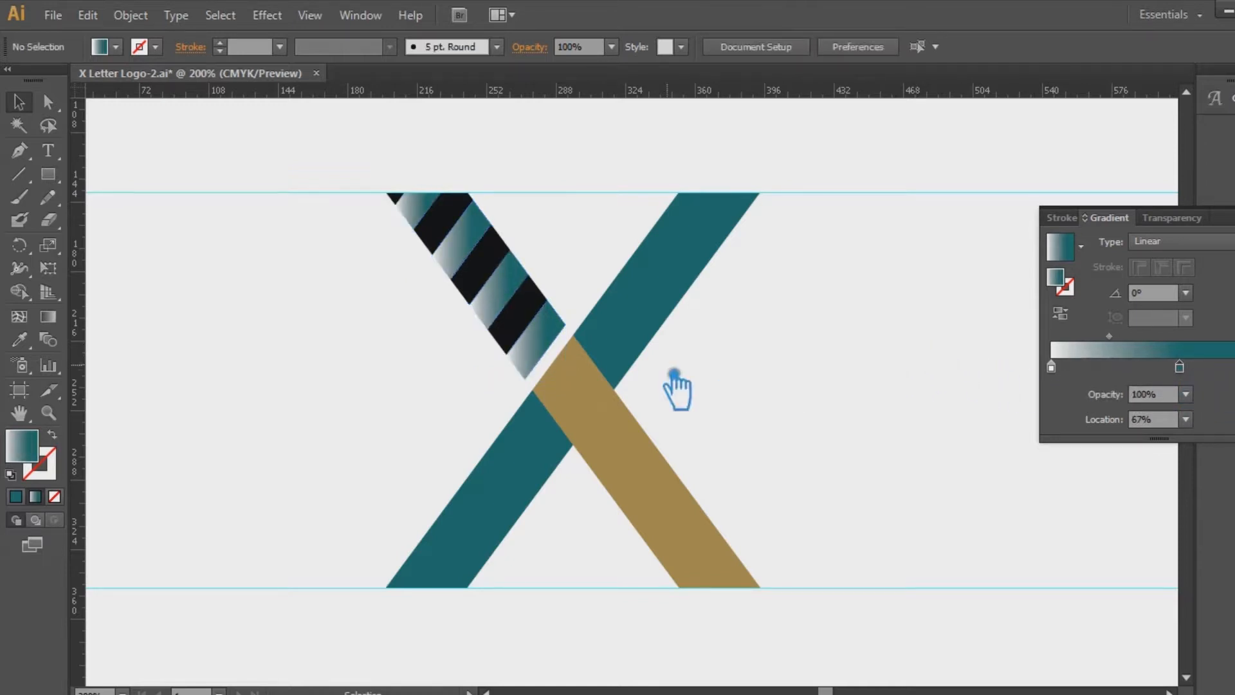
Fill the group of black stripes with the same white-to-teal linear gradient as the neighbouring stripes.
click(505, 286)
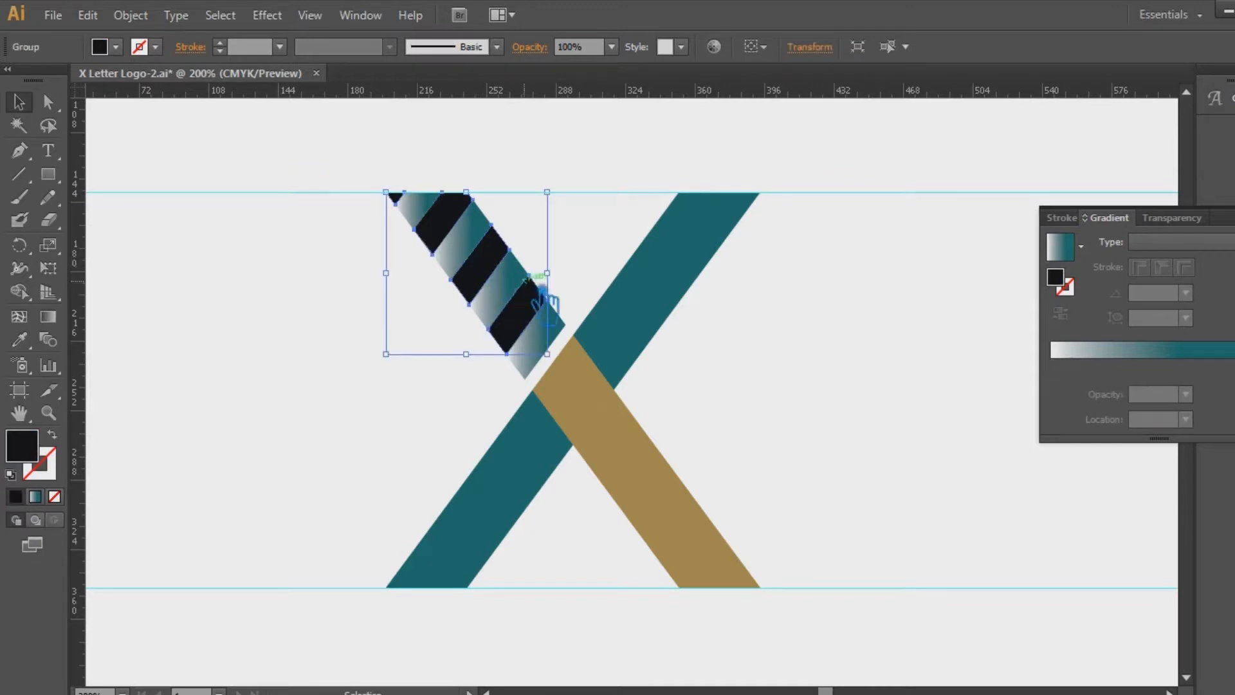
click(20, 340)
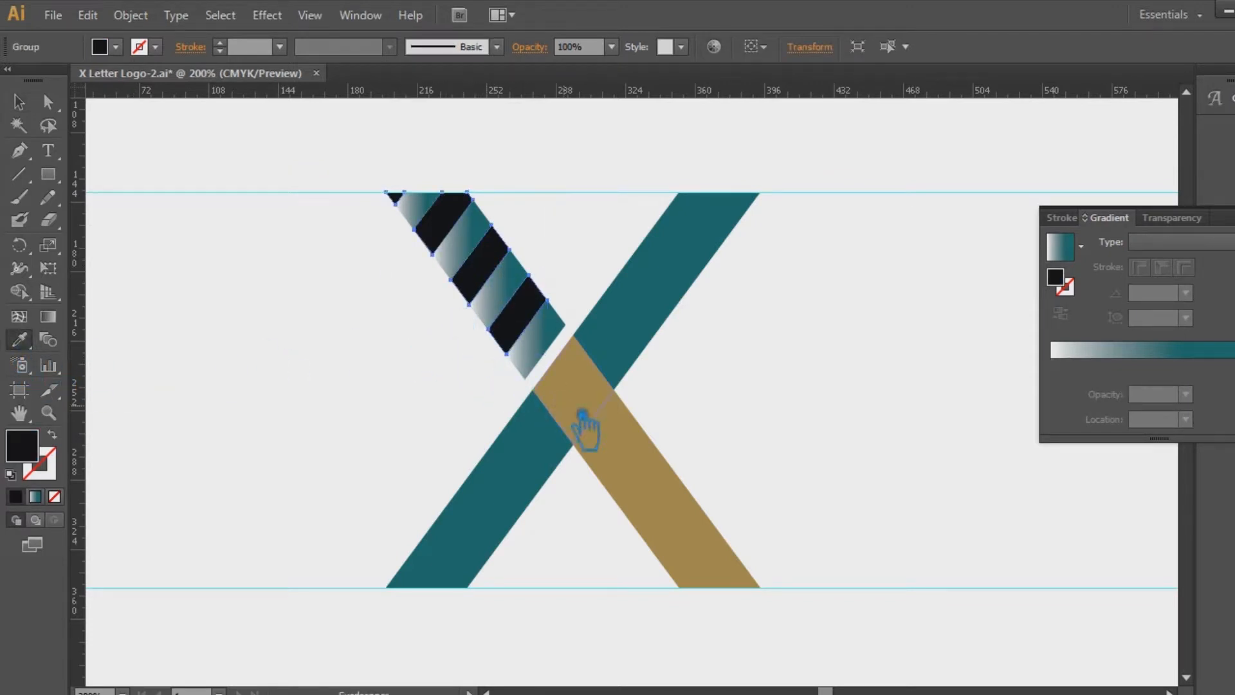
click(49, 316)
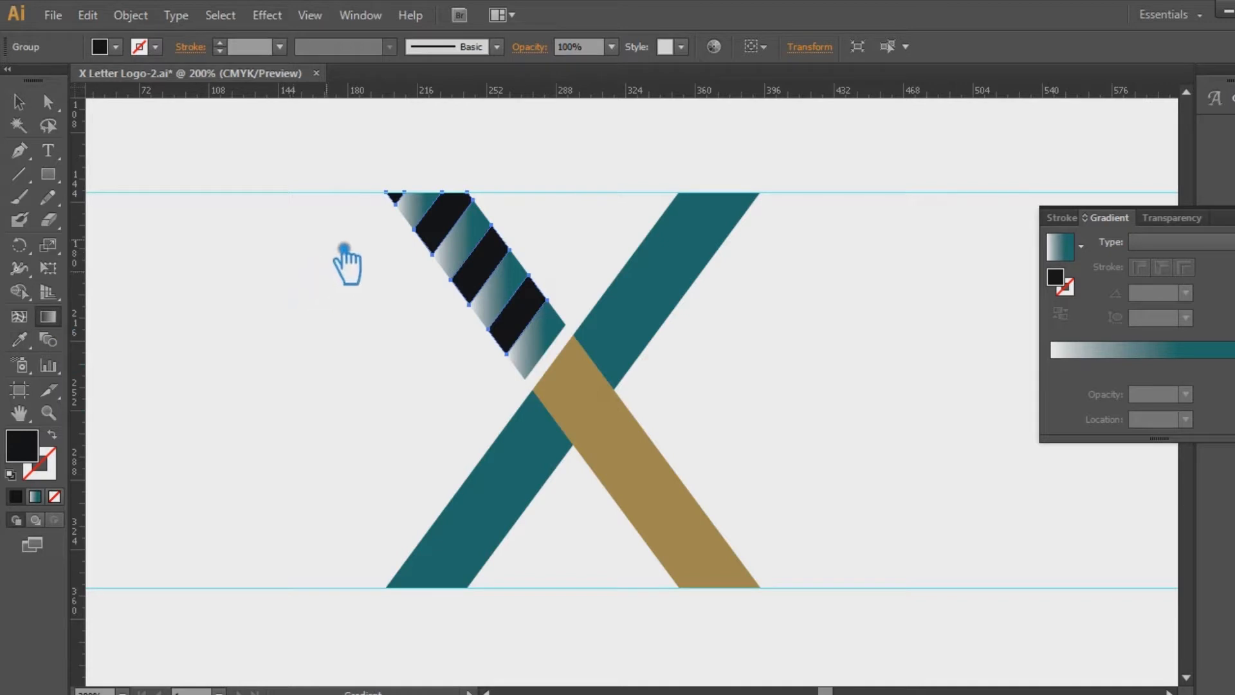
click(450, 225)
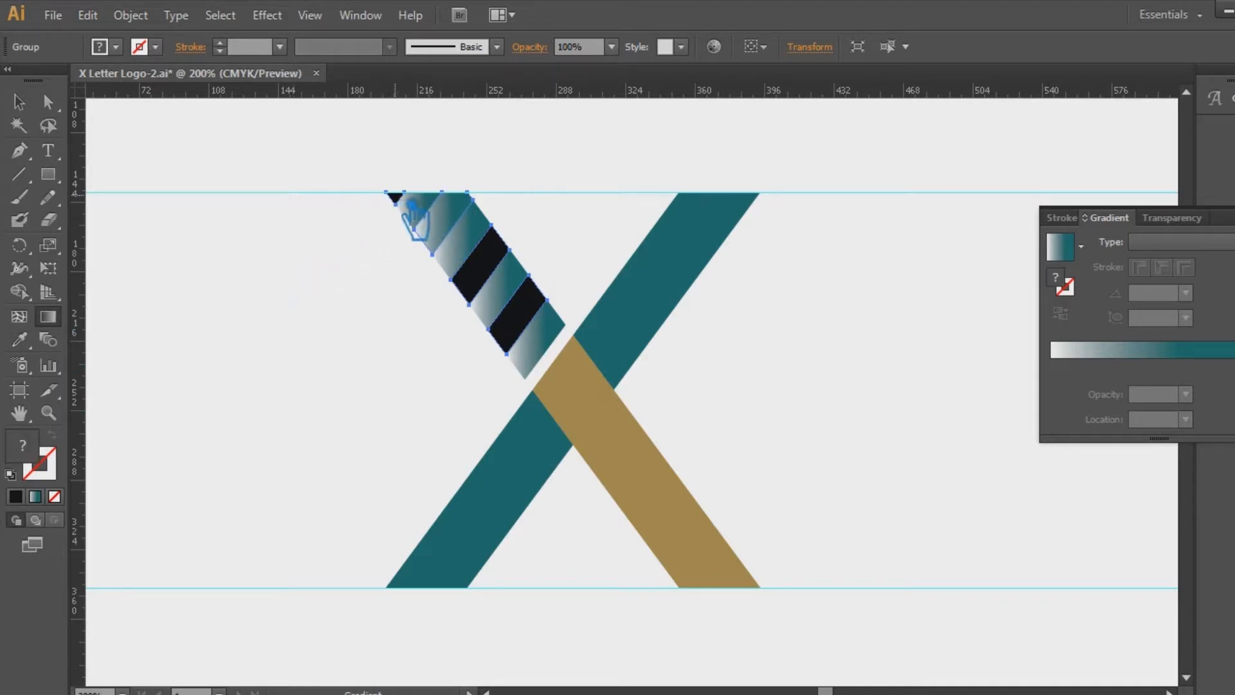
key(ctrl+z)
click(36, 496)
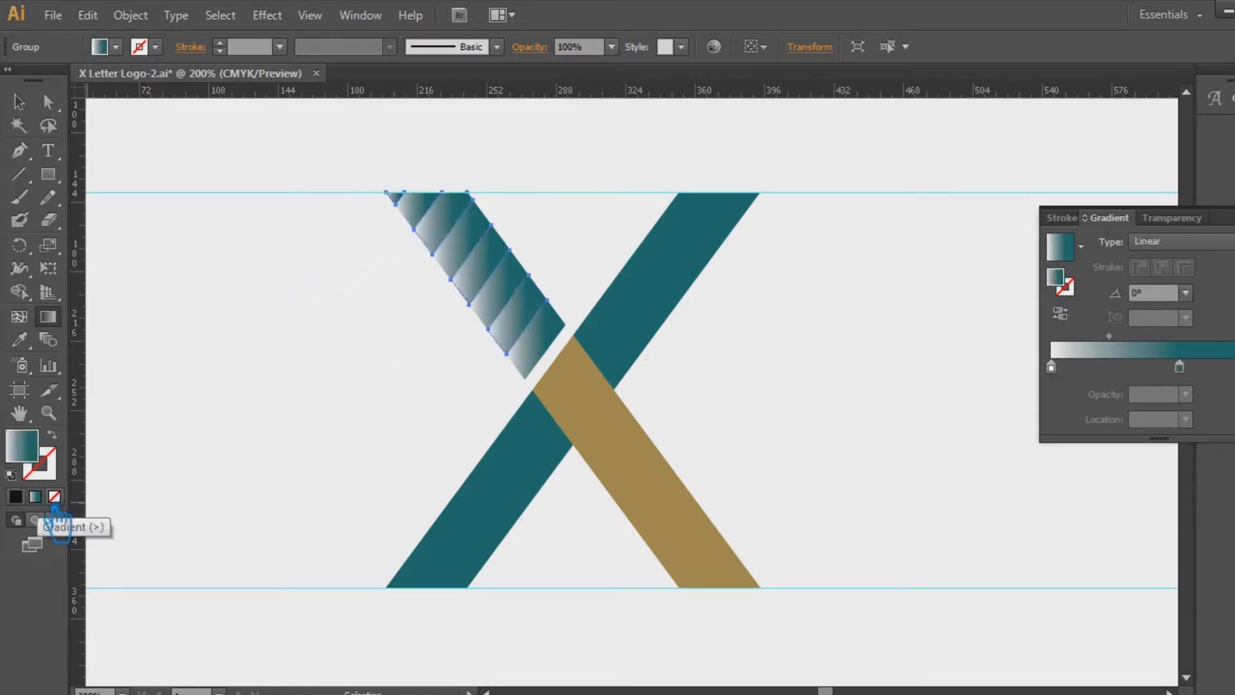
Reverse the former black stripes' gradient to run teal to white, with its midpoint at 70% and teal stop at 29.56%, and deselect.
click(20, 102)
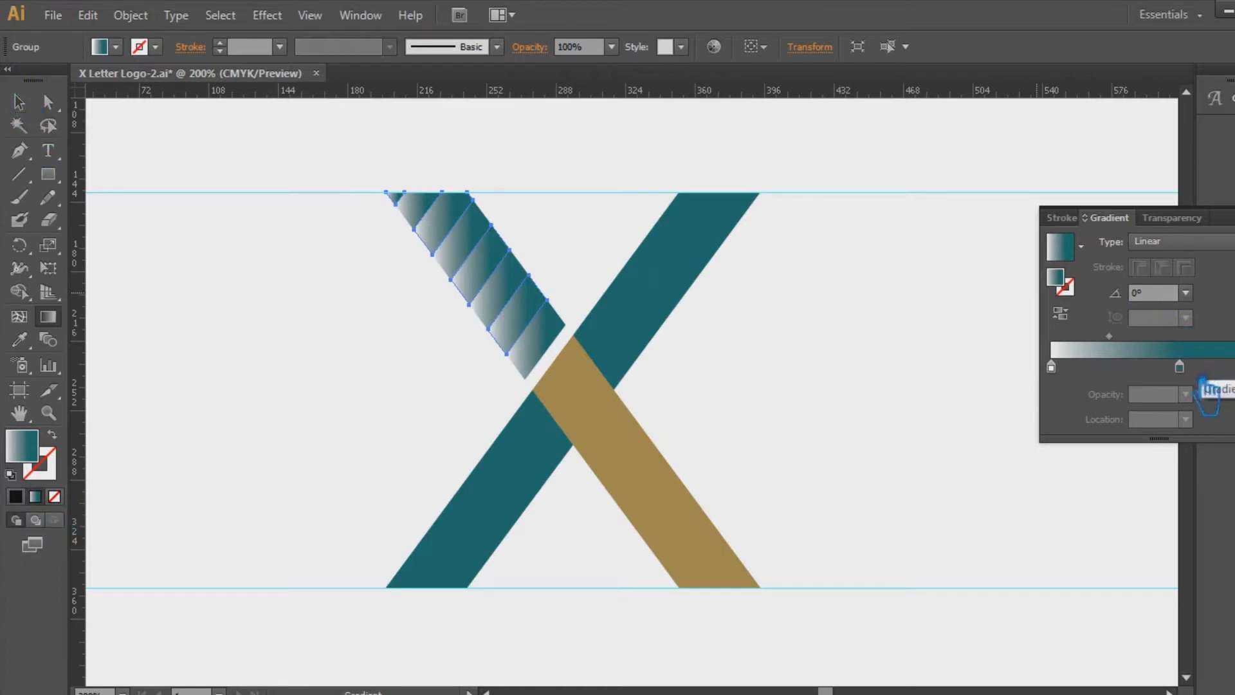
drag(1052, 368, 1147, 380)
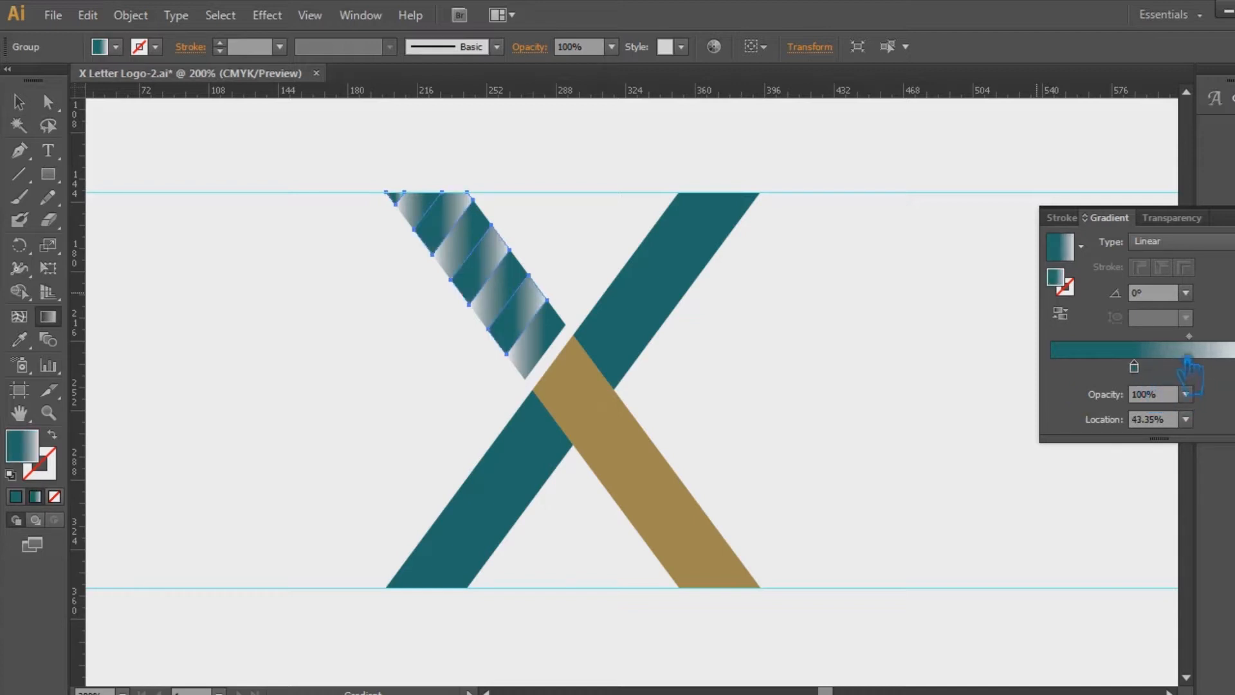
drag(1189, 336, 1210, 336)
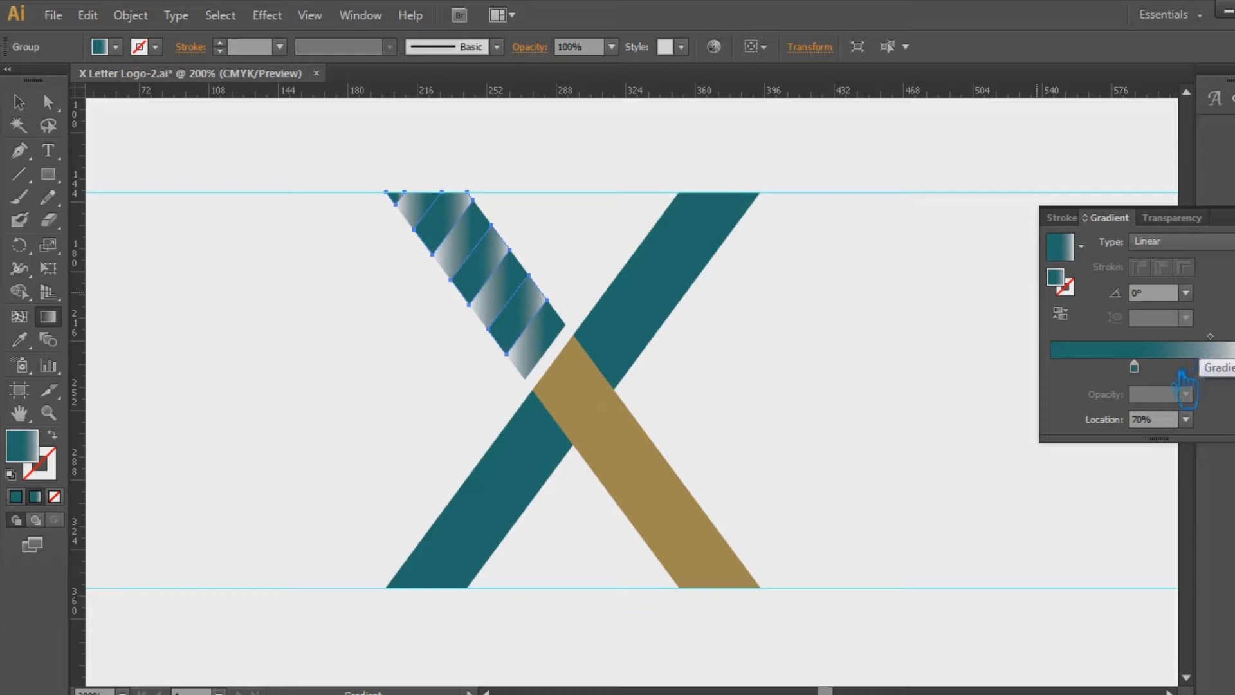
drag(1152, 380, 1126, 384)
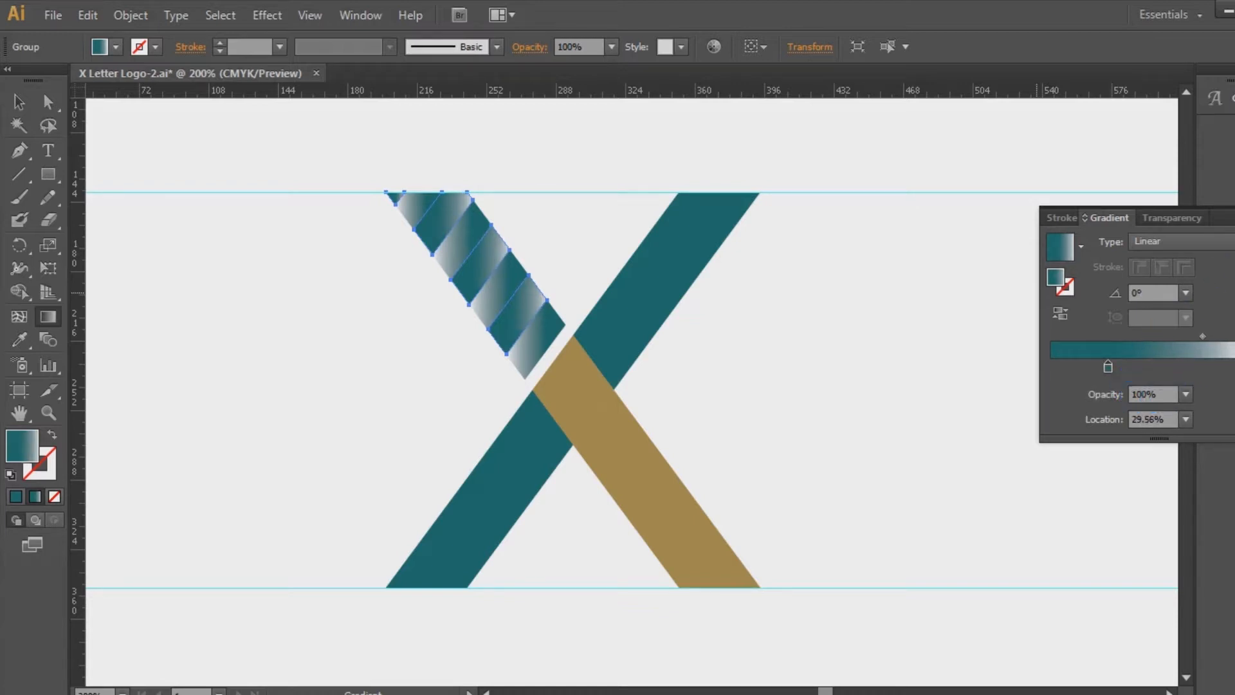
key(v)
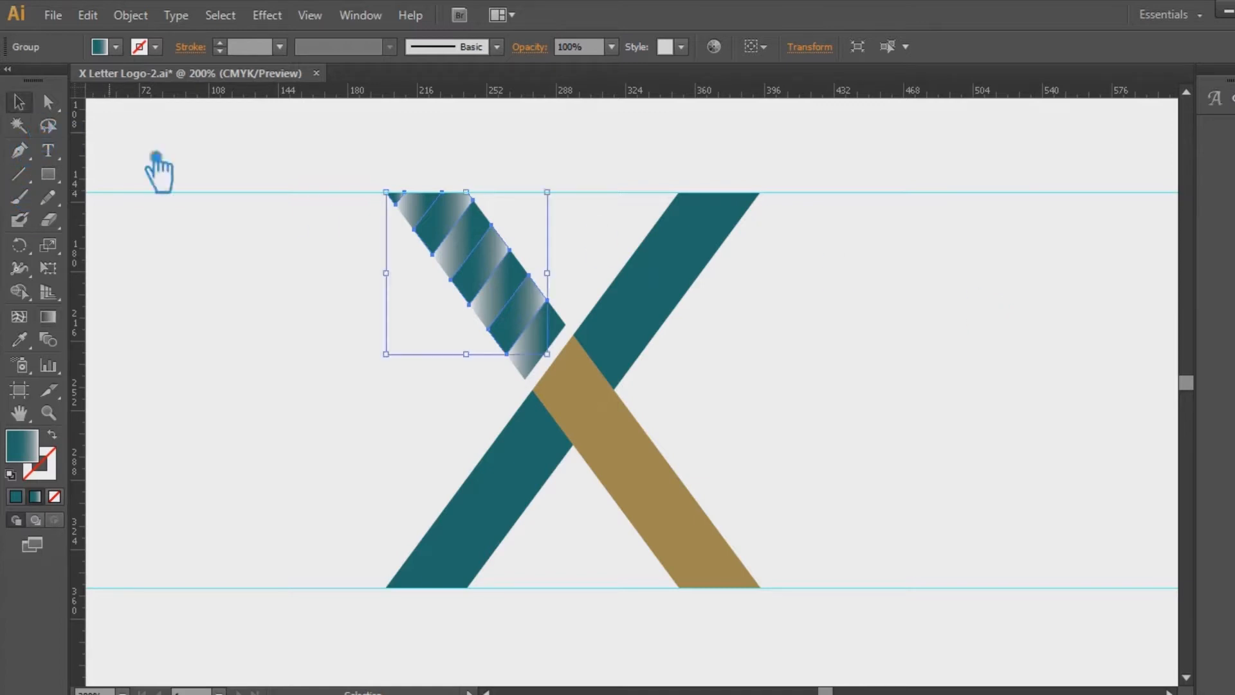
click(812, 339)
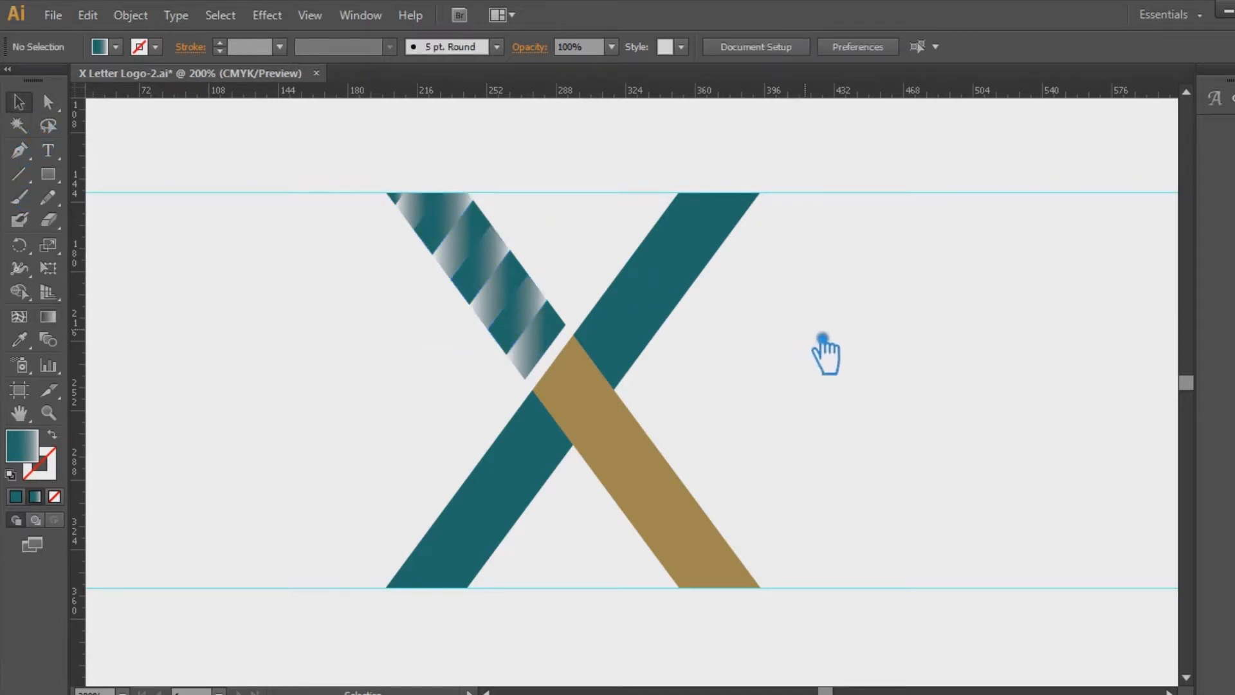
Try to unite the gold centre piece with both solid teal arms, and undo the merge.
click(683, 484)
click(836, 420)
click(598, 393)
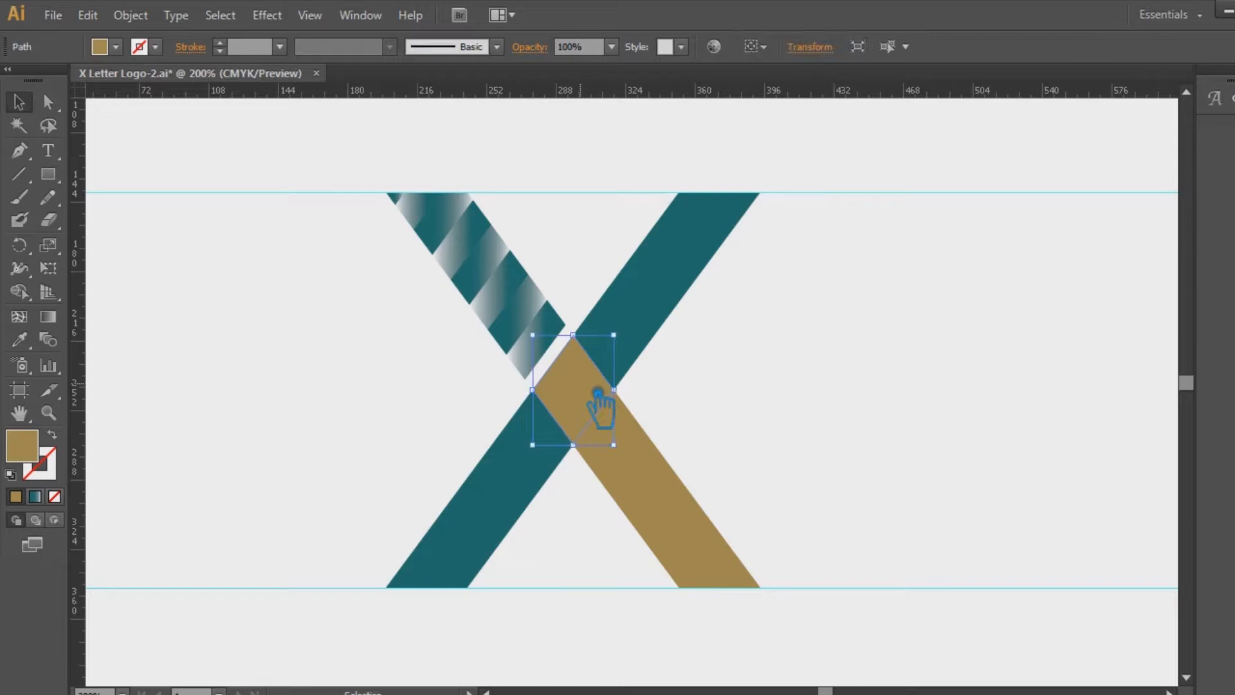
shift+click(674, 308)
shift+click(527, 500)
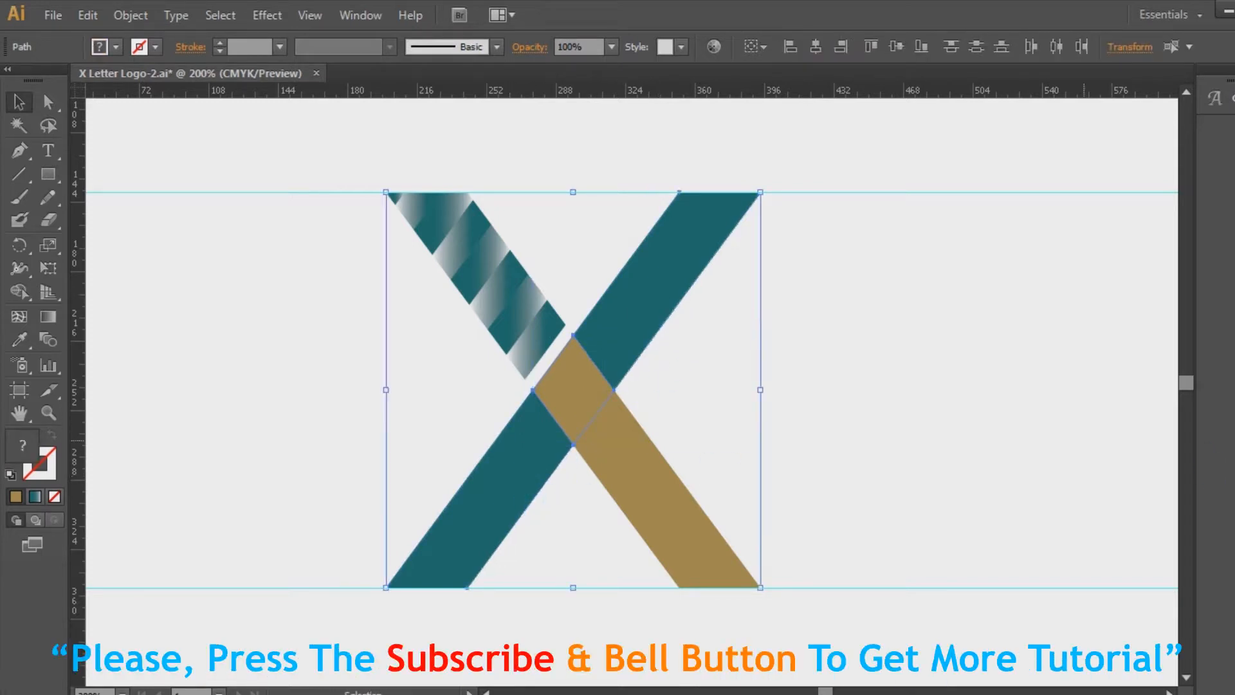
key(ctrl+shift+F9)
click(1108, 513)
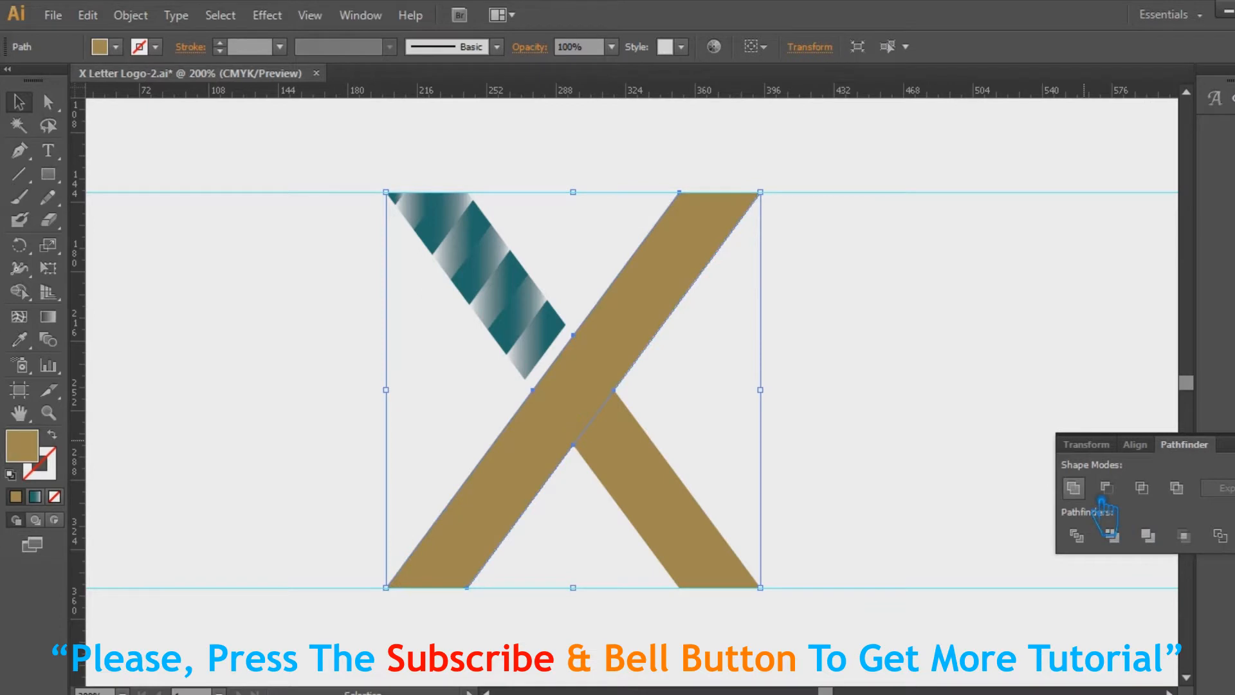
key(ctrl+z)
click(946, 336)
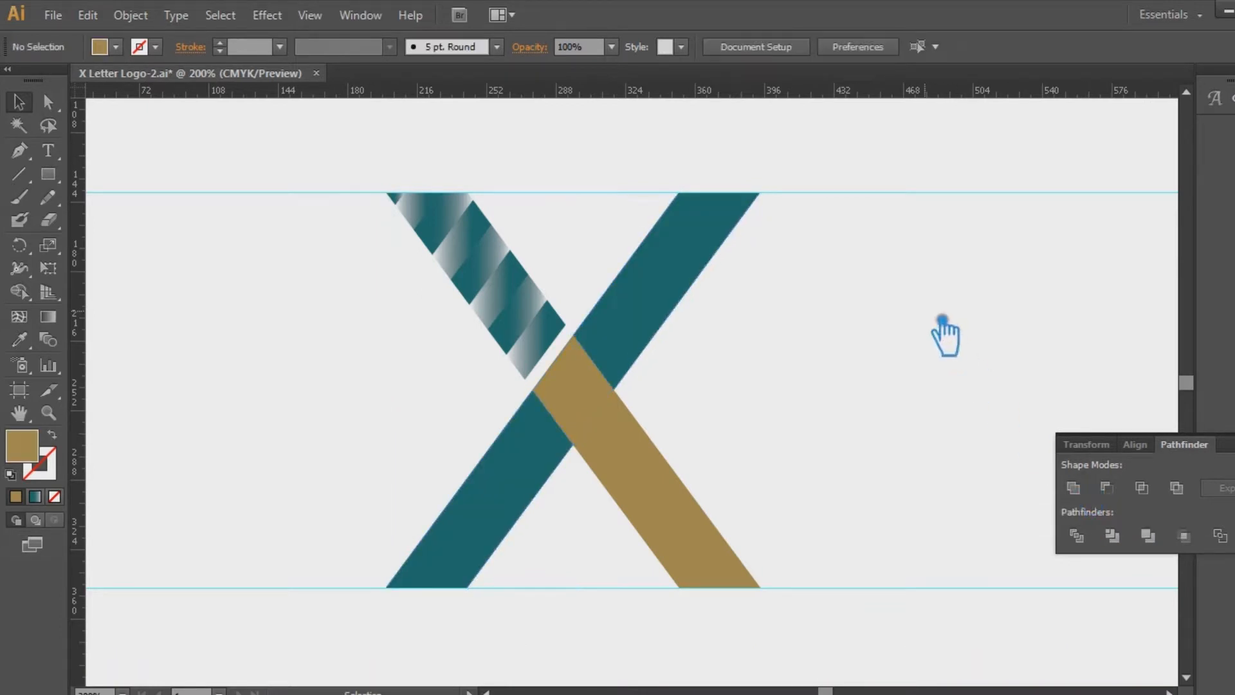
Copy the hex color code from the fill of the solid teal upper arm.
click(669, 351)
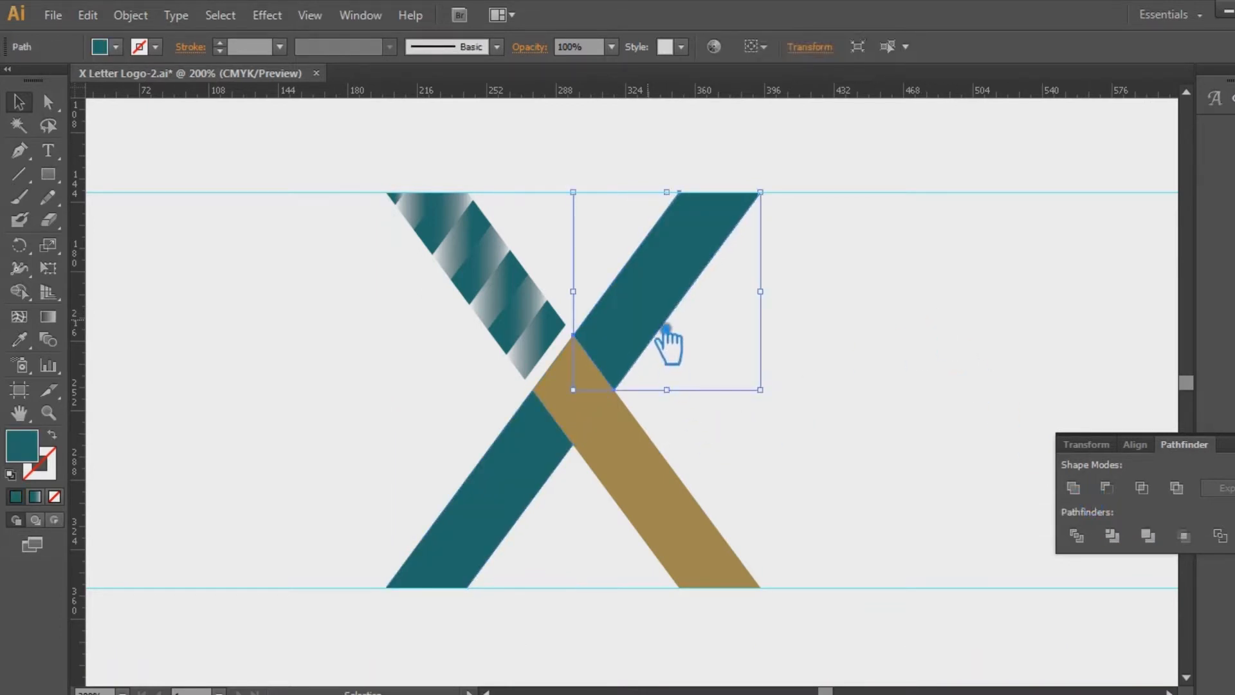
double_click(37, 453)
click(1162, 235)
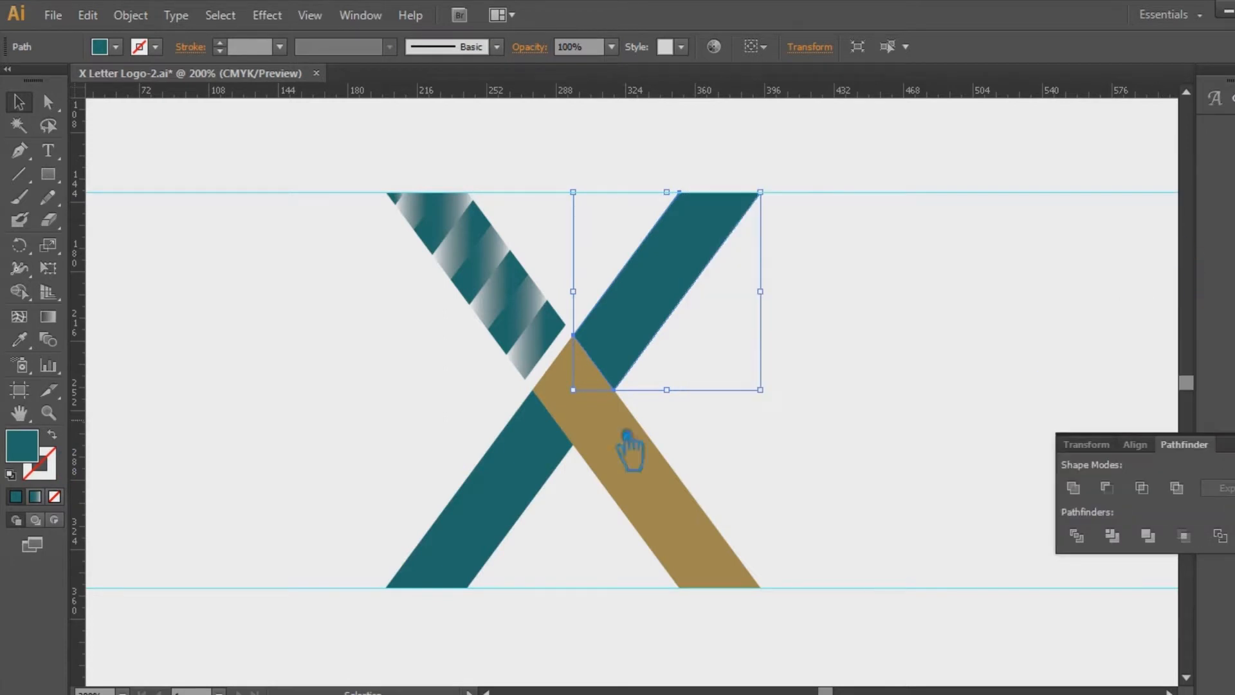
Unite the two solid teal arms and the gold centre piece into one diagonal bar.
click(509, 477)
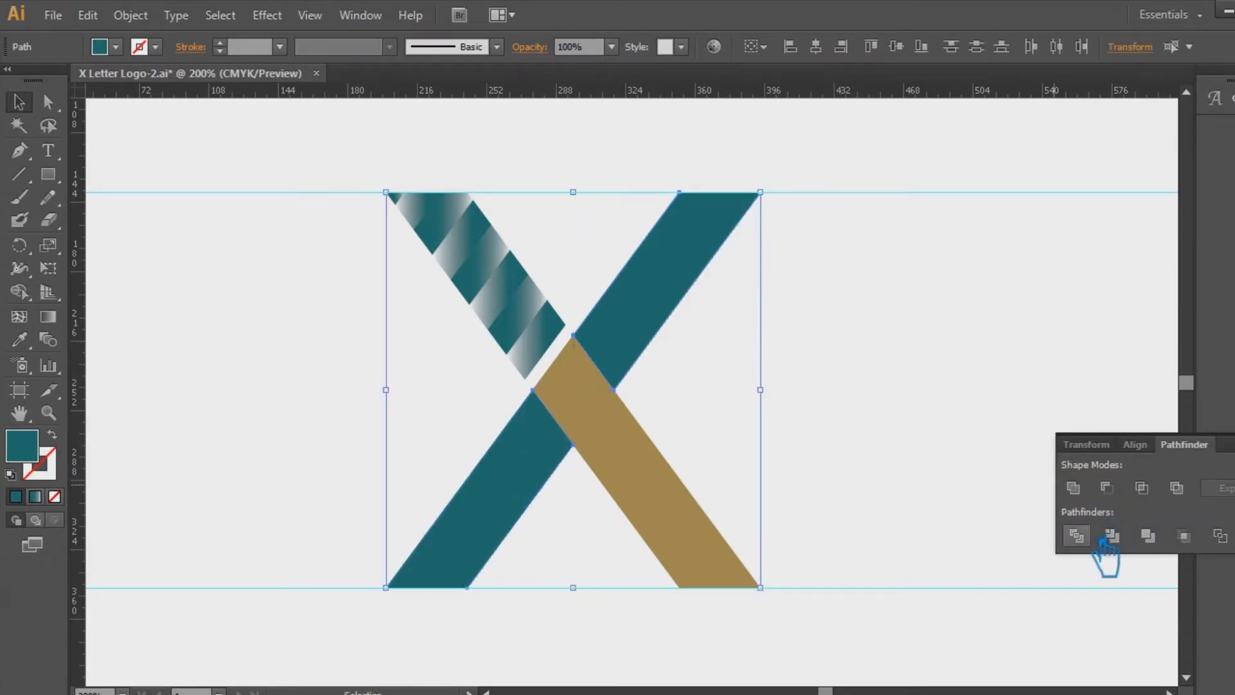
shift+click(610, 425)
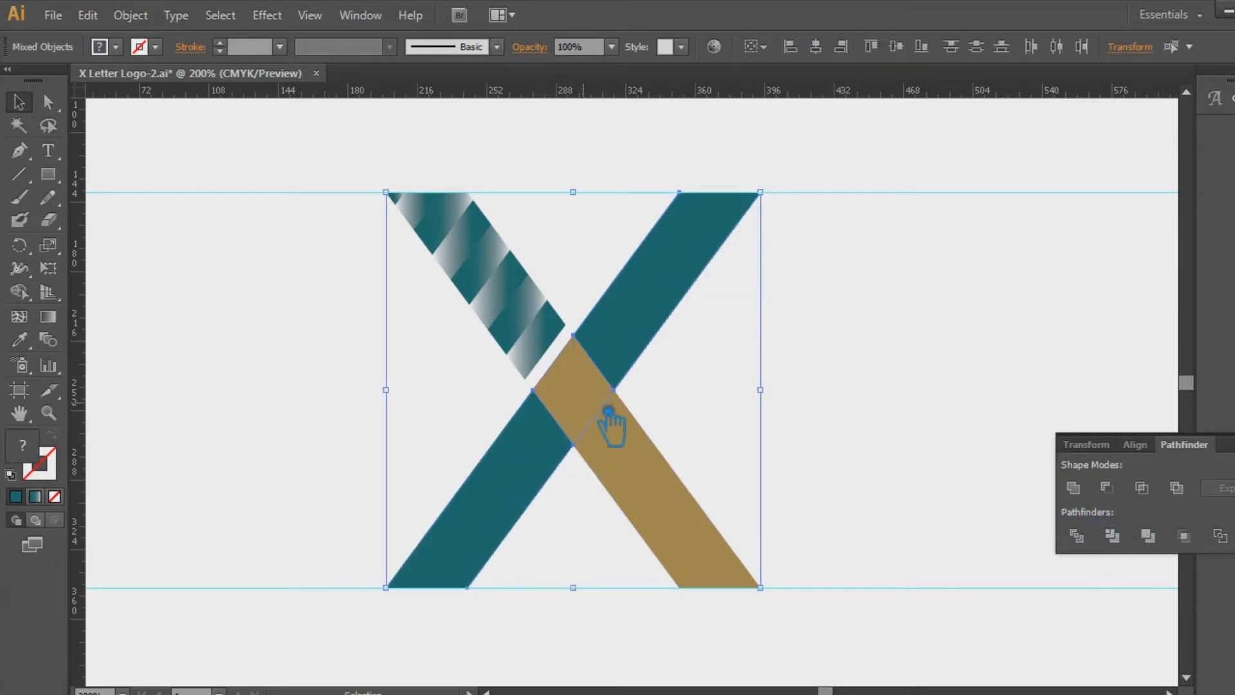
click(1073, 487)
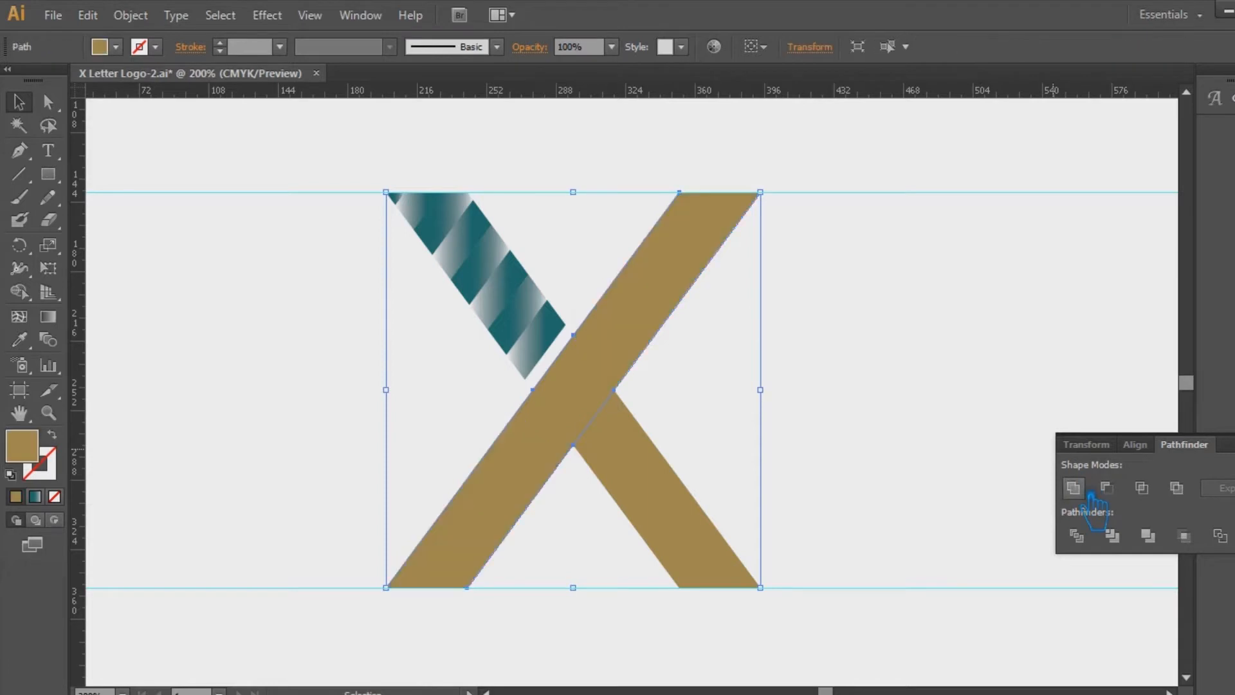
Fill the united diagonal bar with the copied teal color code and save the document.
double_click(47, 458)
key(ctrl+v)
click(1163, 233)
click(1014, 298)
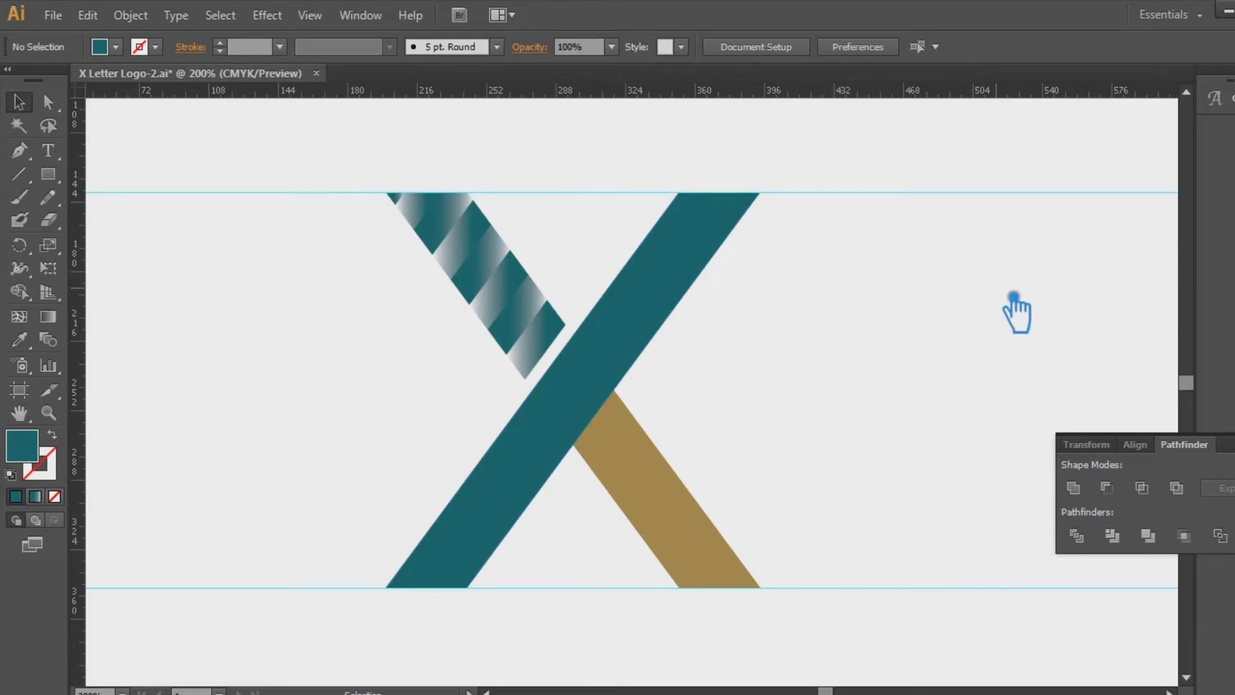
key(ctrl+s)
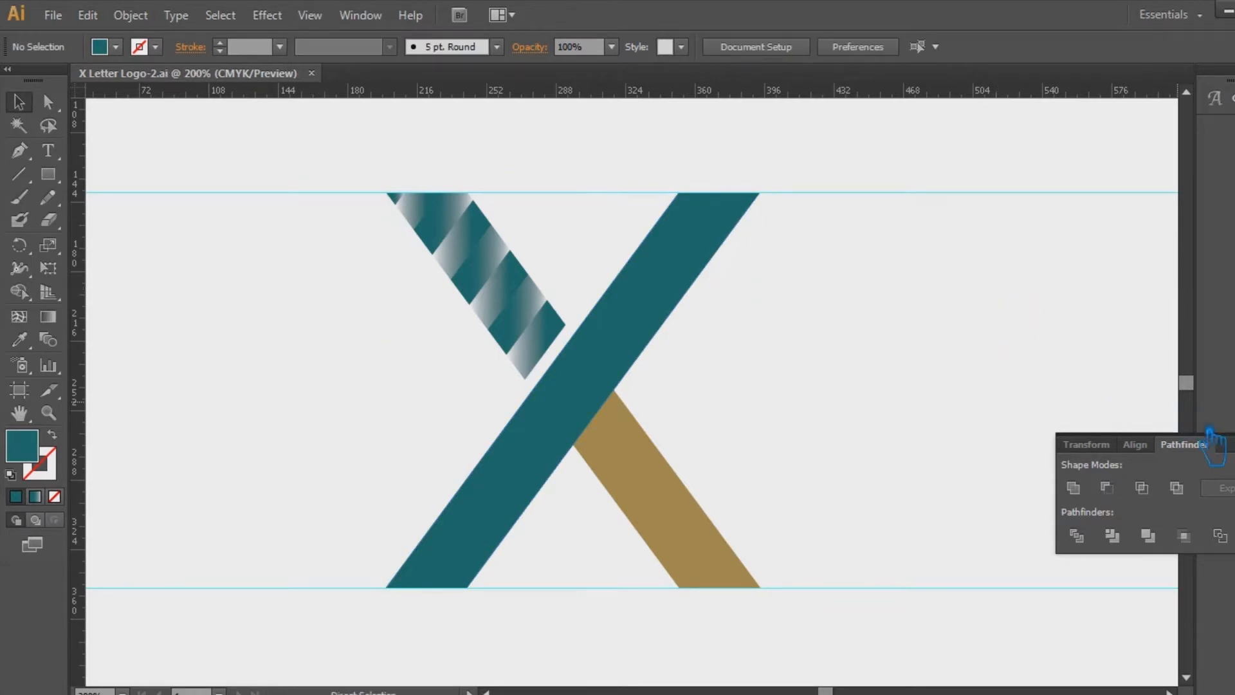
click(1234, 437)
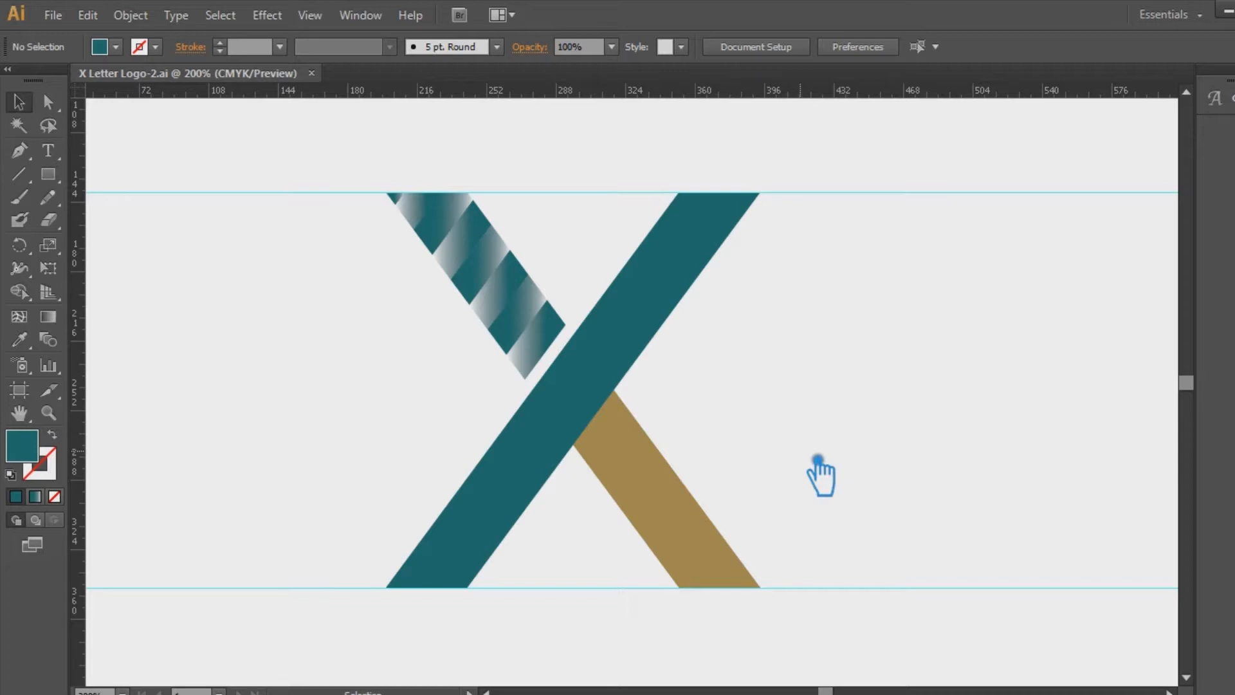
Apply the teal-to-white stripe gradient to the united diagonal bar with the Eyedropper tool.
click(576, 386)
click(19, 340)
click(461, 247)
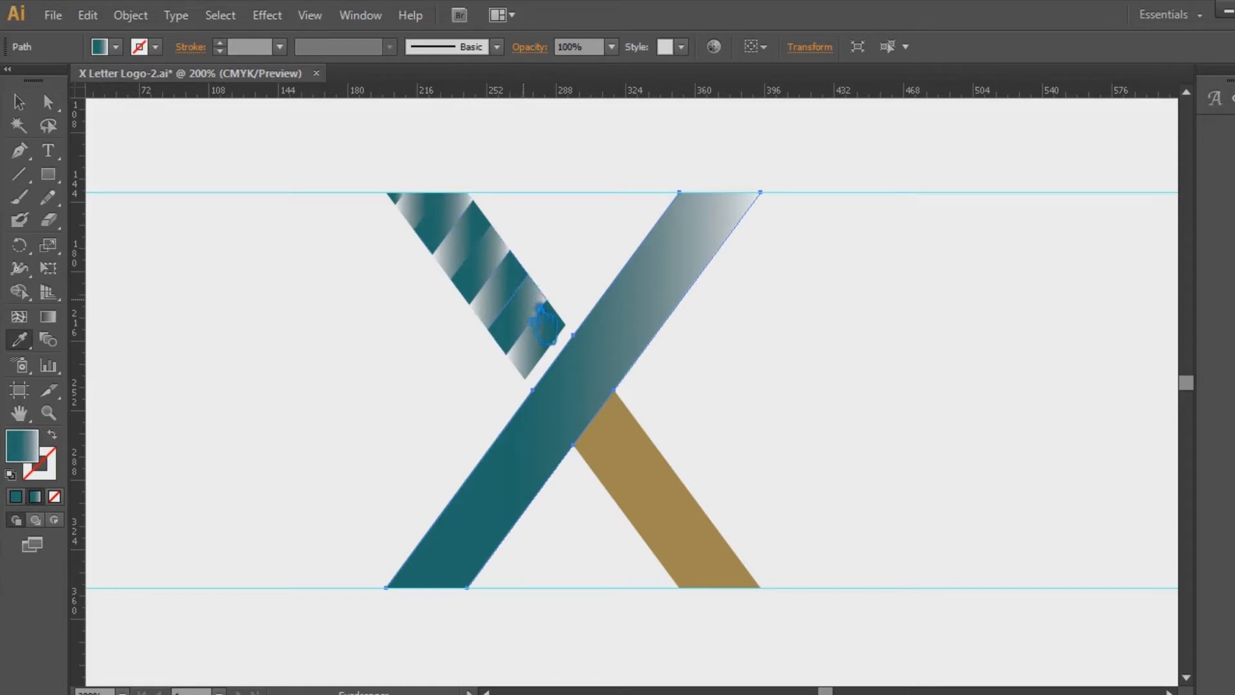
click(488, 251)
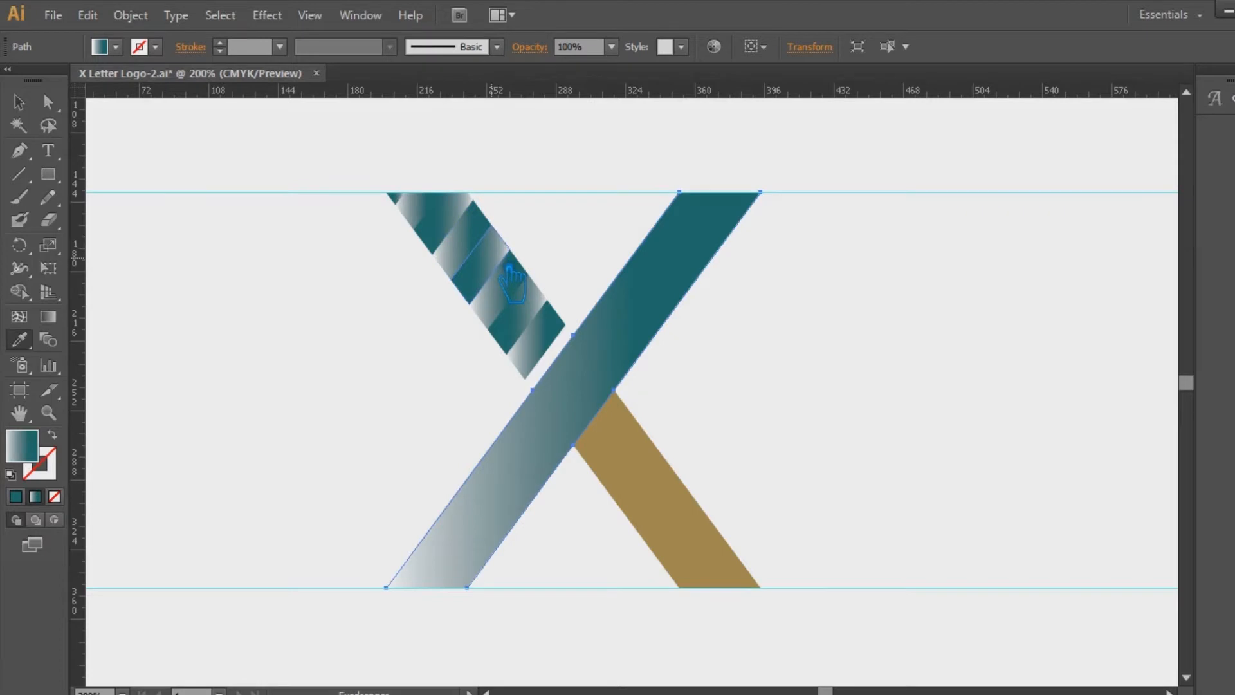
click(510, 270)
Shift the diagonal bar's gradient midpoint closer to its white end, set the teal stop to 30.05%, and save the document.
key(ctrl+F9)
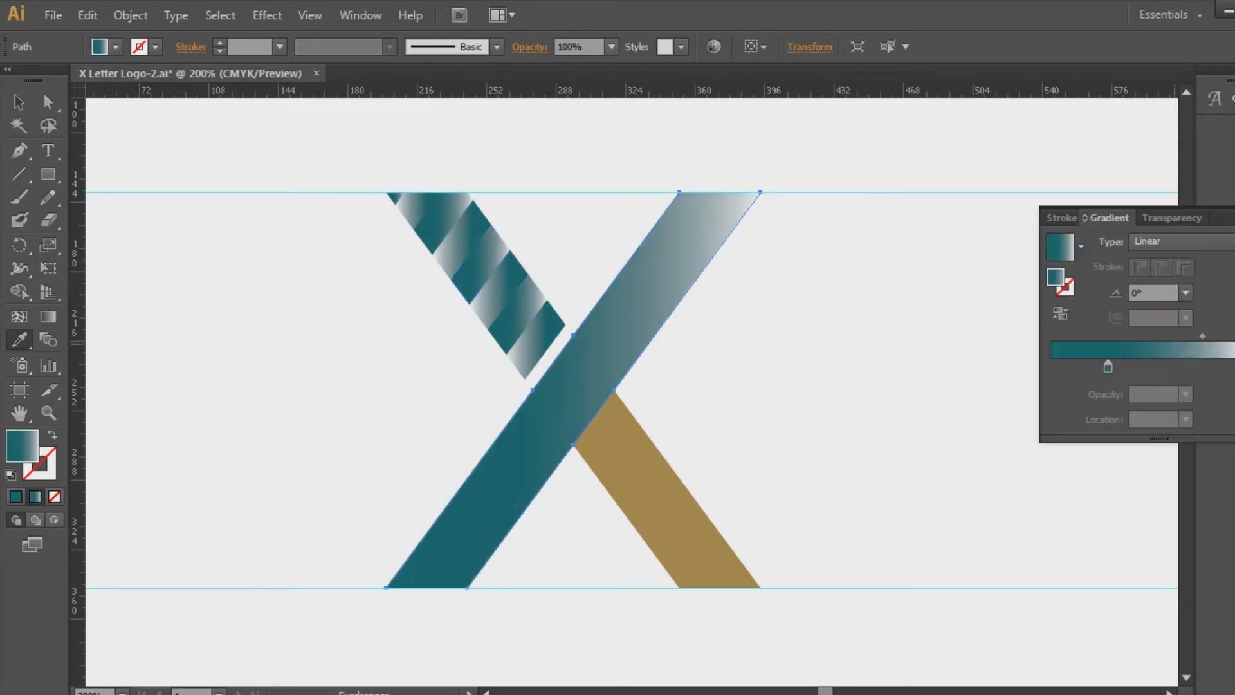
click(1112, 368)
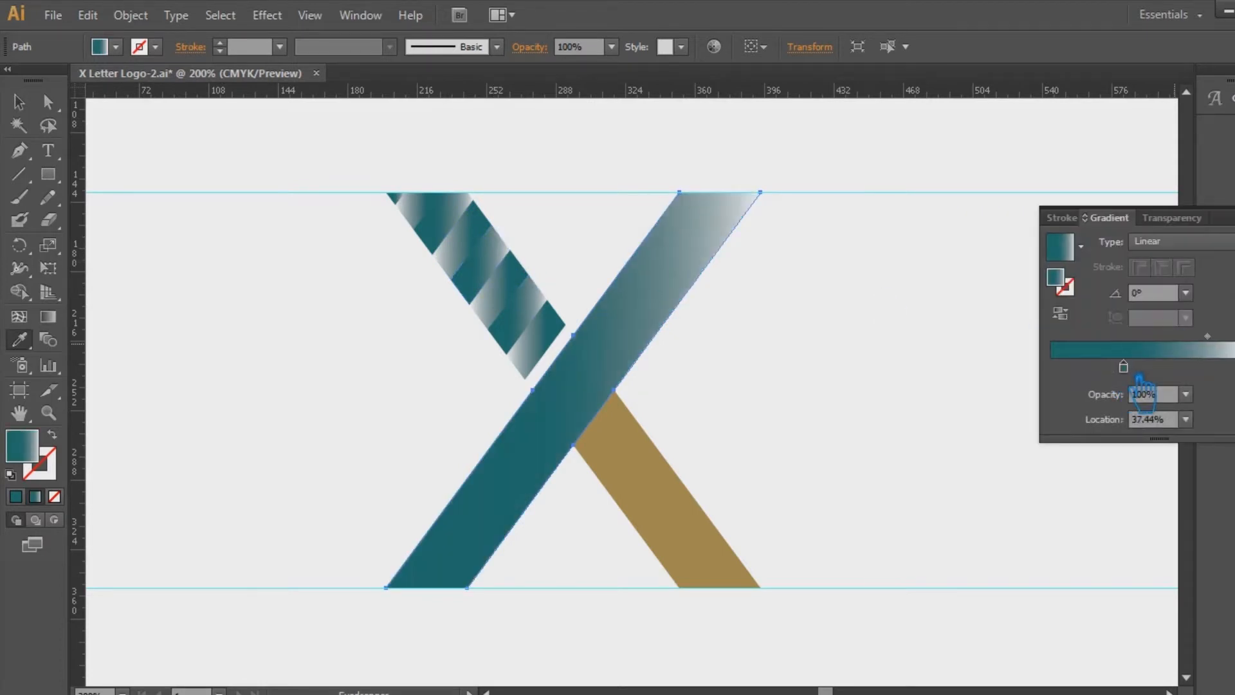
drag(1207, 336, 1220, 336)
drag(1123, 366, 1107, 367)
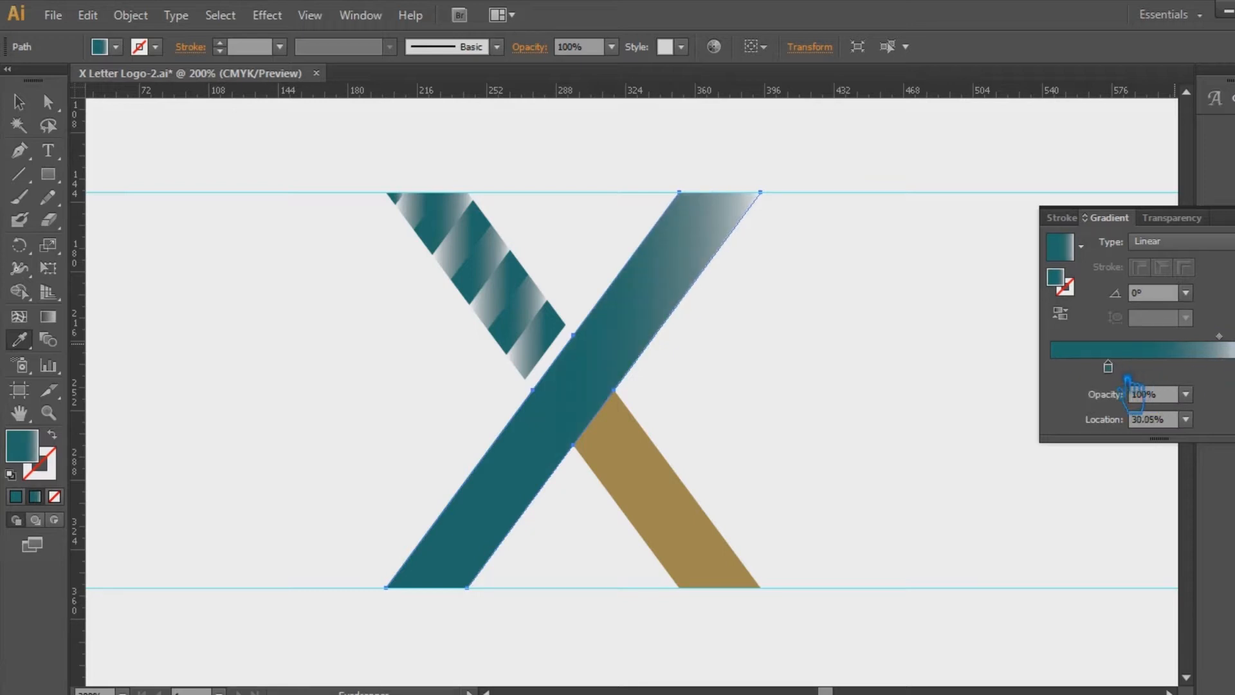
click(1234, 211)
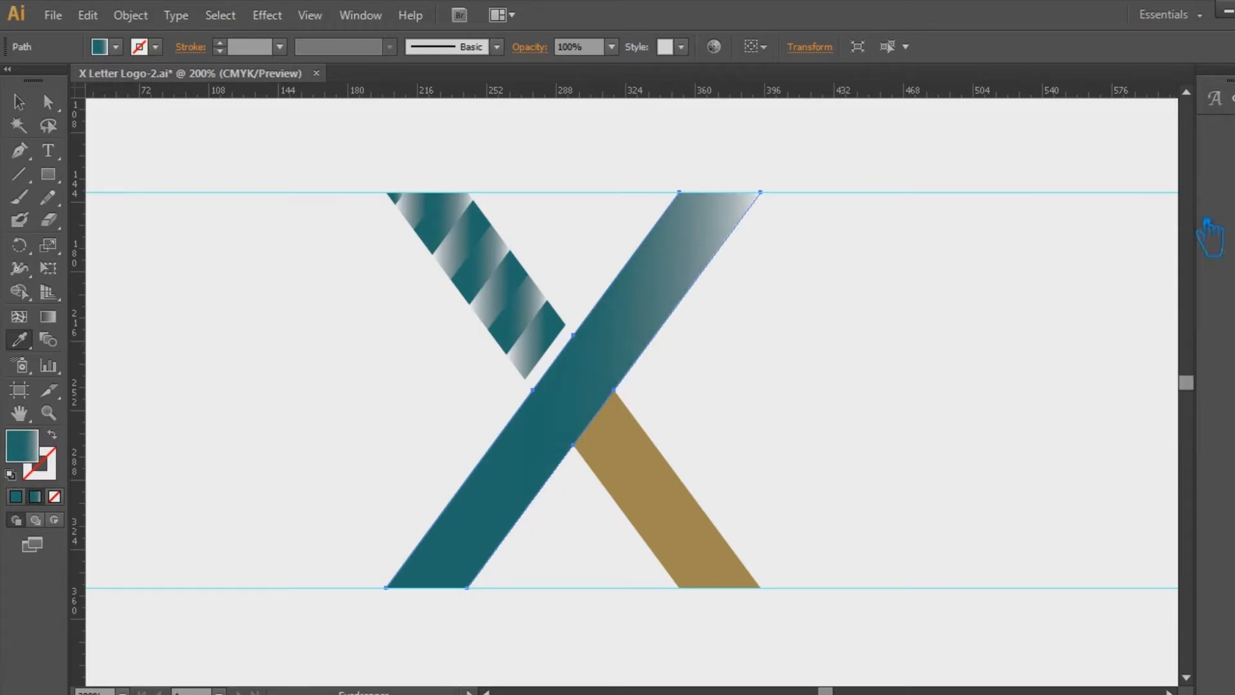
click(18, 102)
click(876, 360)
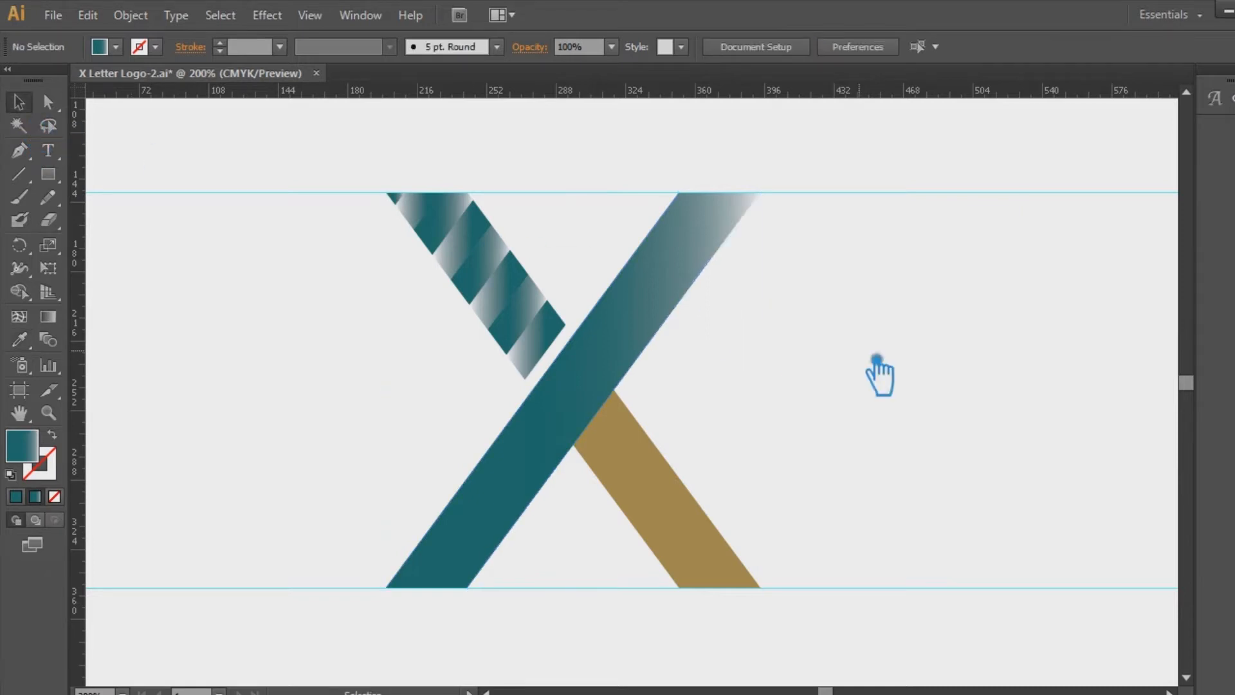
key(ctrl+s)
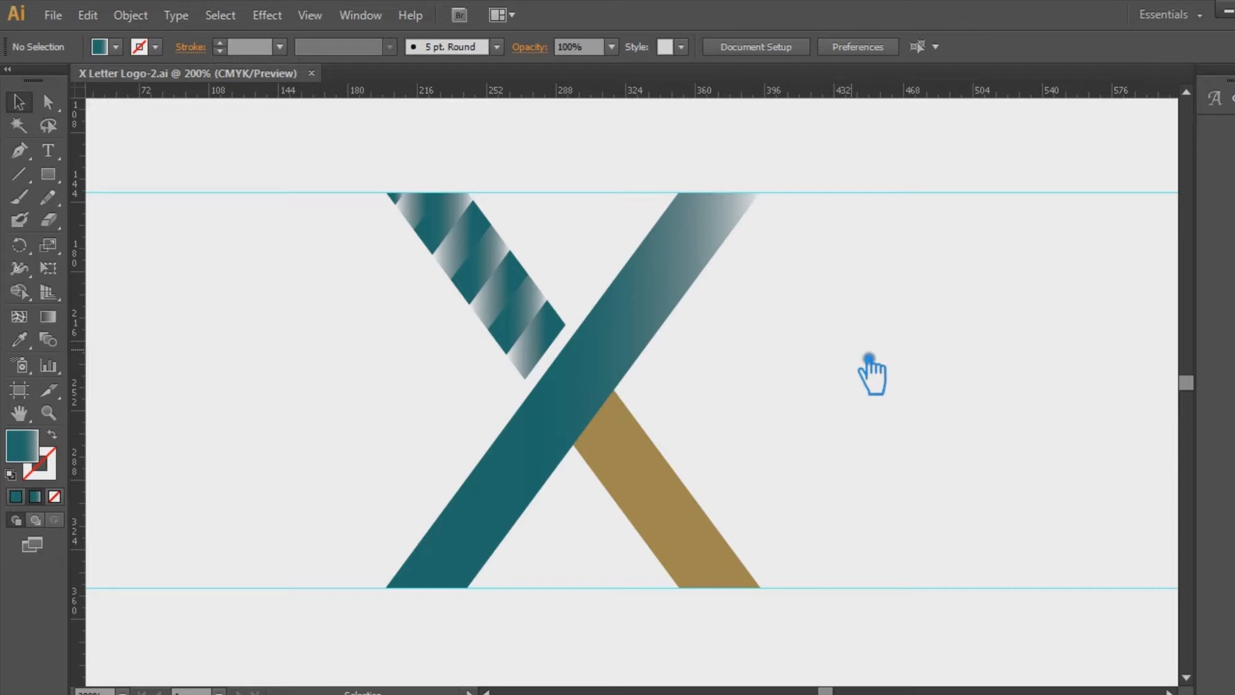
Apply the teal-to-white stripe gradient to the gold lower arm with the Eyedropper tool.
click(698, 509)
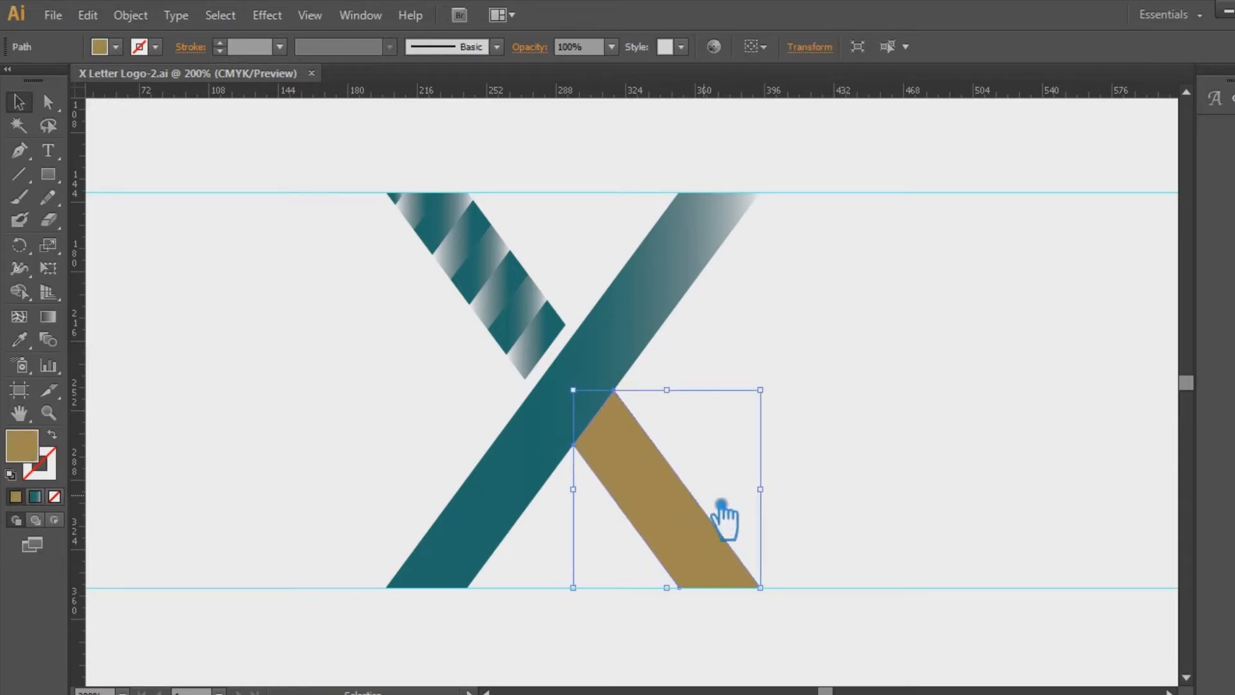
click(19, 339)
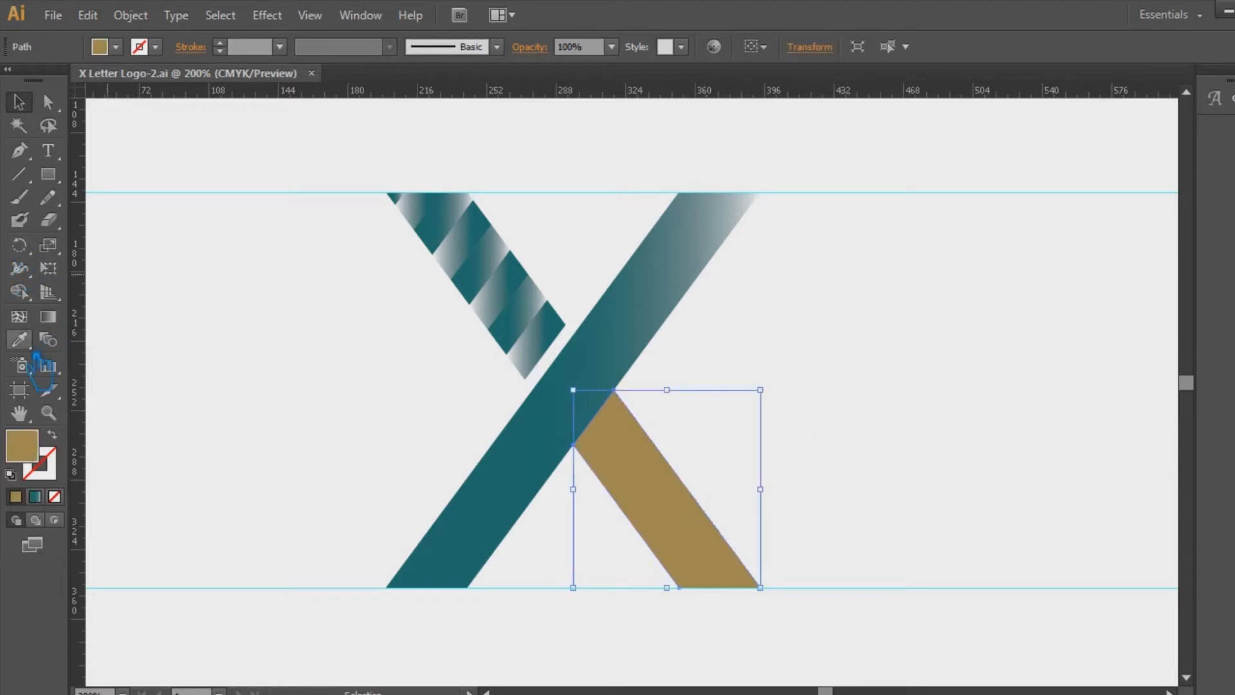
click(487, 254)
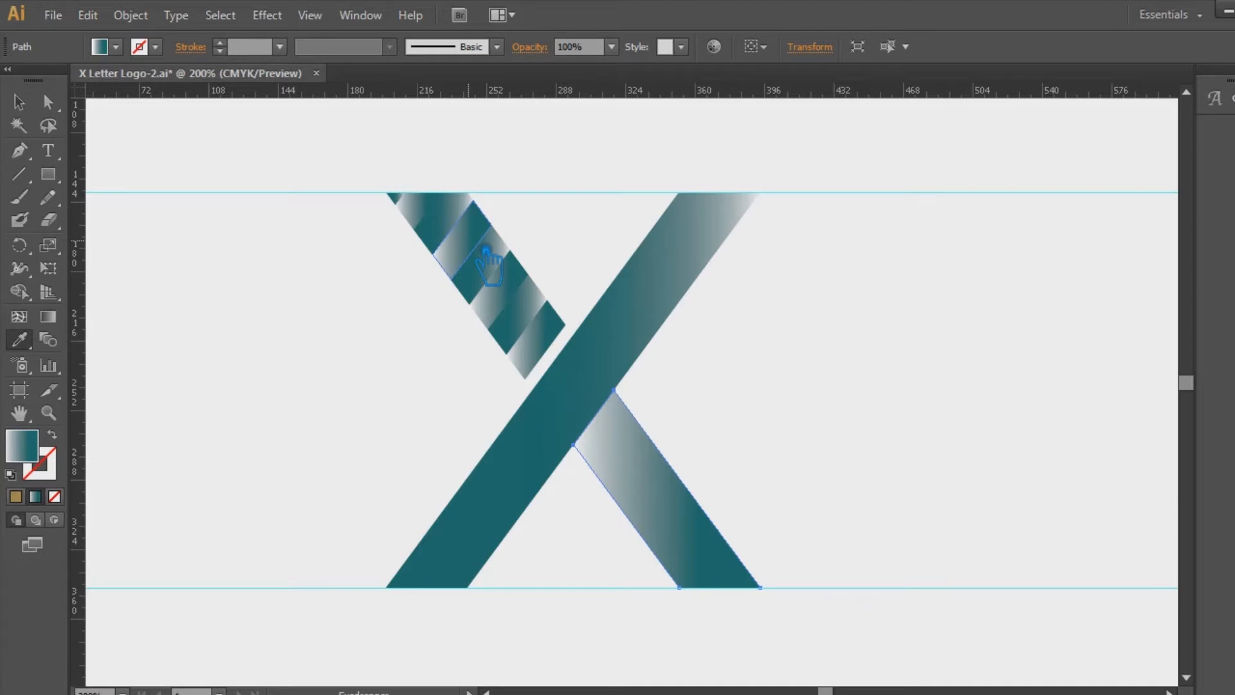
Move the lower arm's teal gradient stop farther from the white stop and set the gradient midpoint to 19.69%.
key(ctrl+F9)
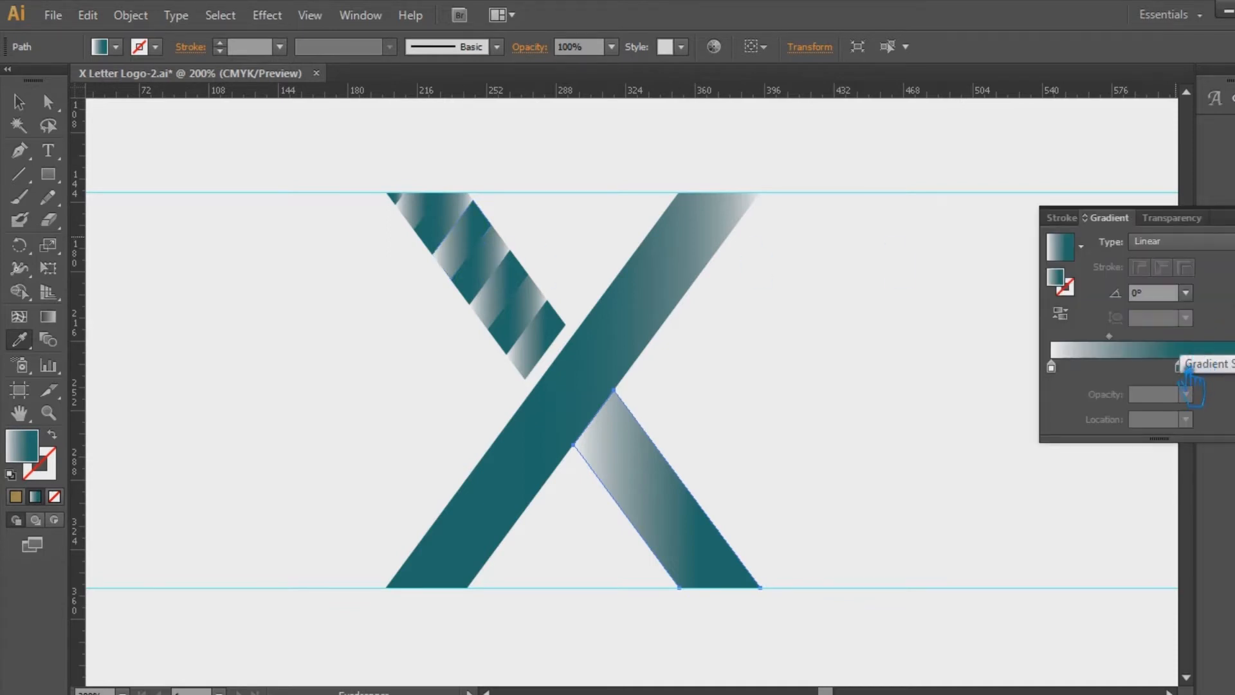
drag(1179, 367, 1219, 367)
drag(1146, 348, 1104, 348)
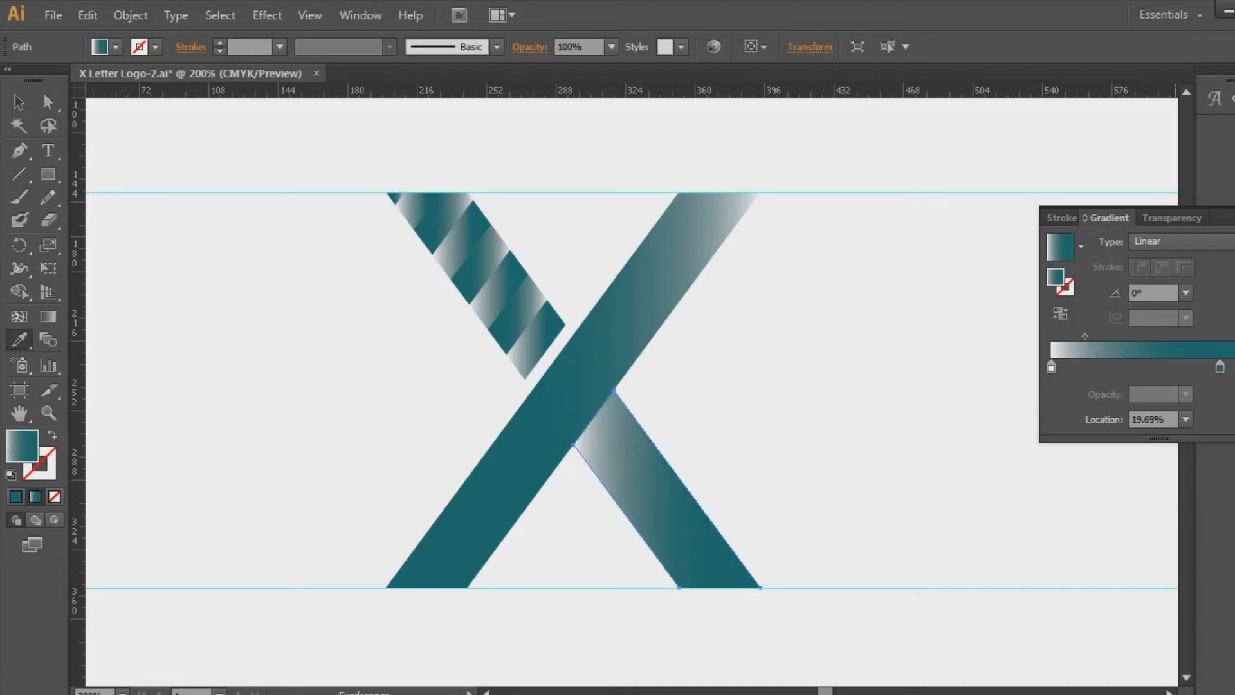
click(19, 101)
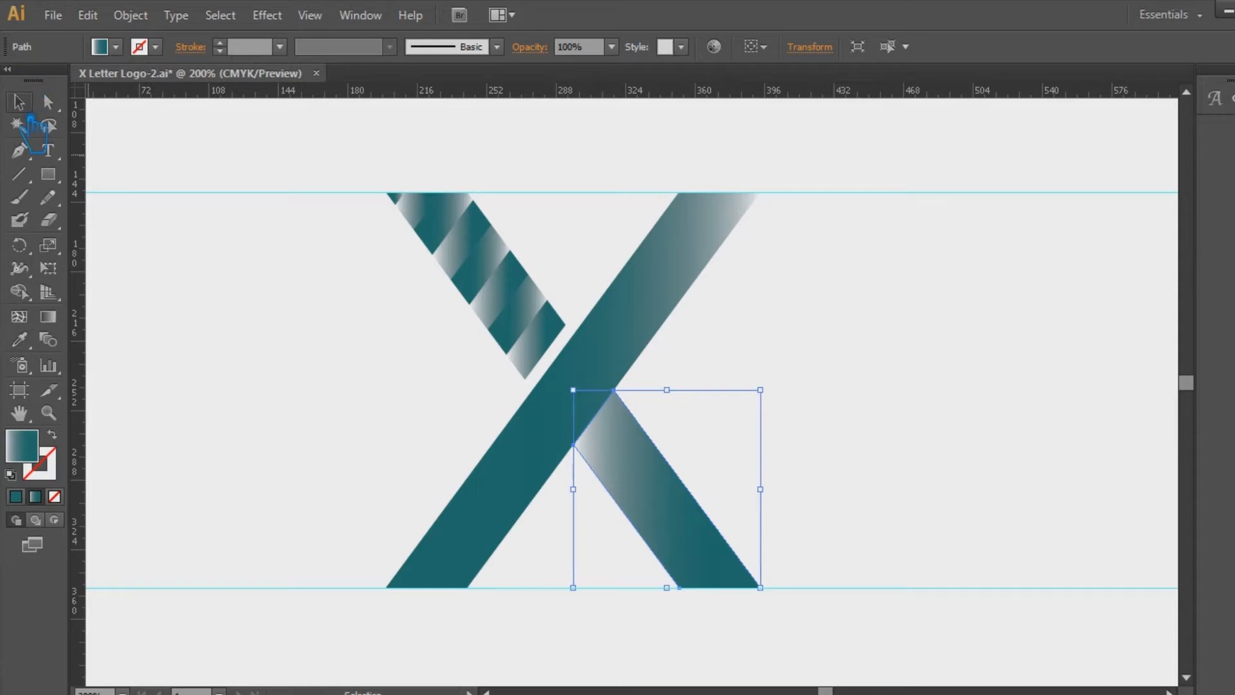
Start a Pen path along the diagonal bar's lower-right edge, with anchors beyond both sides of the lower arm.
key(ctrl+plus)
key(ctrl+plus)
key(space)
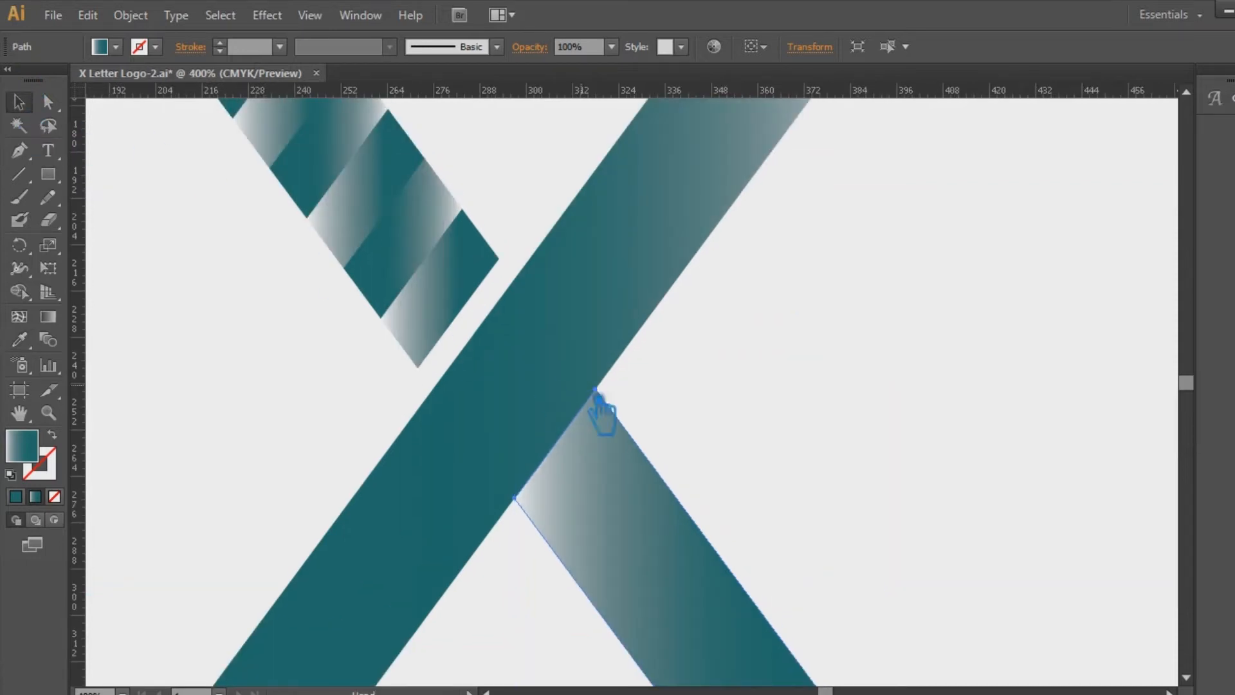
scroll(827, 413, down, 3)
drag(827, 414, 878, 360)
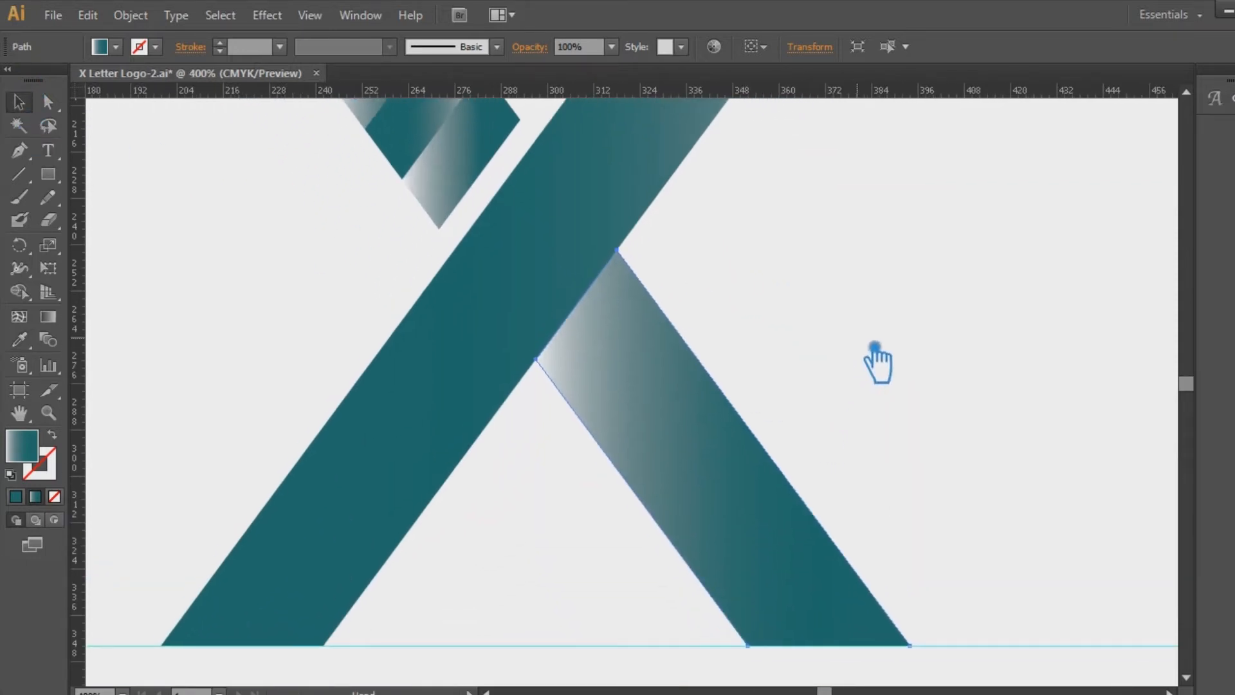
click(19, 149)
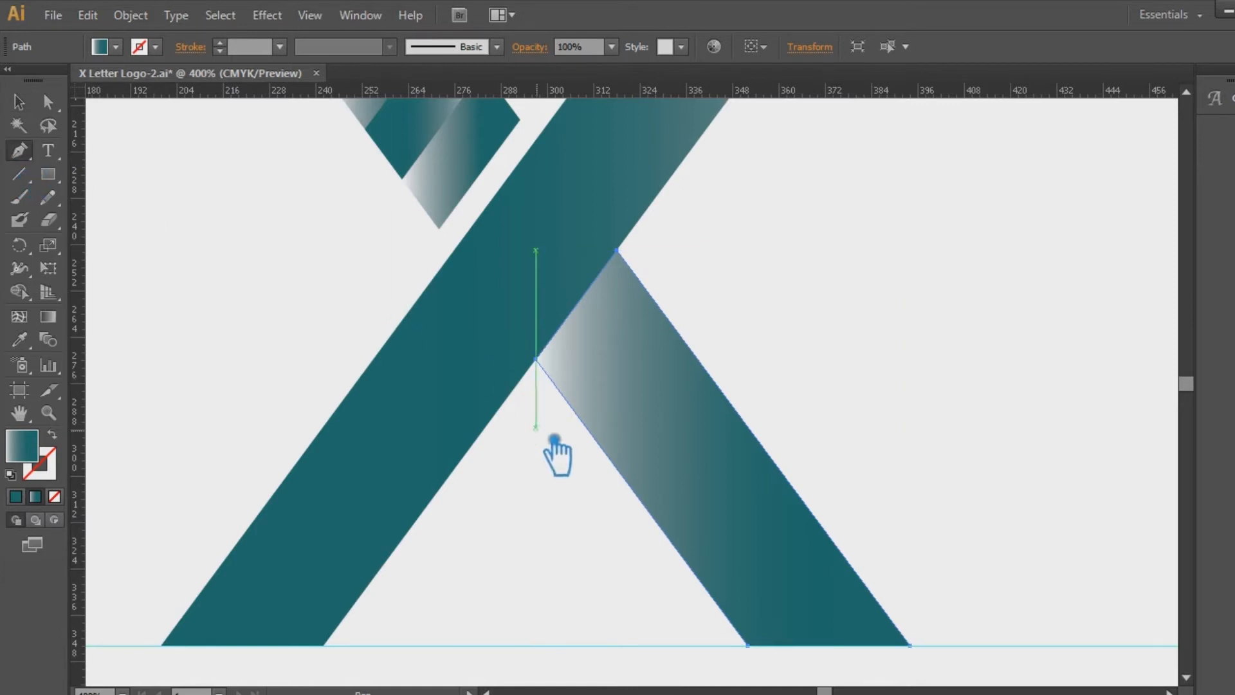
click(471, 447)
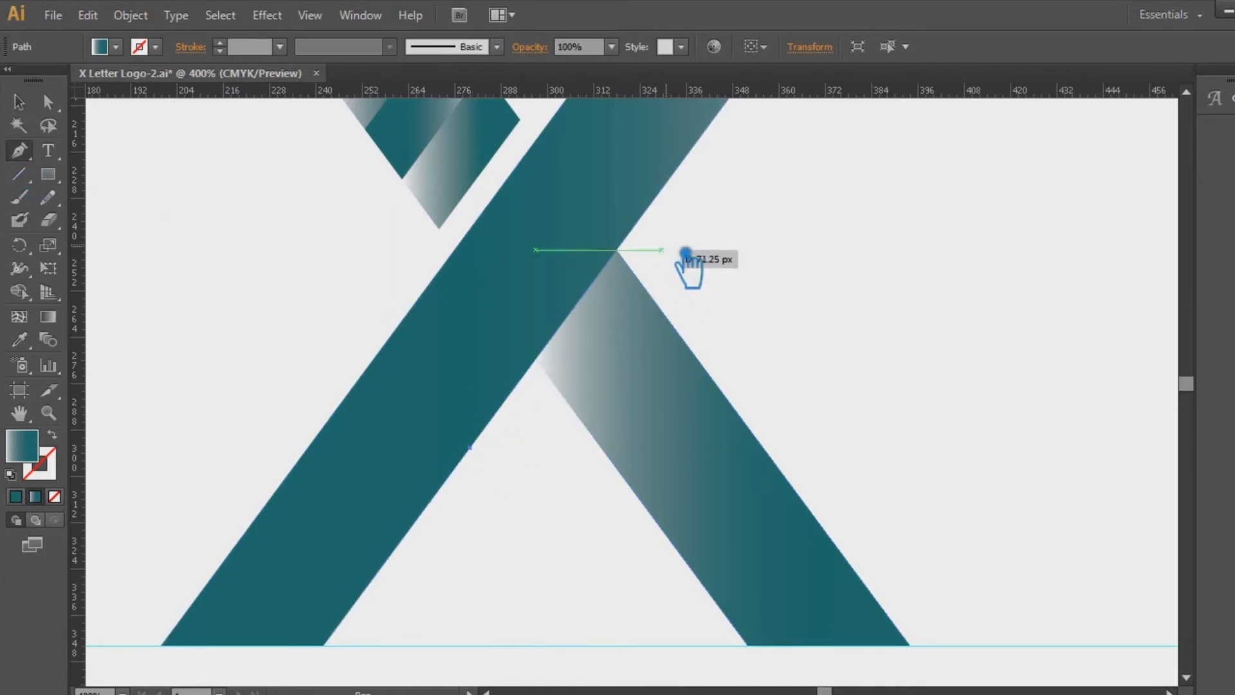
click(697, 174)
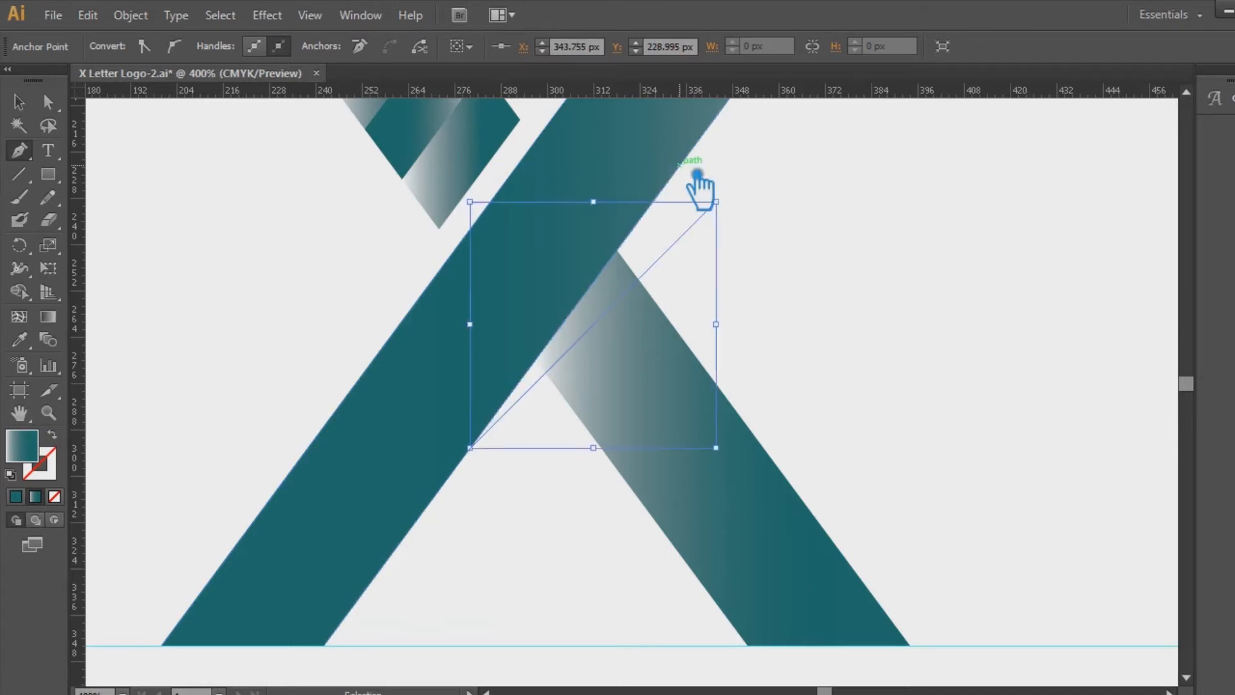
key(ctrl+z)
click(679, 166)
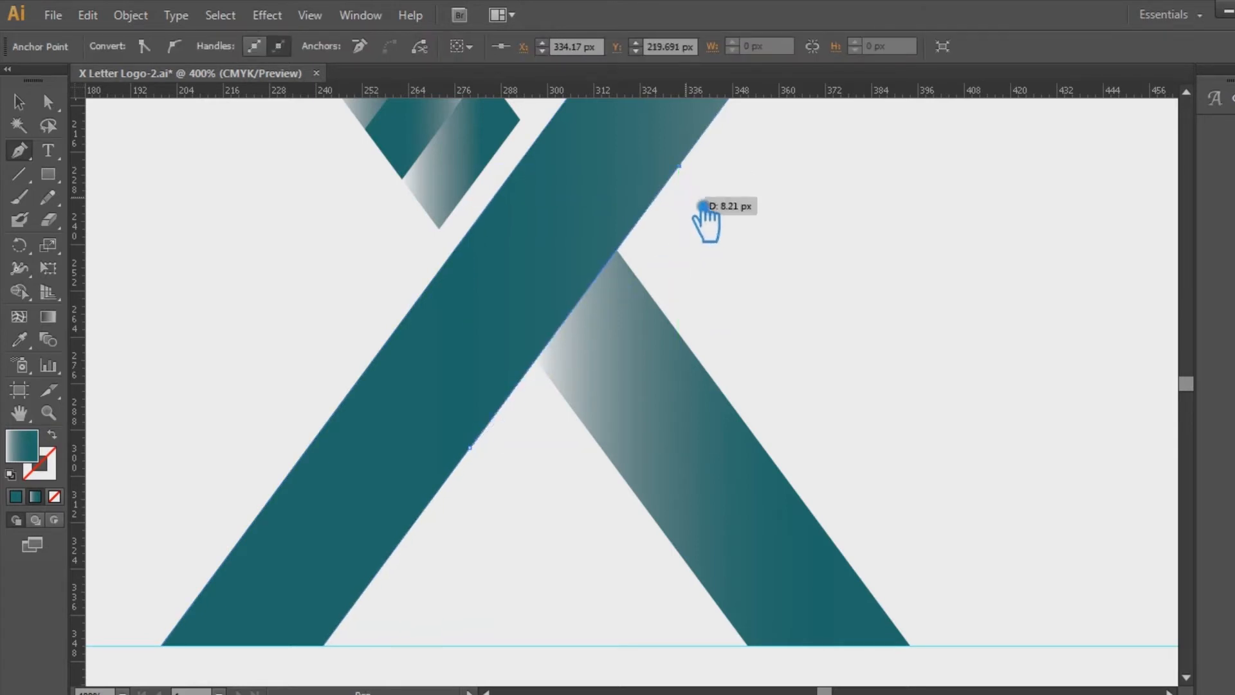
Close the Pen path as a thin strip parallel to the diagonal bar, overlapping the upper end of the lower arm.
drag(700, 210, 496, 481)
click(477, 471)
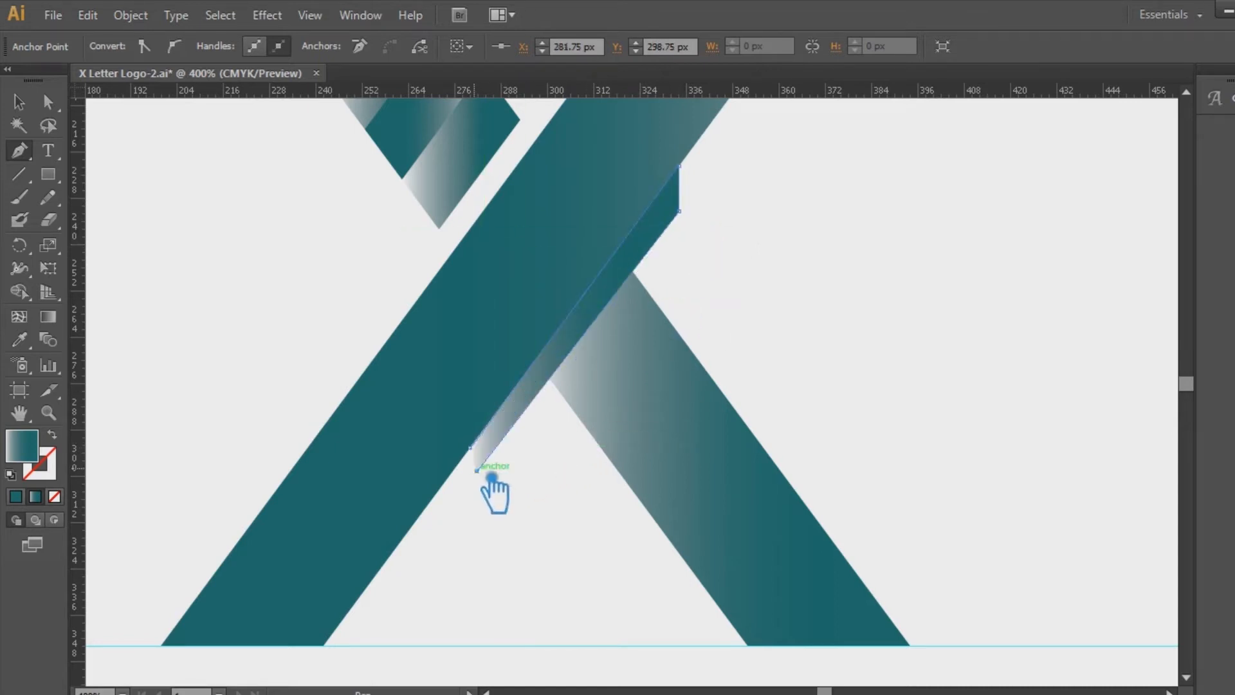
click(470, 448)
drag(489, 461, 502, 484)
click(470, 448)
drag(493, 459, 483, 475)
Divide the lower arm and the overlapping thin strip with Pathfinder.
click(19, 102)
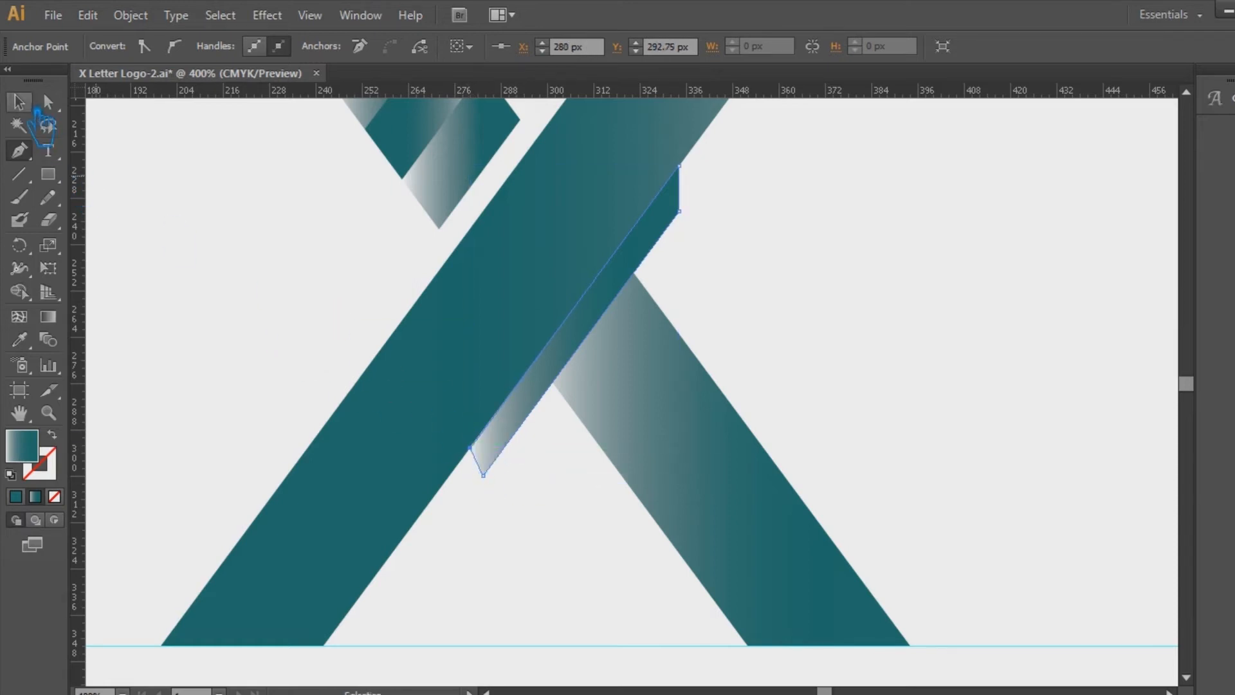
shift+click(676, 441)
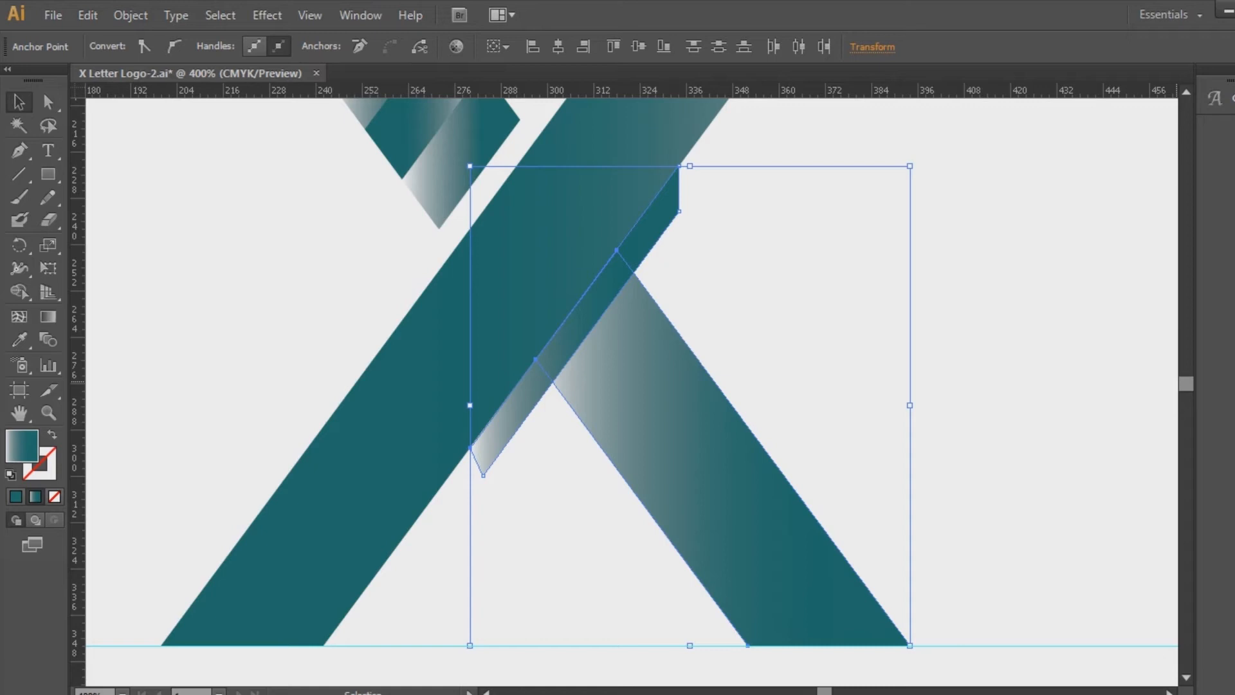
key(ctrl+shift+F9)
click(1076, 536)
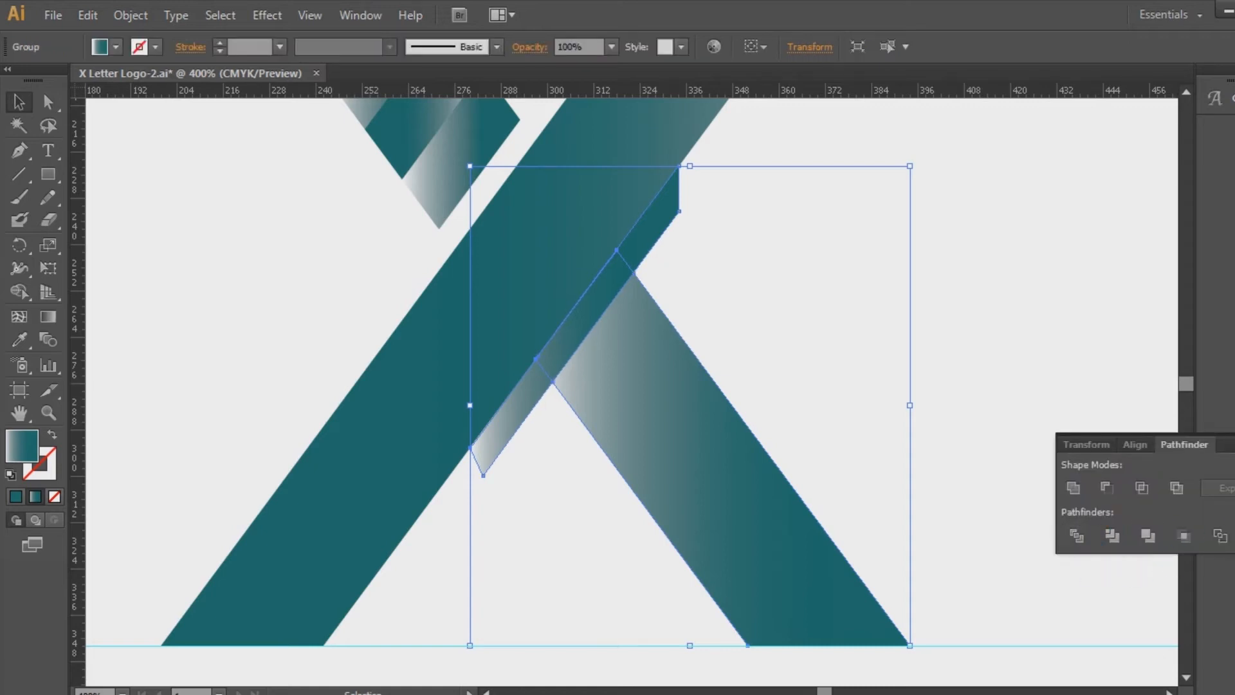
Ungroup the divided shapes and delete the strip ends that stick out on both sides of the lower arm.
key(ctrl+shift+F9)
click(1085, 375)
click(664, 229)
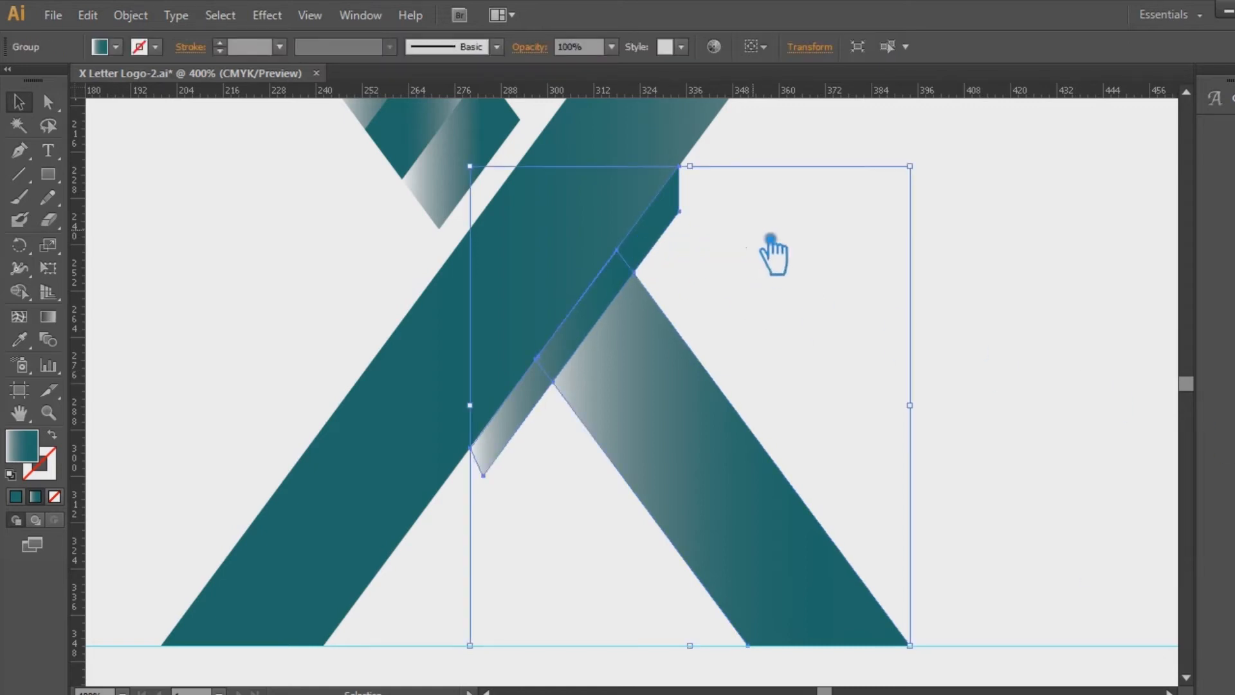
right_click(689, 223)
click(746, 328)
click(938, 331)
click(686, 235)
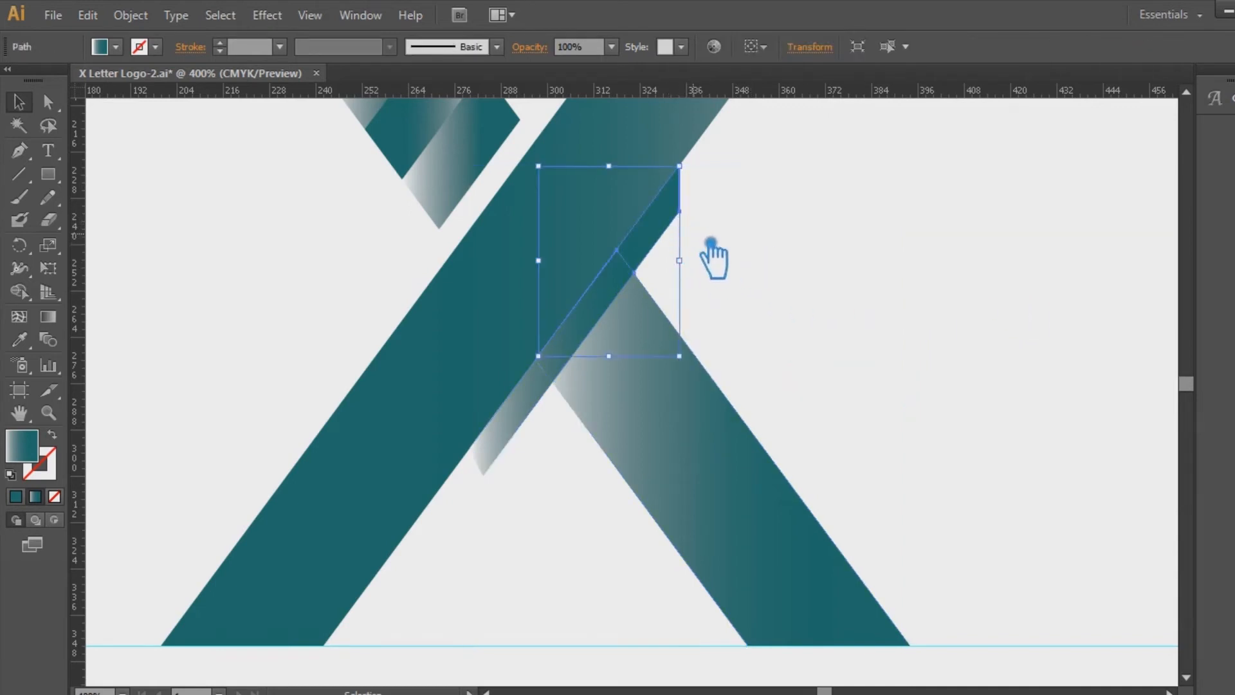
key(Delete)
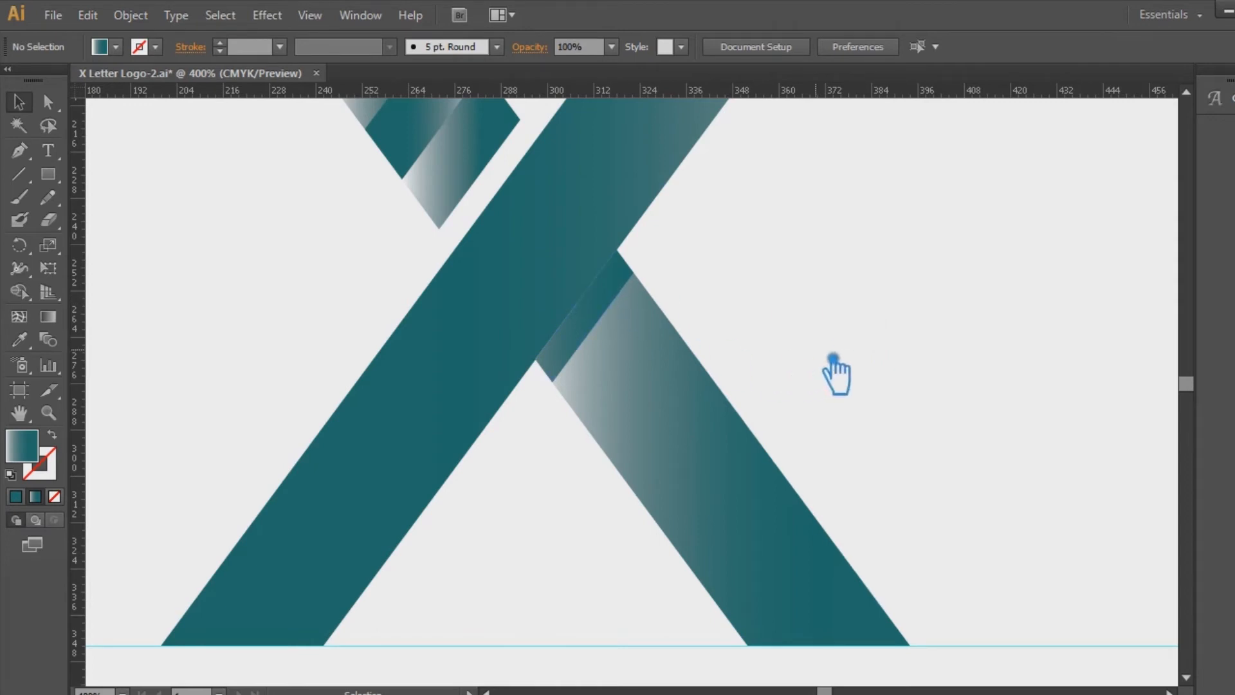
Fill the remaining strip between the diagonal bar and the lower arm with solid dark teal 063d3c.
click(607, 330)
click(19, 339)
click(496, 338)
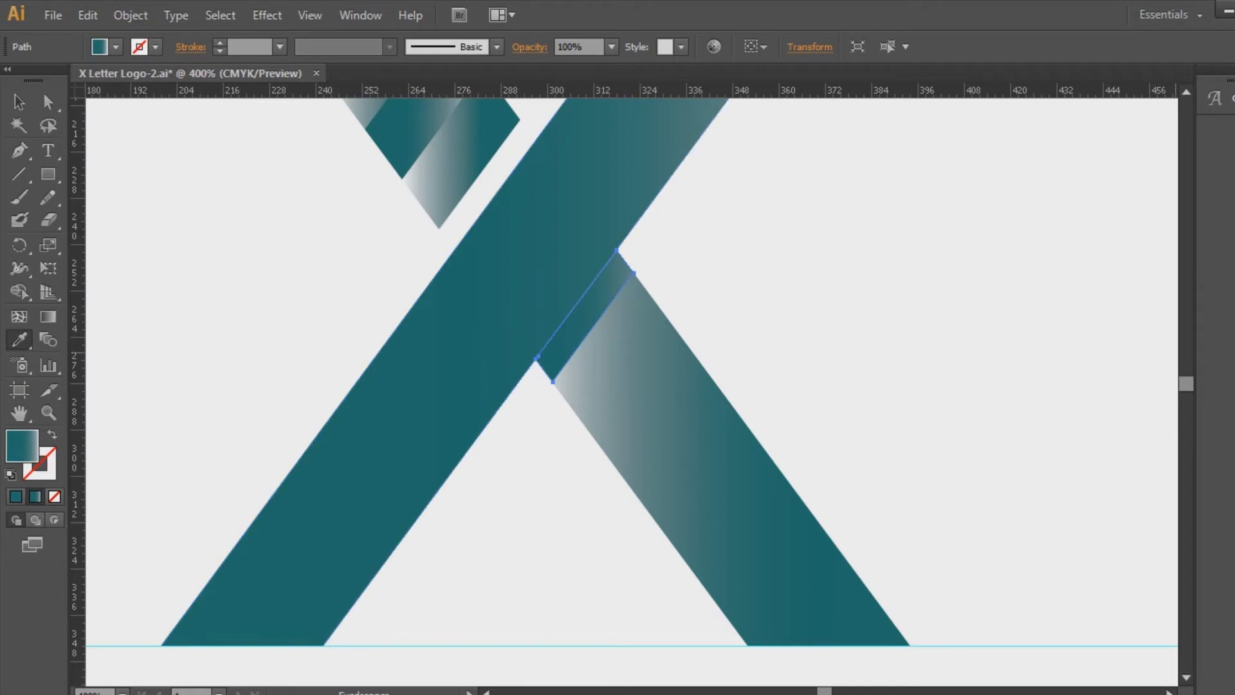
click(16, 496)
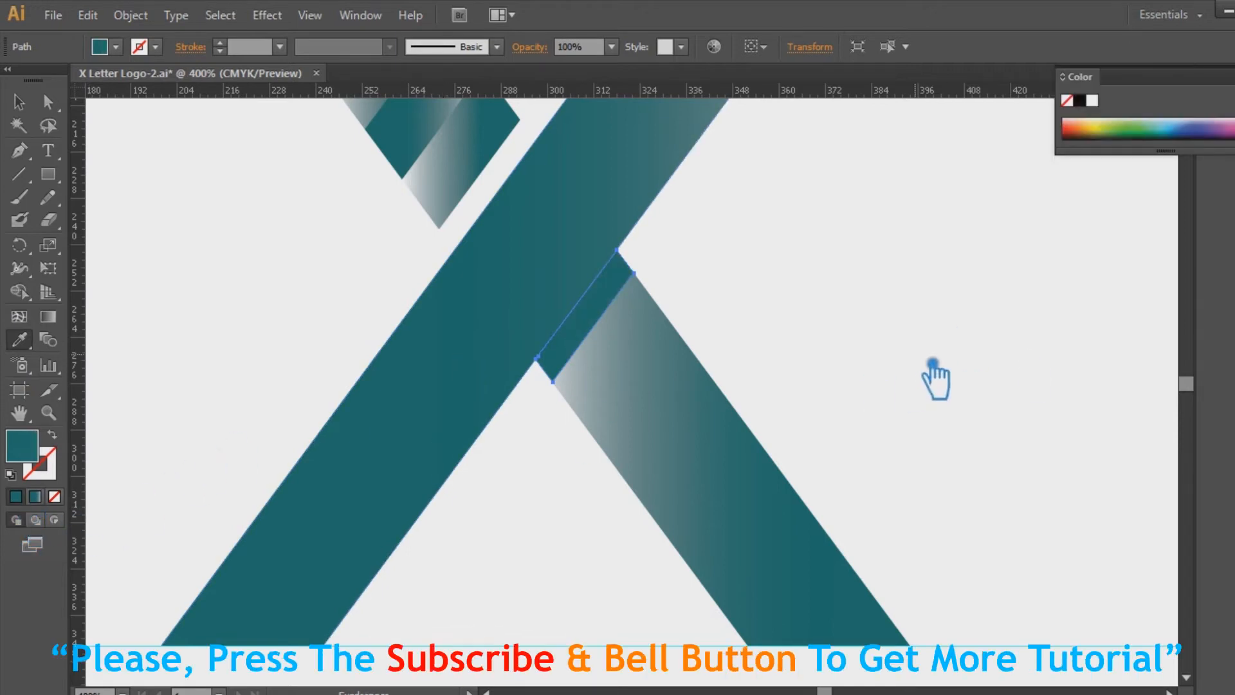
double_click(45, 450)
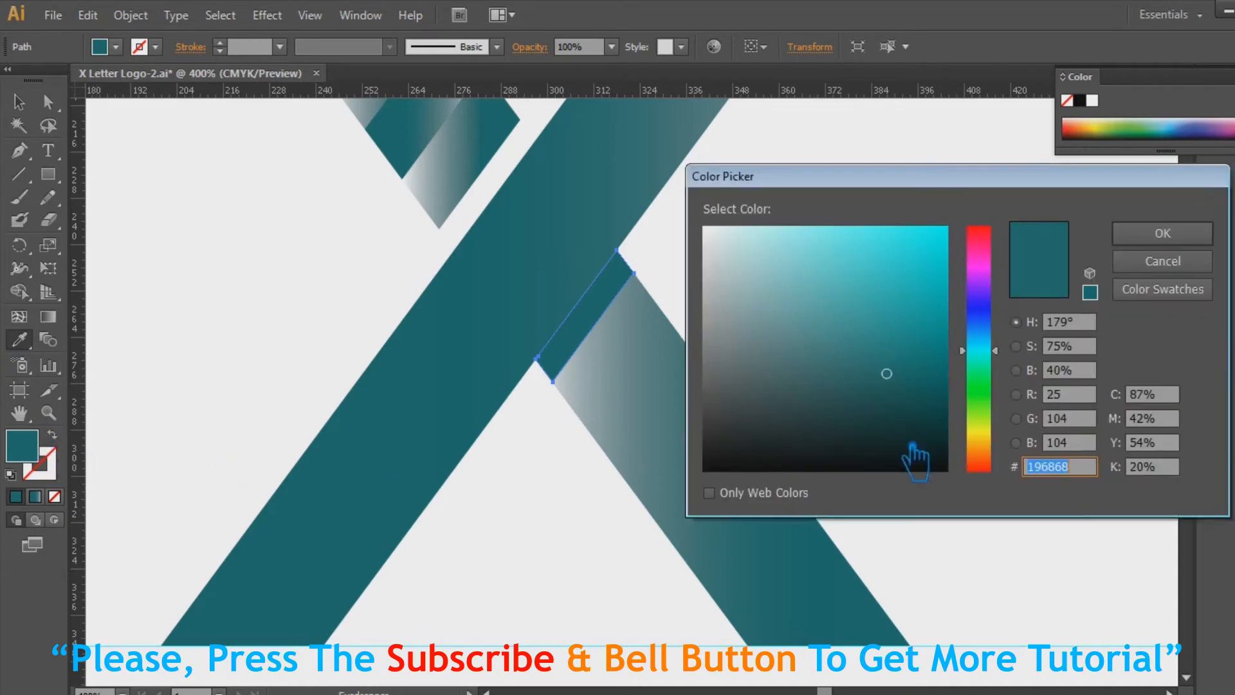
drag(935, 455, 927, 413)
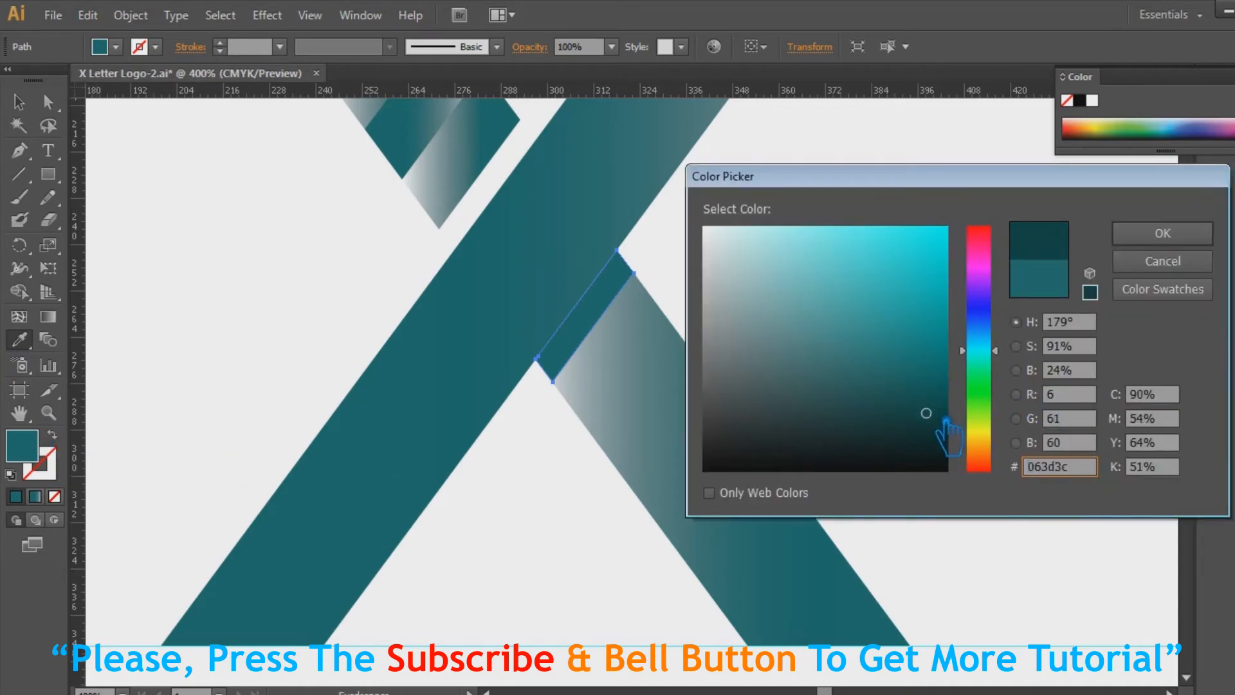
click(1161, 235)
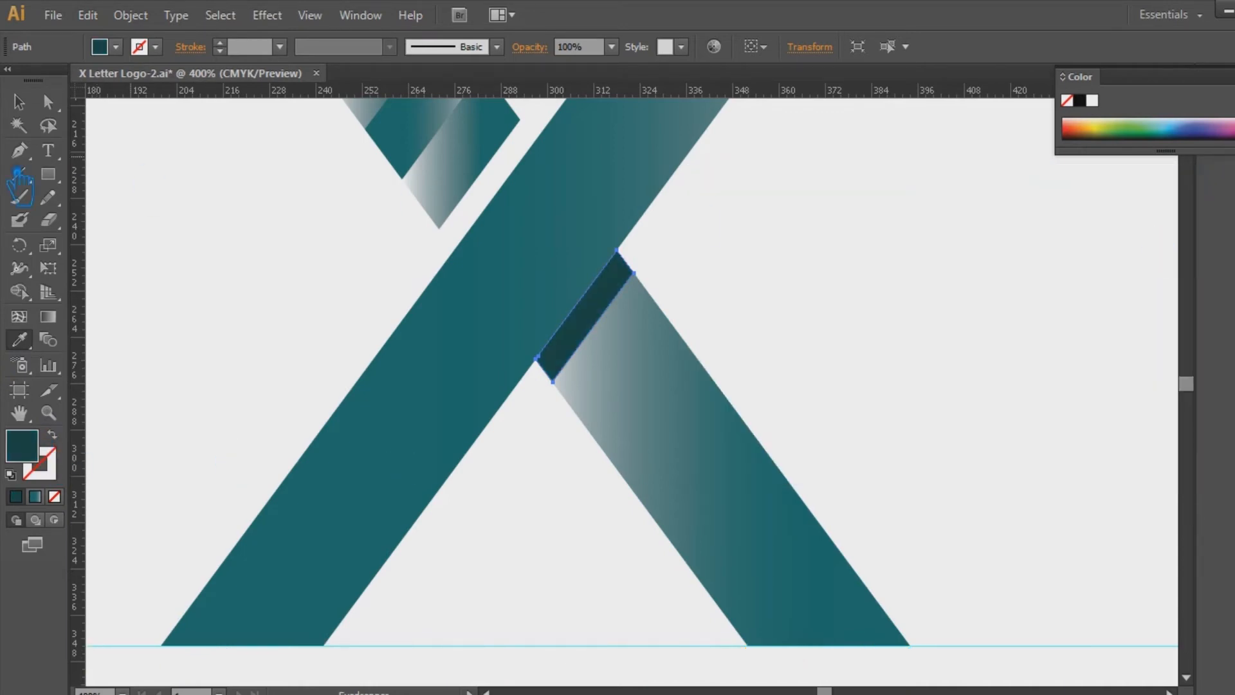
Inspect the dark shadow strip where the lower arm meets the diagonal bar, both close up and within the whole logo.
click(19, 101)
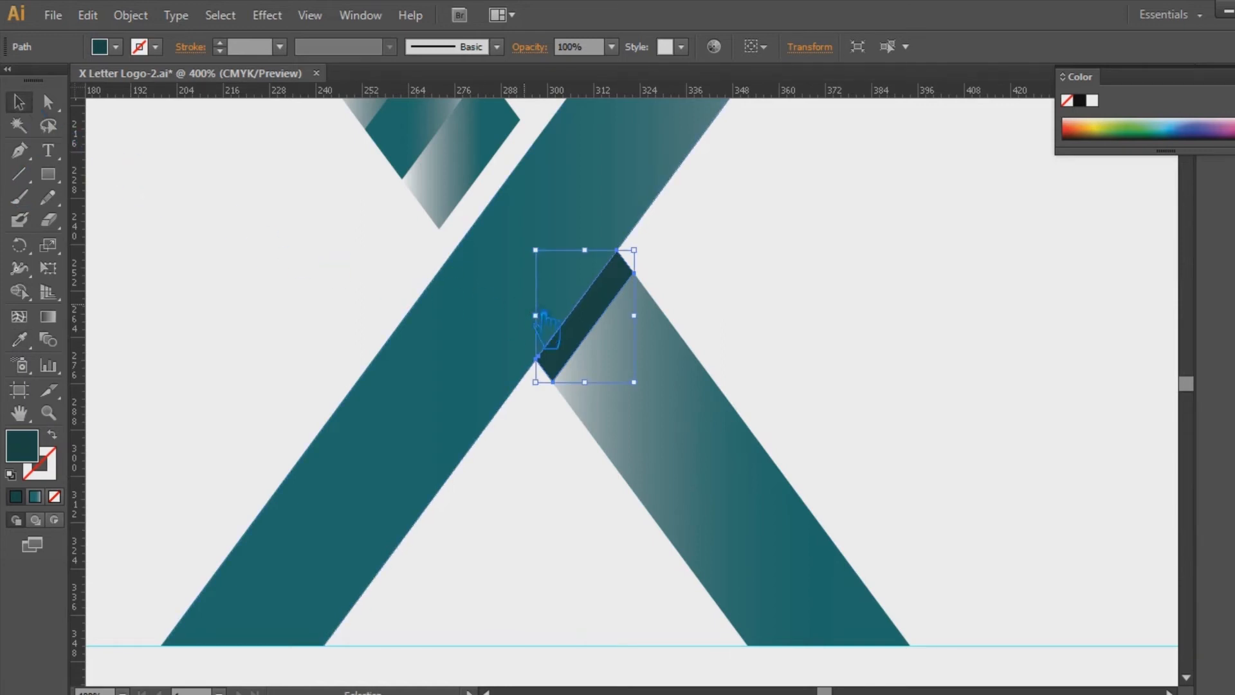
key(a)
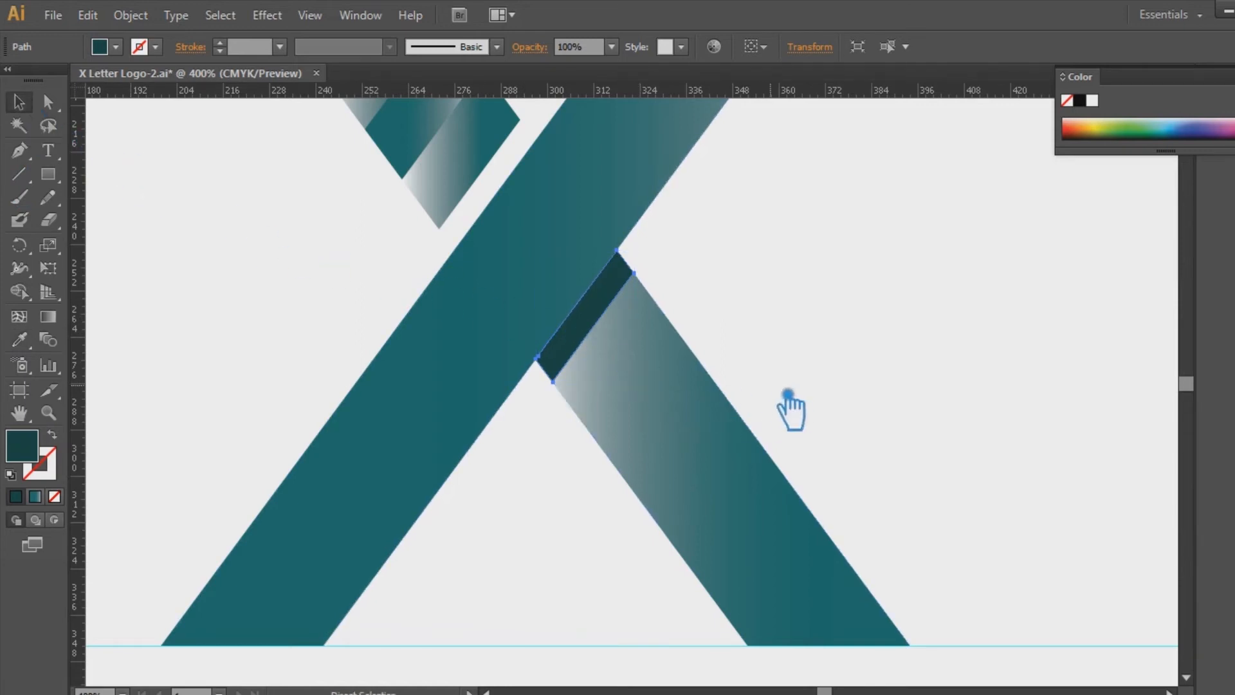
key(ctrl+0)
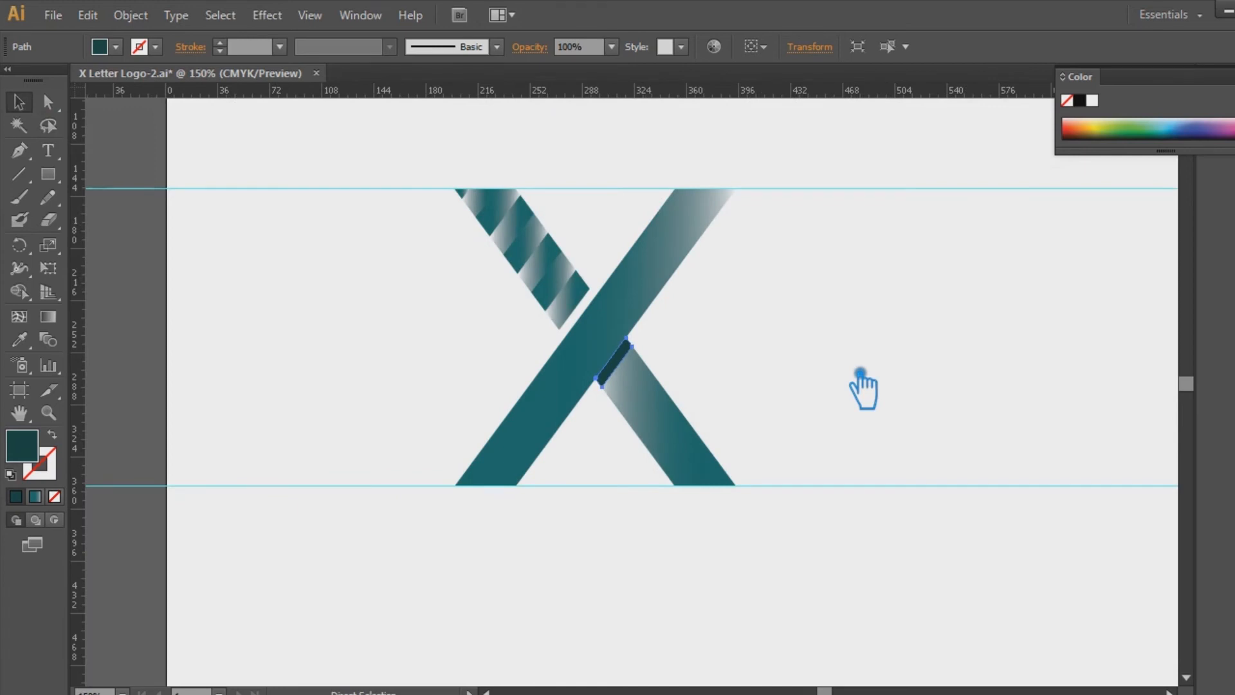
key(ctrl+=)
key(ctrl+=)
key(ctrl+=)
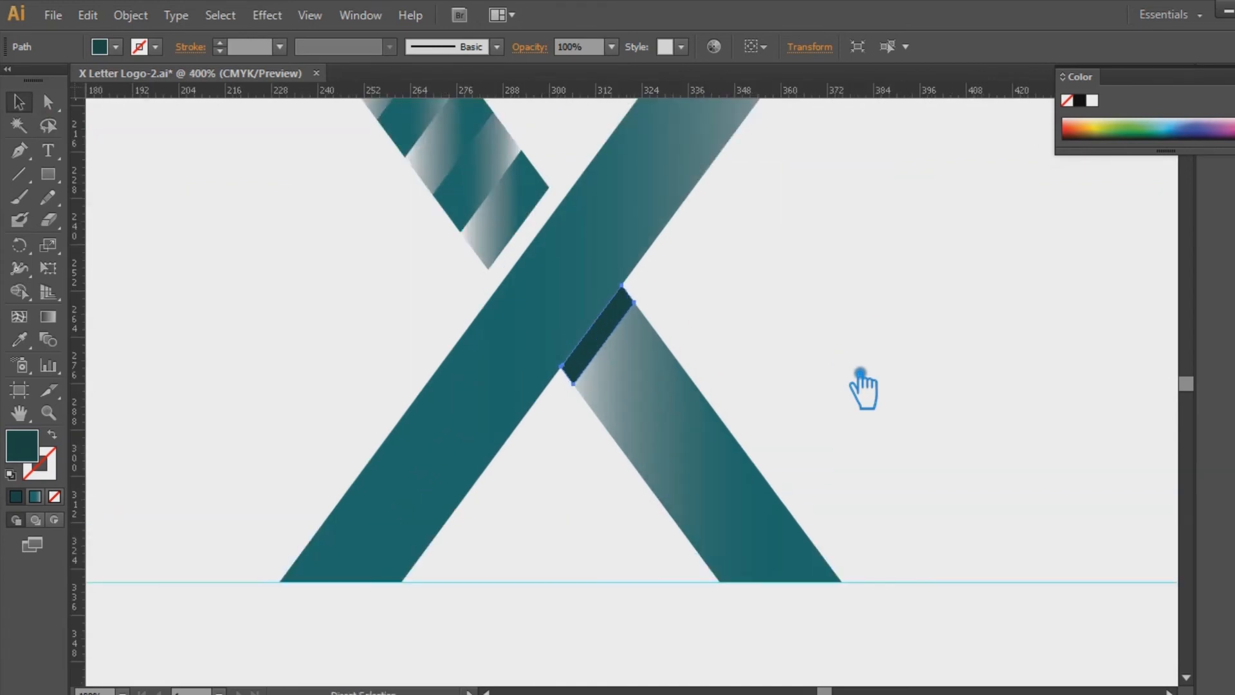
key(v)
click(881, 372)
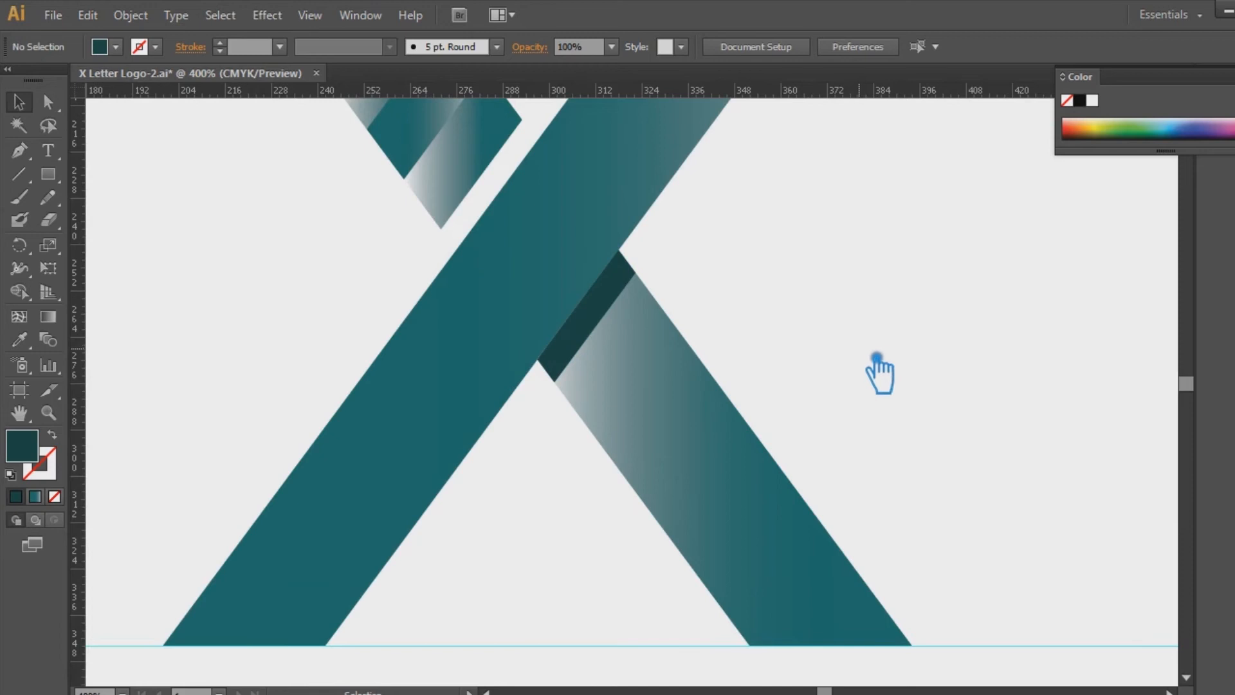
key(ctrl+minus)
key(ctrl+minus)
key(ctrl+minus)
key(ctrl+minus)
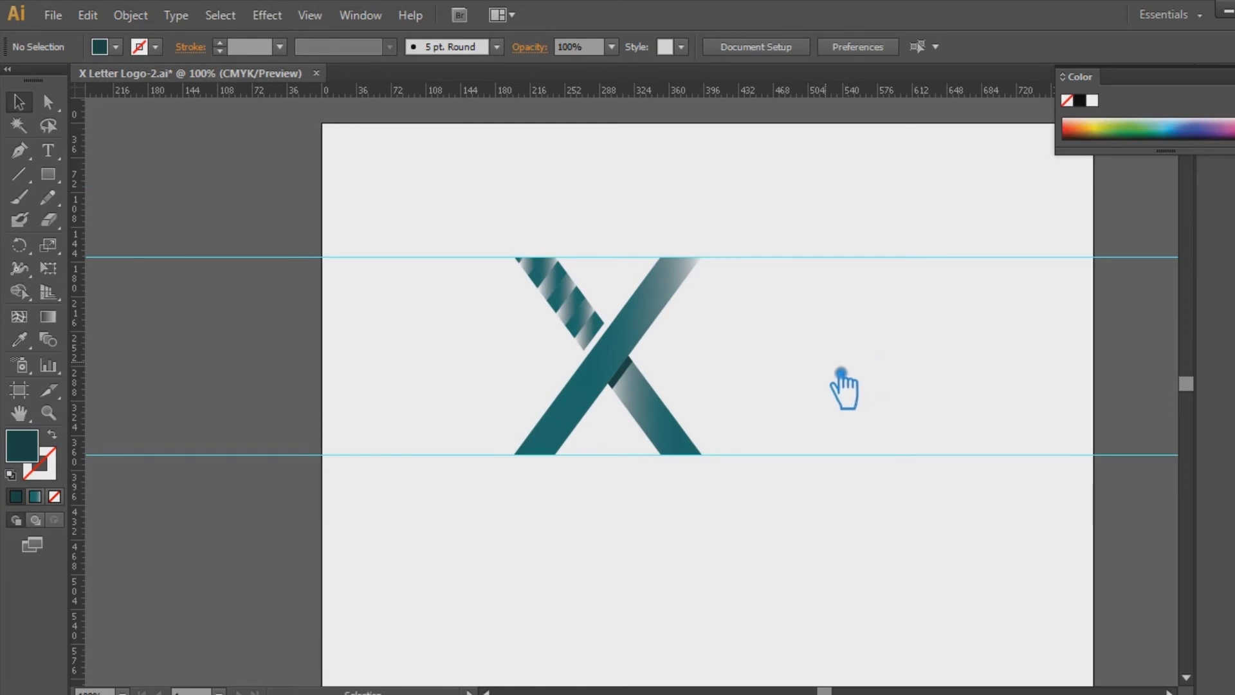
Delete the two horizontal guides above and below the X logo.
drag(750, 551, 448, 196)
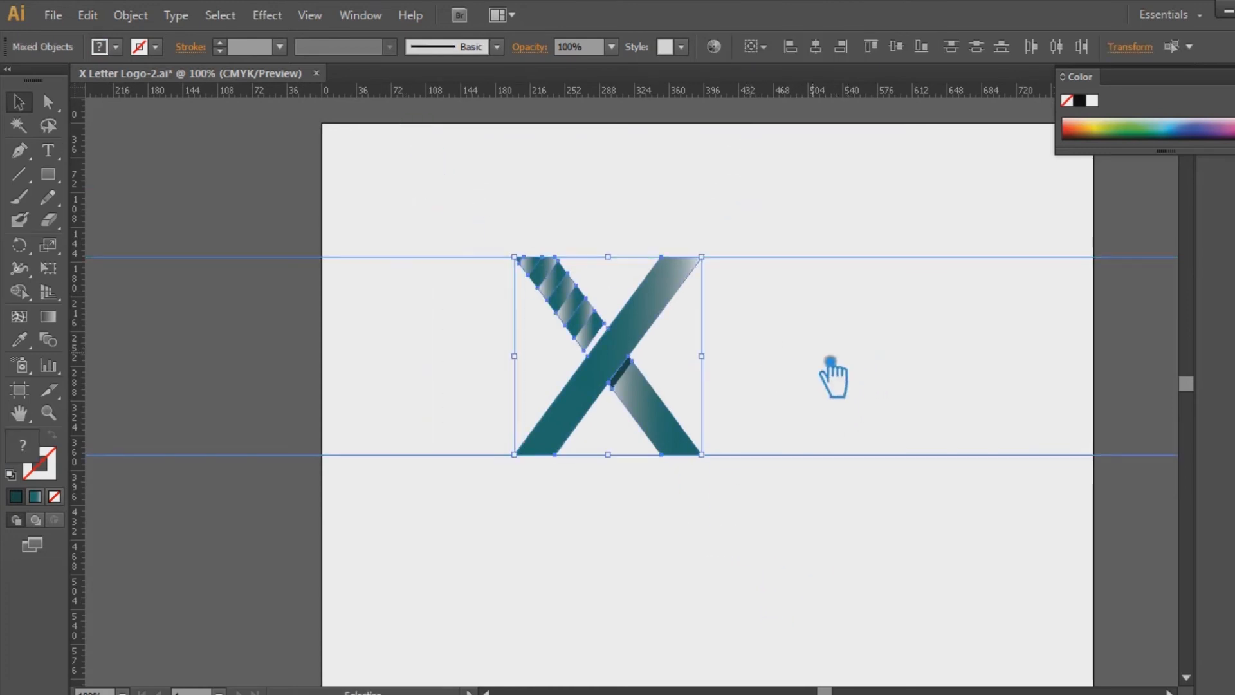
click(820, 319)
right_click(771, 257)
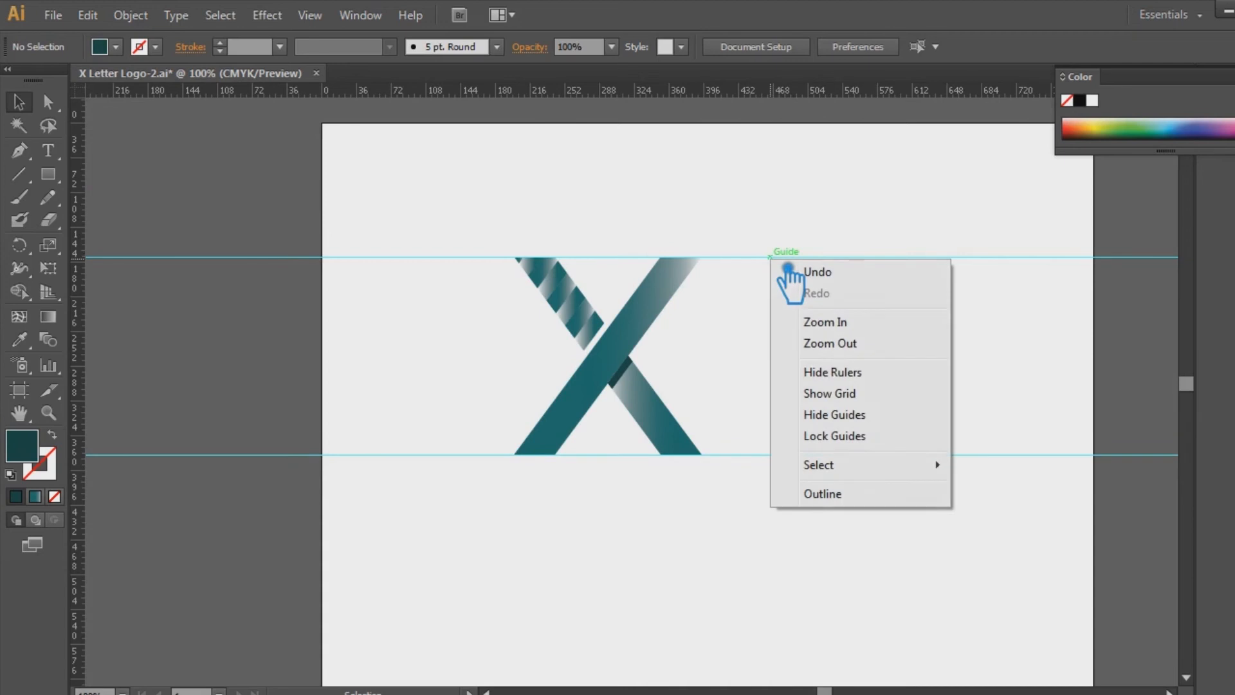
click(877, 543)
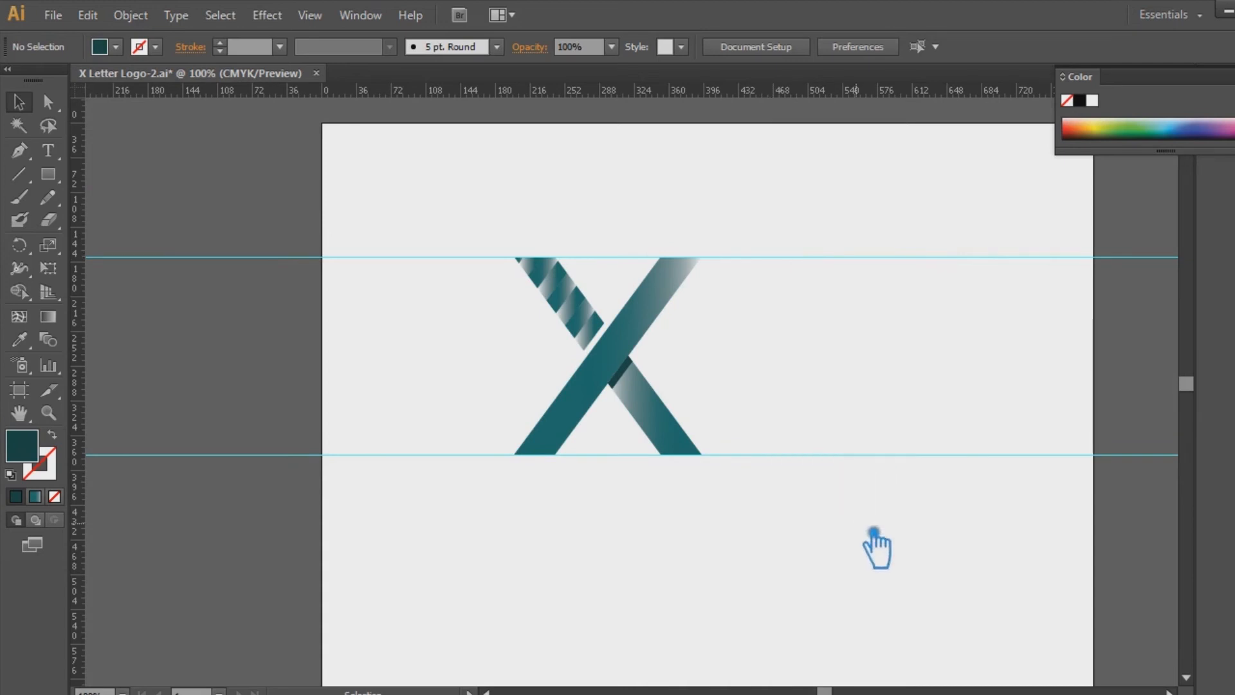
drag(877, 515, 751, 264)
key(Delete)
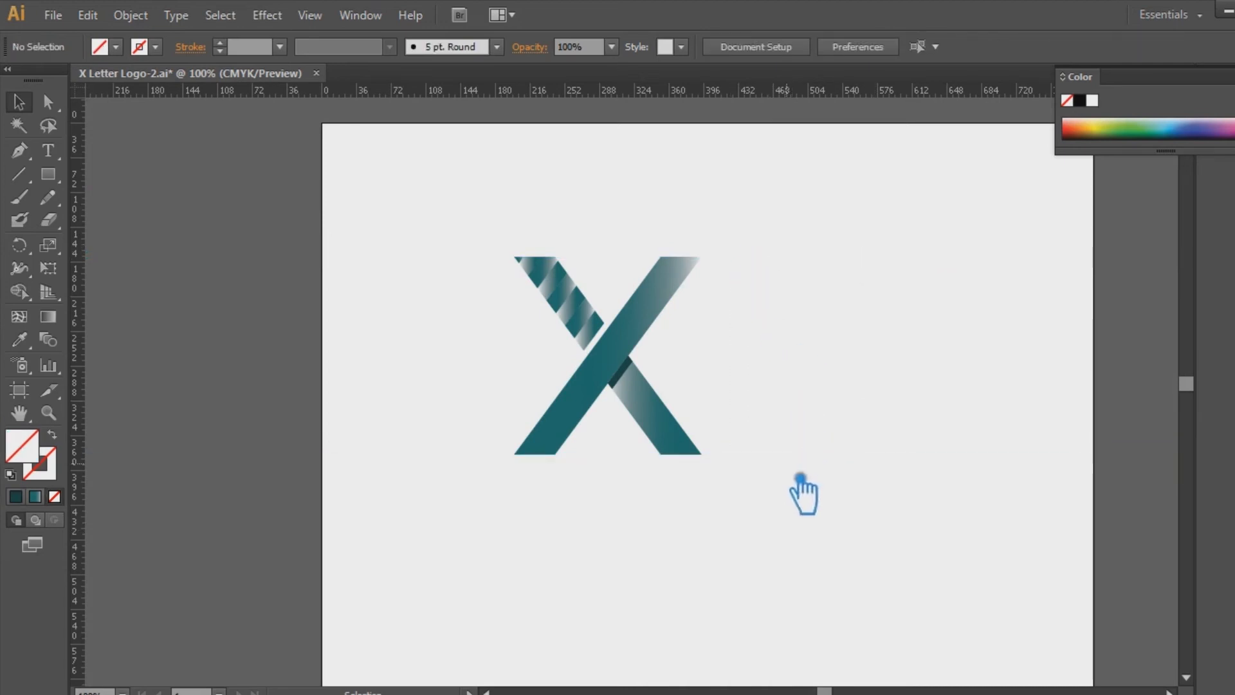
Group all the shapes of the X logo and move the group closer to the centre of the artboard.
drag(746, 523, 449, 212)
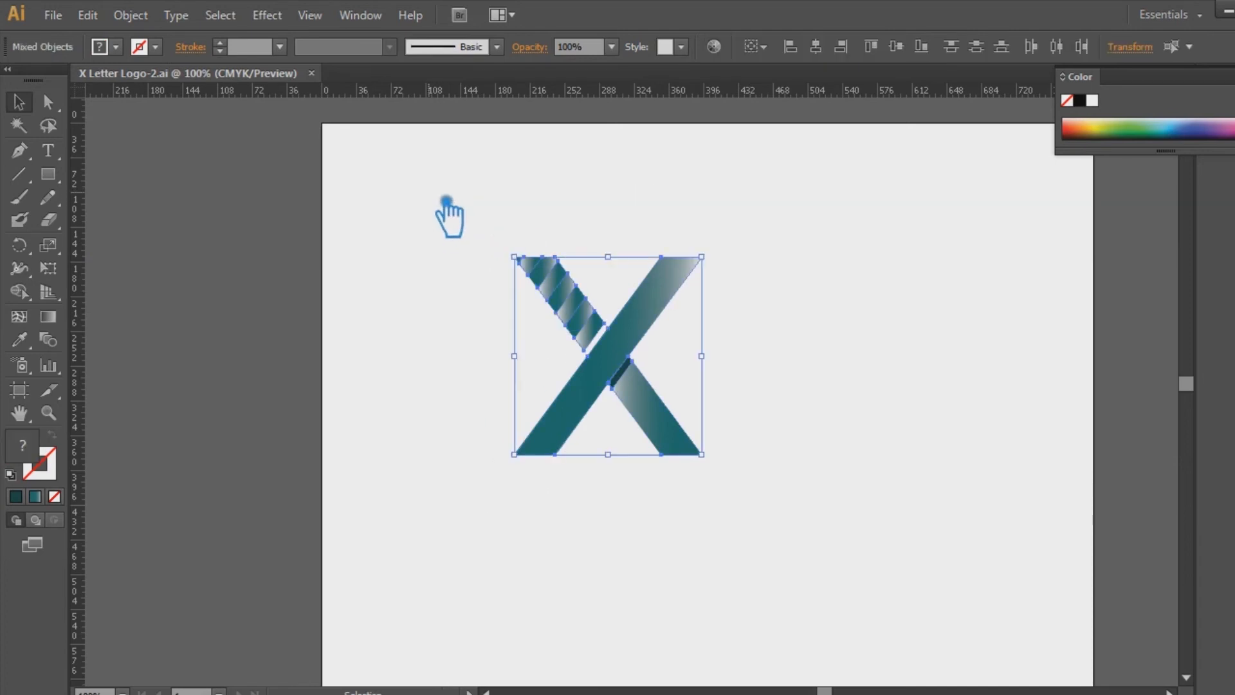
key(ctrl+g)
drag(663, 443, 720, 476)
click(835, 437)
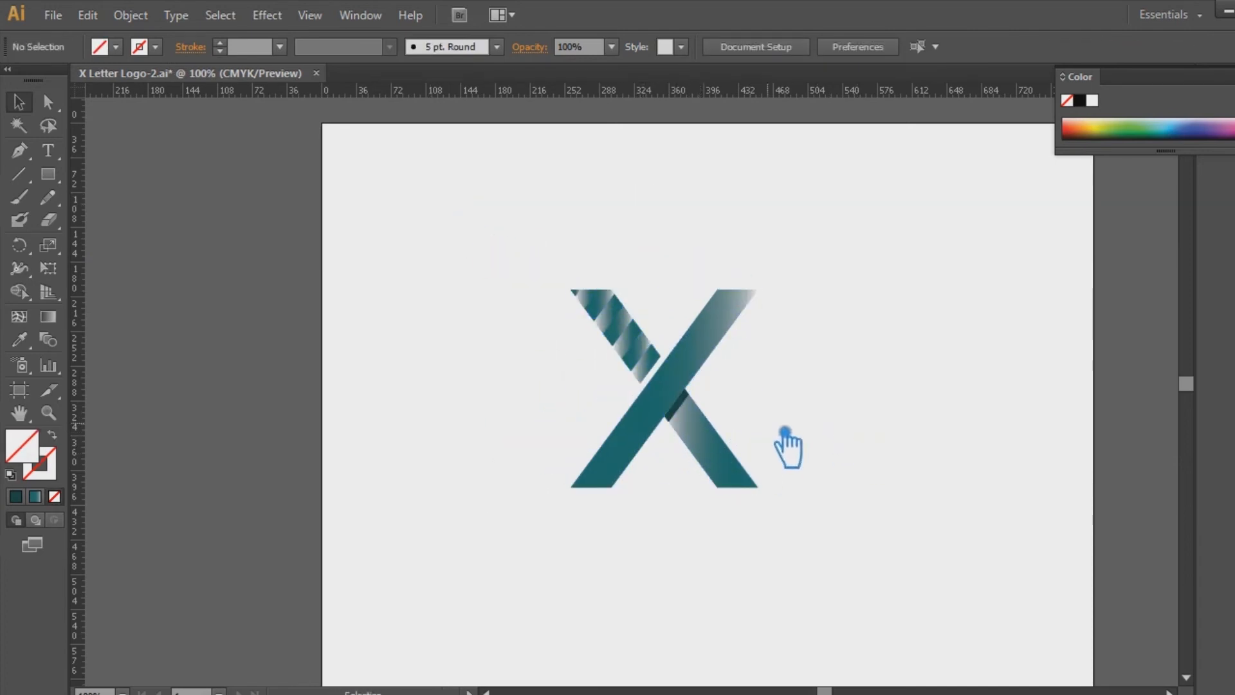
click(687, 391)
click(814, 393)
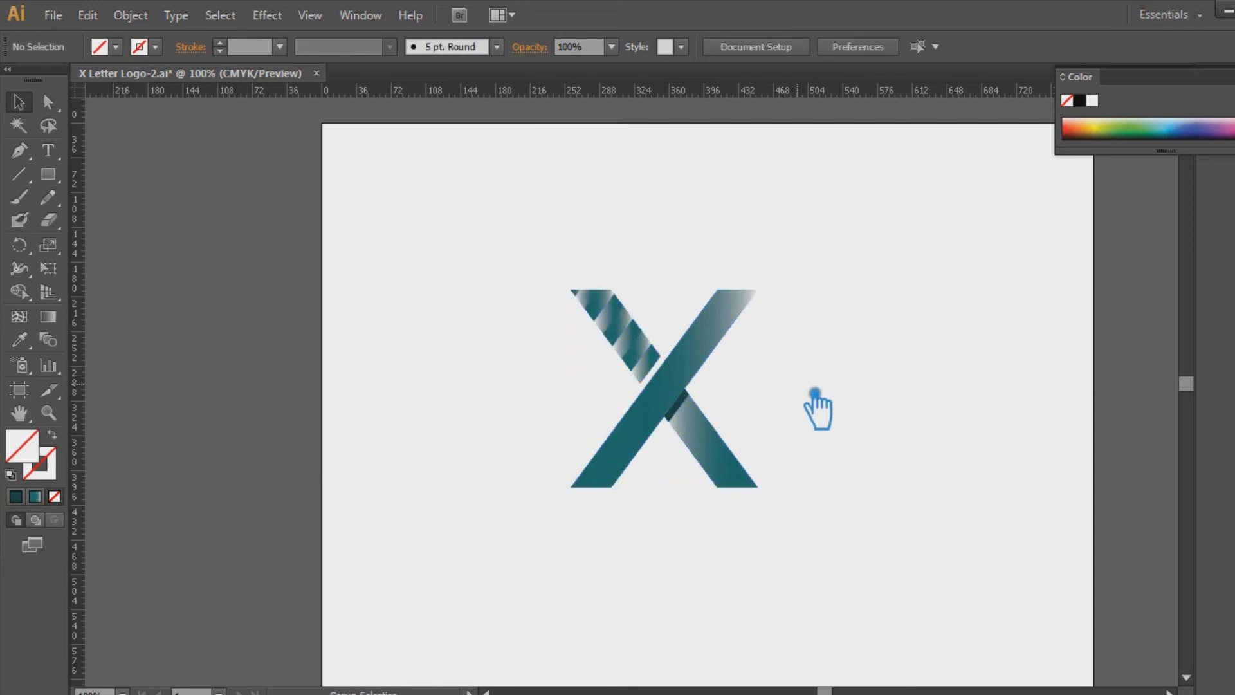
Paste the text X LETTER LOGO and TAGLINE HERE, and scale down and position the X symbol above it.
key(ctrl+v)
drag(699, 361, 716, 330)
drag(800, 255, 781, 276)
click(794, 367)
drag(724, 381, 723, 402)
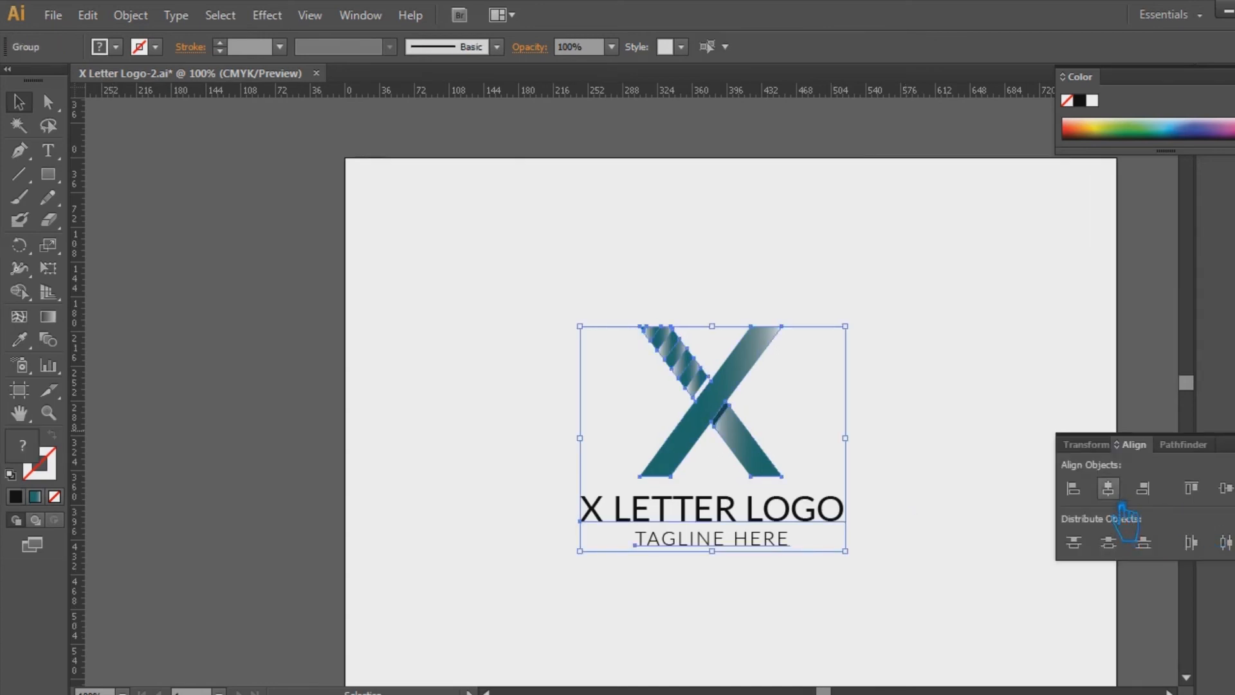
Align the X symbol and the two text lines on their horizontal centres, keeping the symbol above the text.
click(1109, 491)
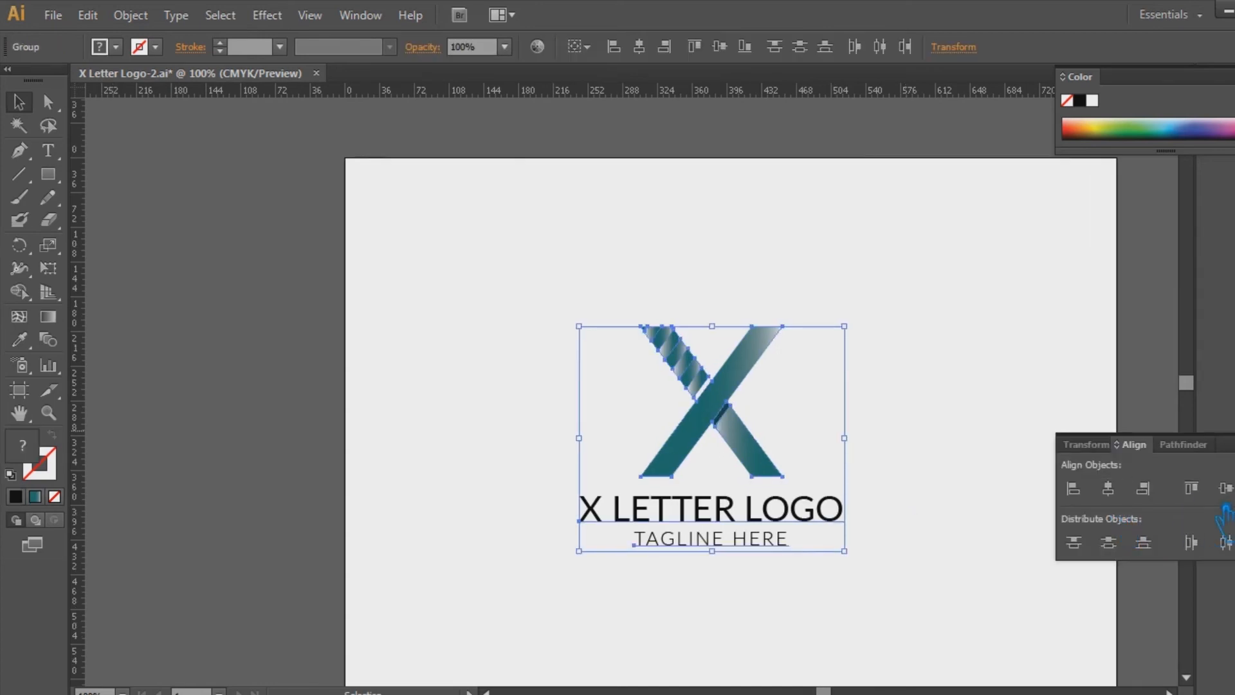
click(1226, 488)
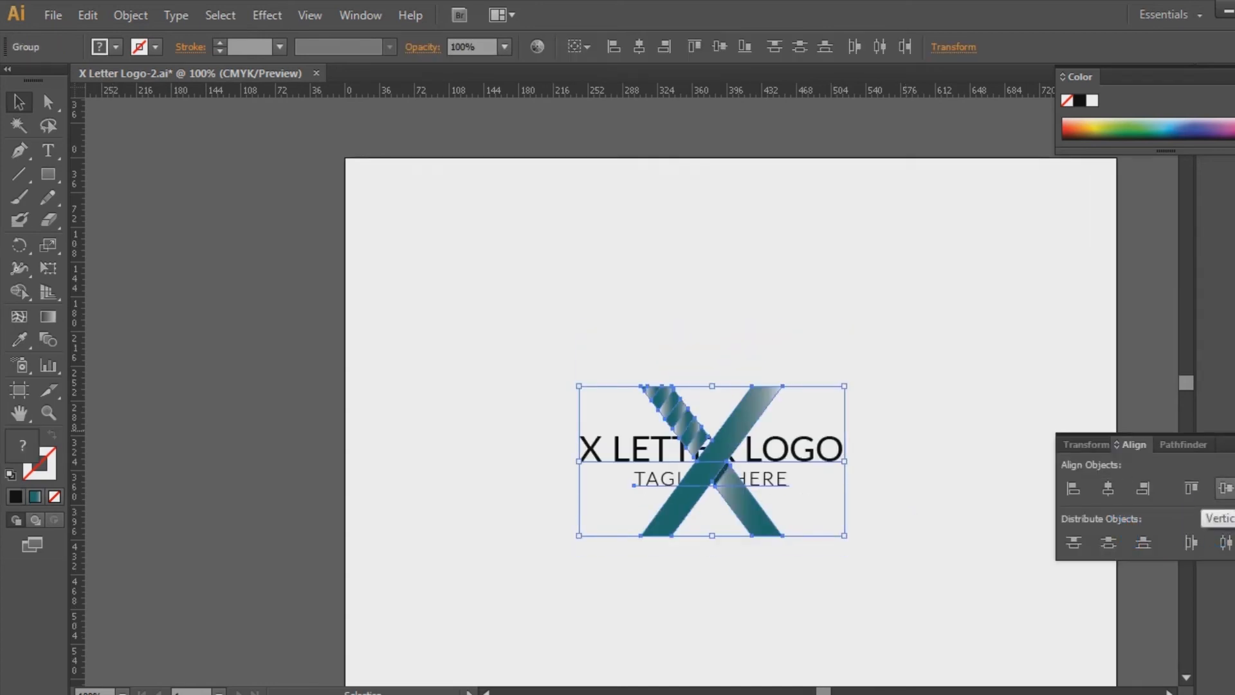
key(ctrl+z)
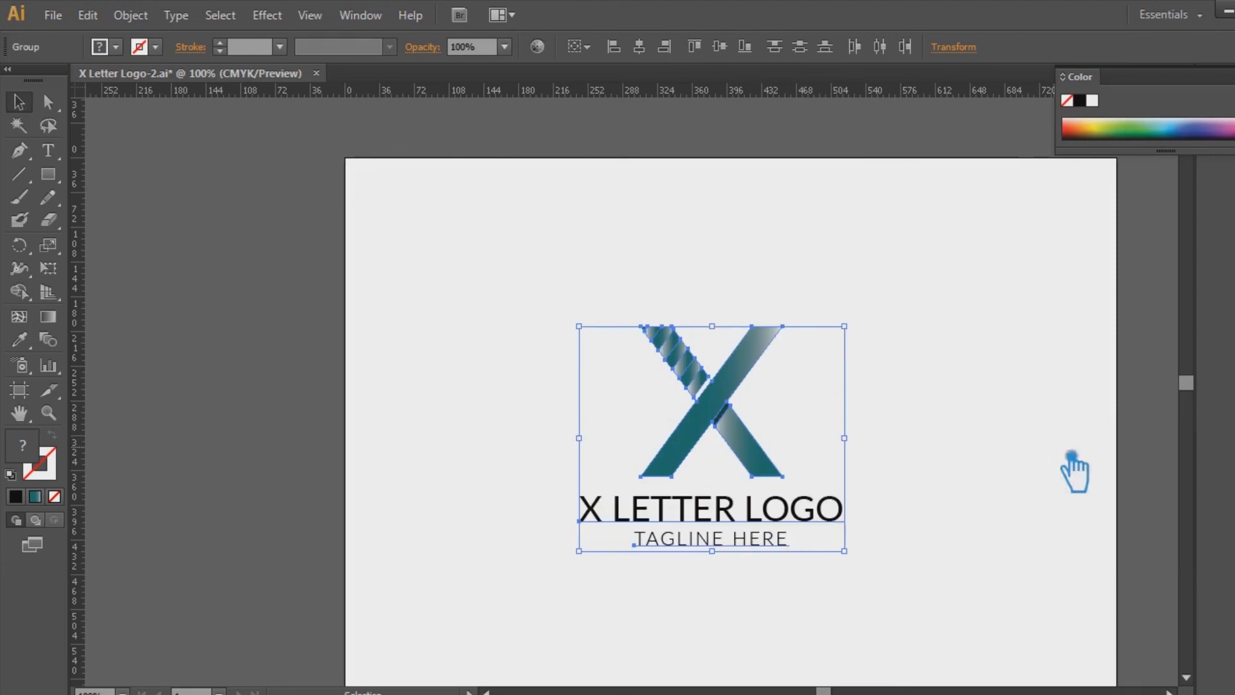
click(983, 447)
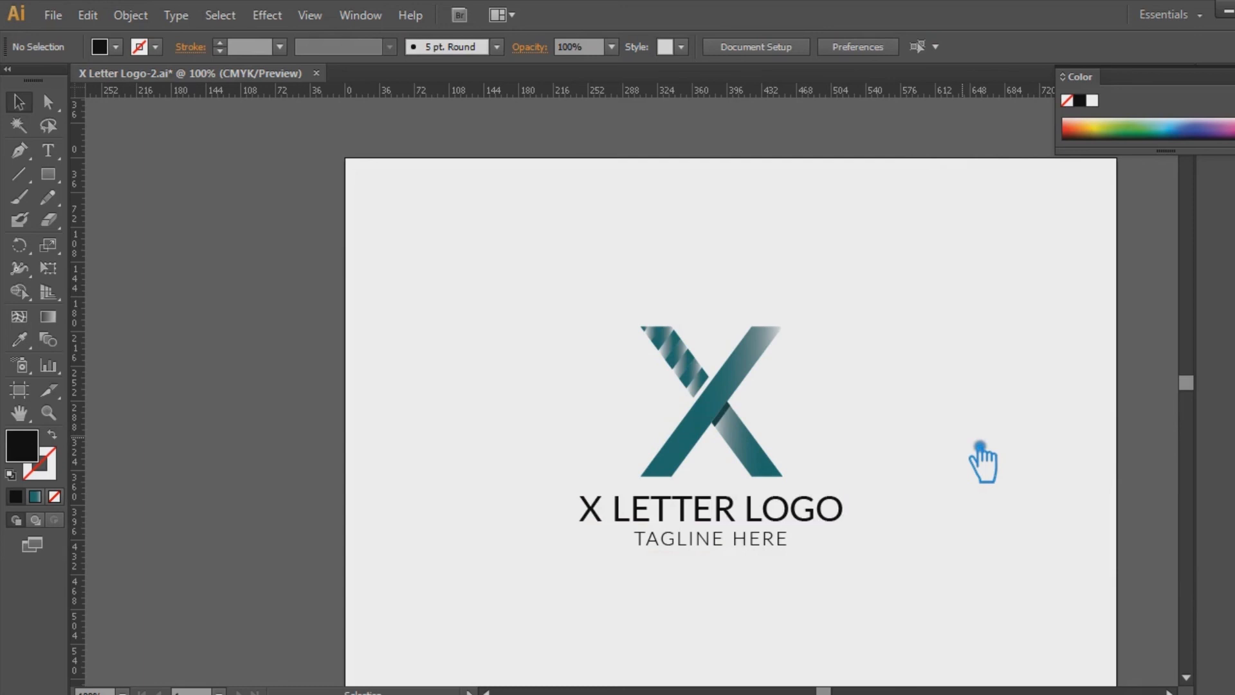